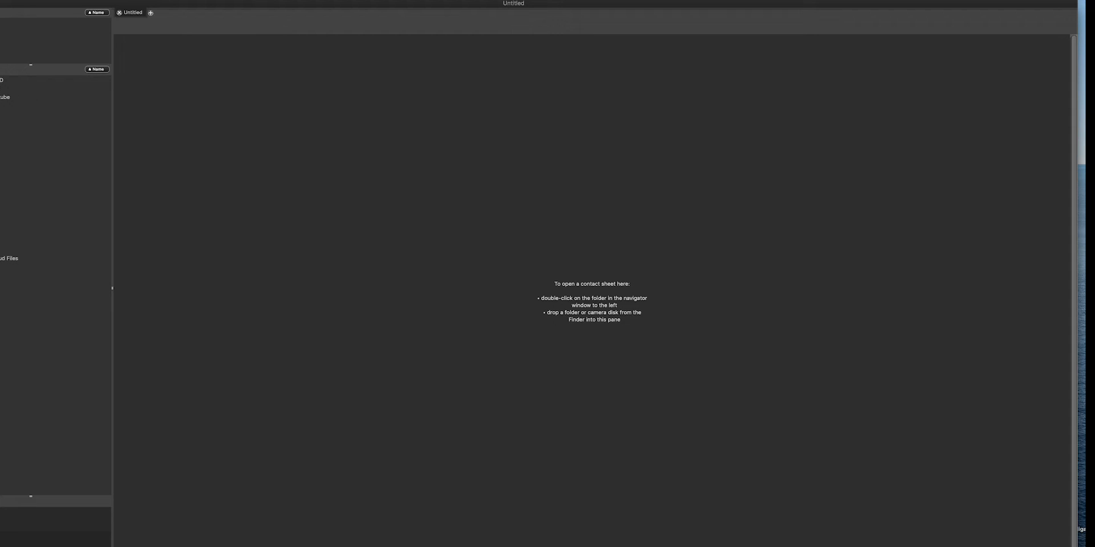
Step: Open the contact sheet for the Alma Youtube folder and sort its photos by Capture Time
double_click(1, 98)
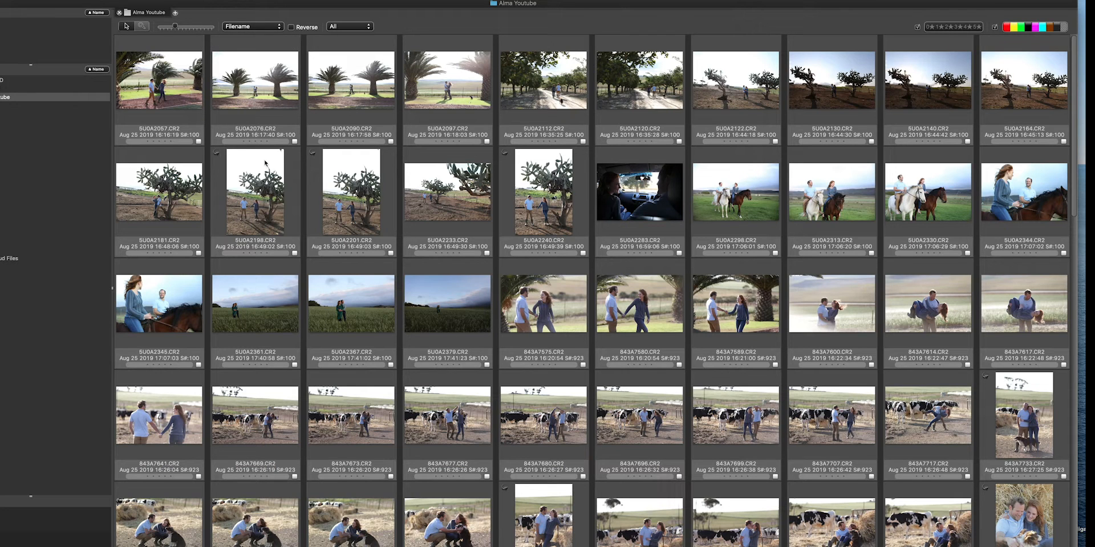
left_click(254, 27)
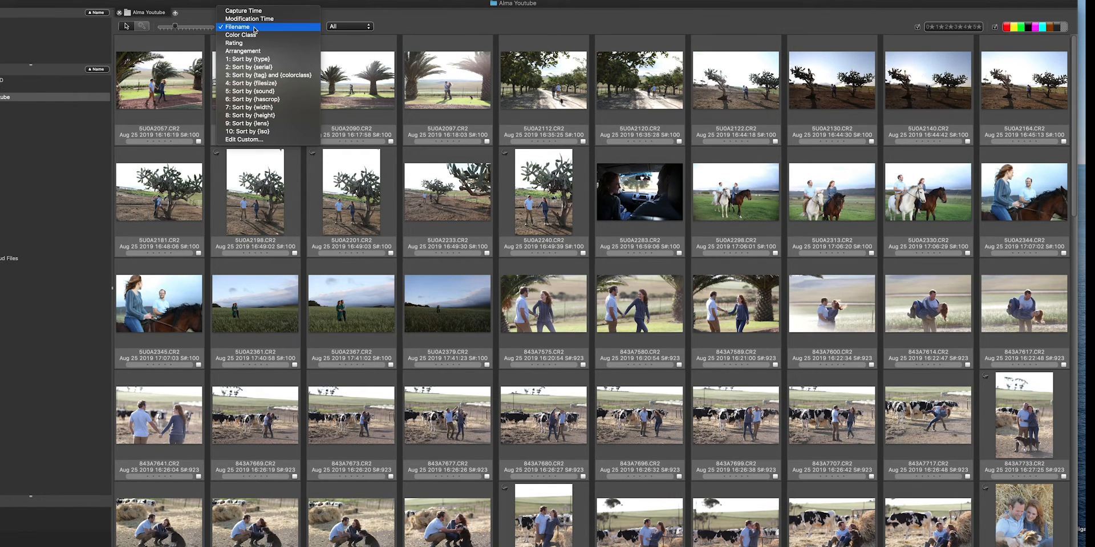
left_click(260, 11)
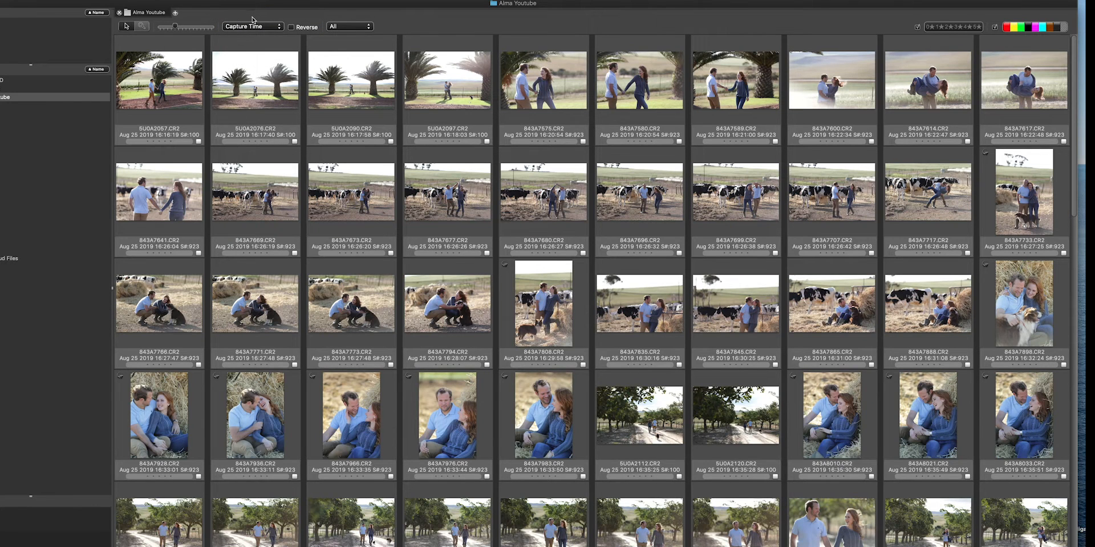
Step: Open the first photo, 5U0A2057.CR2, in the large preview
left_click(179, 89)
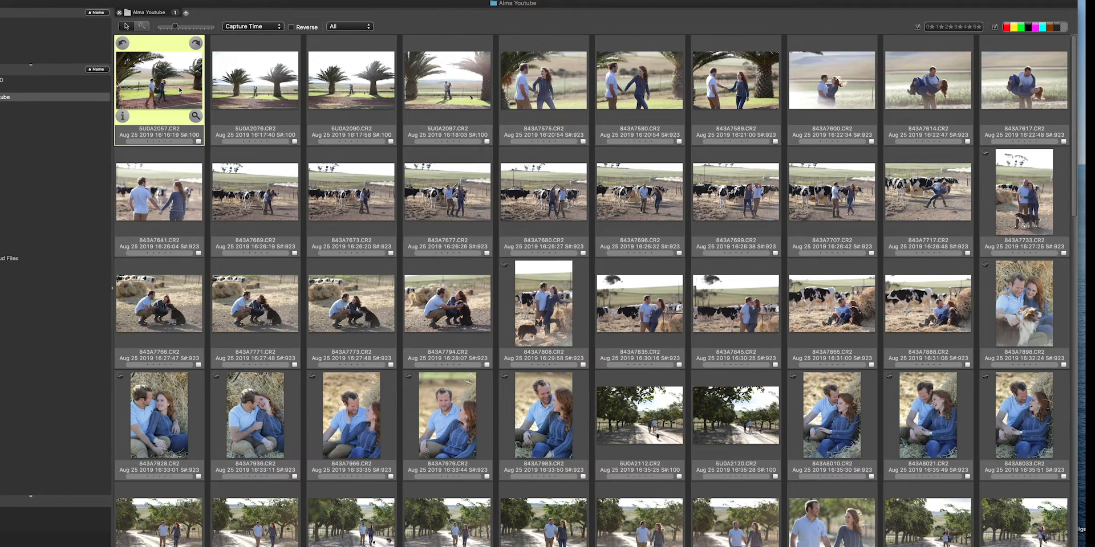
double_click(180, 89)
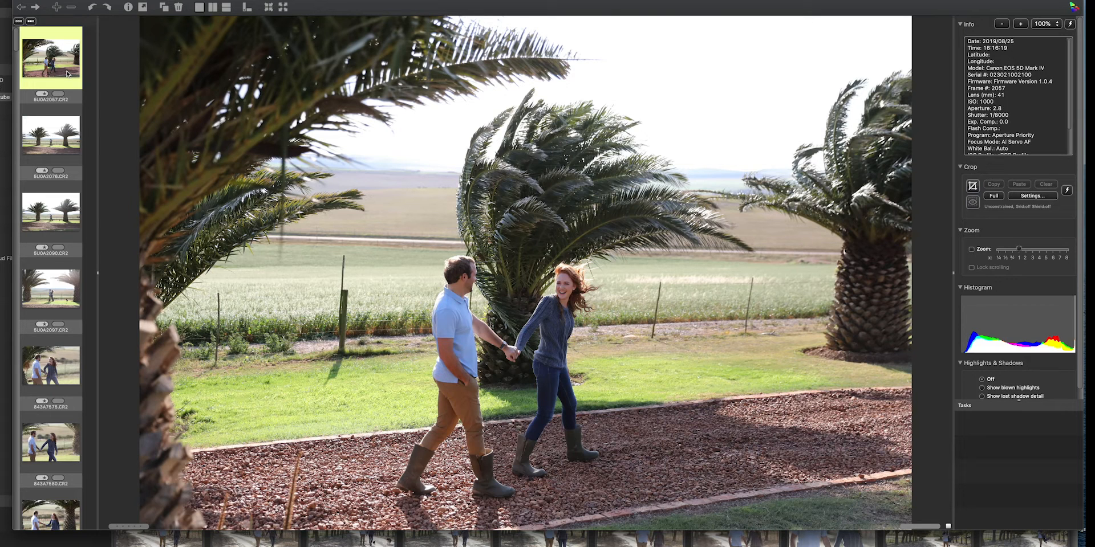
key("t")
key("4")
key("1")
key("0")
Step: Examine the first photo zoomed in and at full view, and browse the next few photos before returning to it
key("z")
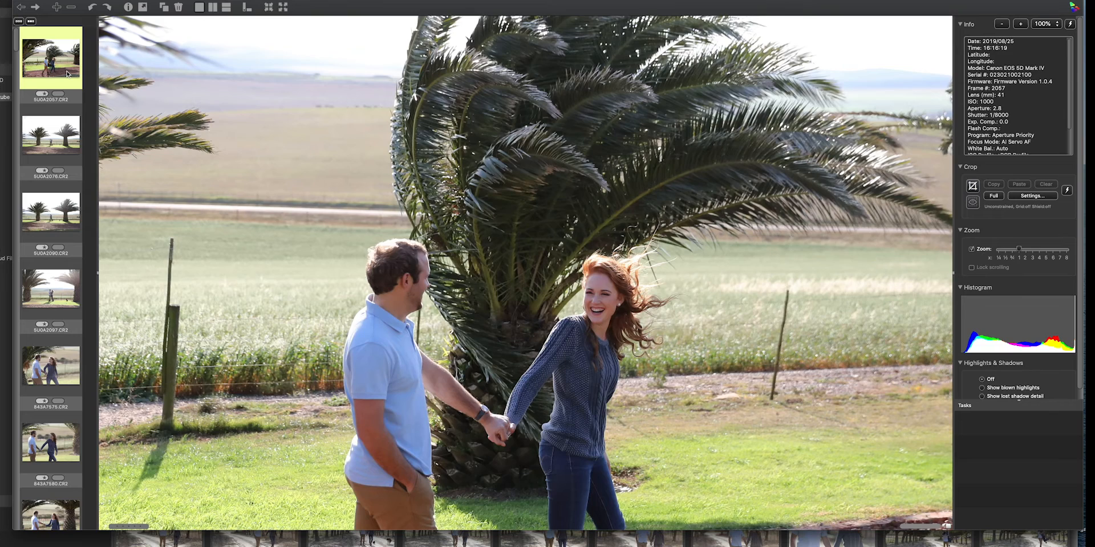
key("z")
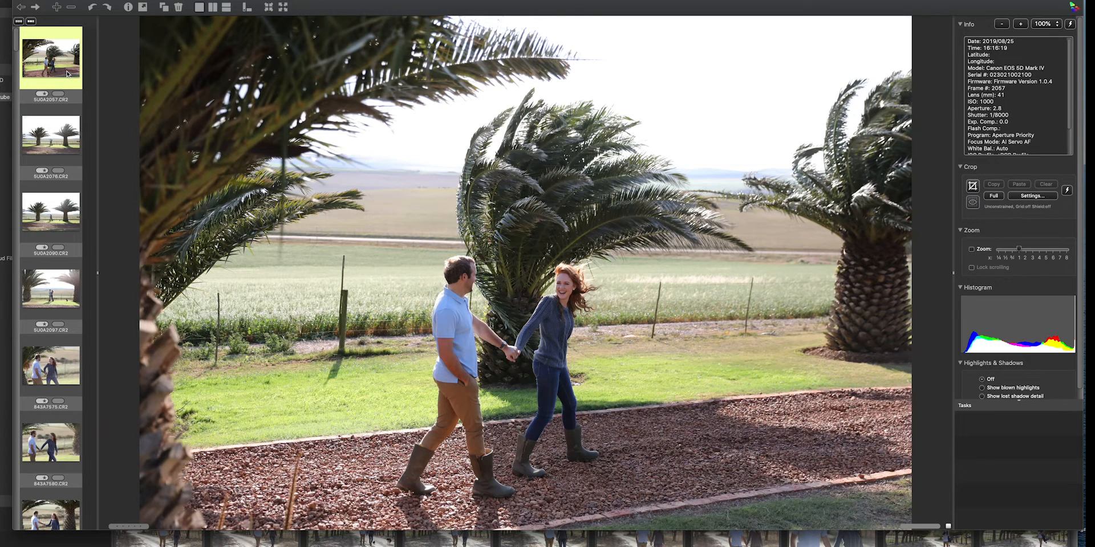
key("Down")
key("Down")
key("Down")
key("Down")
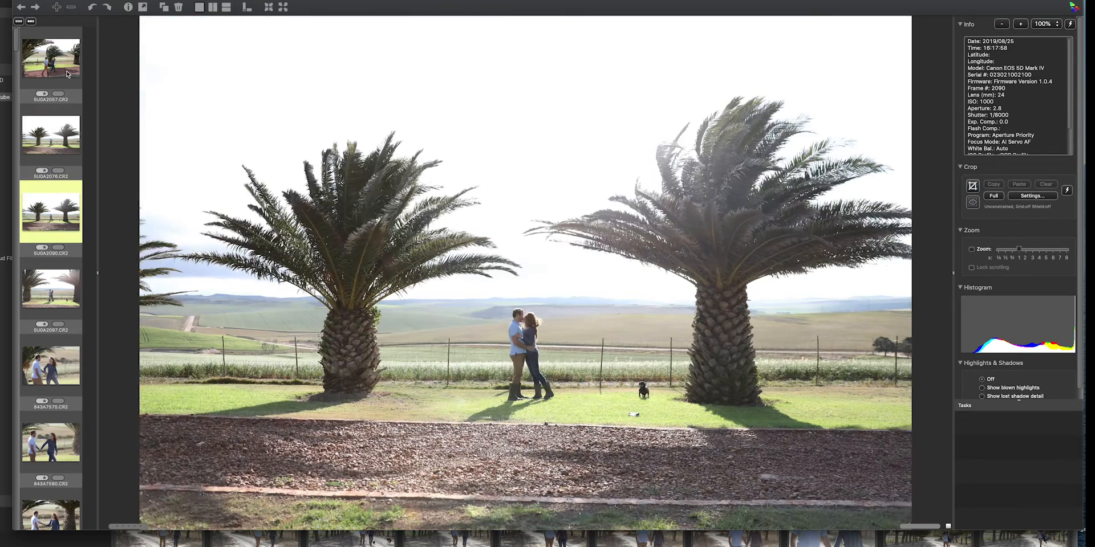
key("Up")
key("Up")
key("Up")
key("Up")
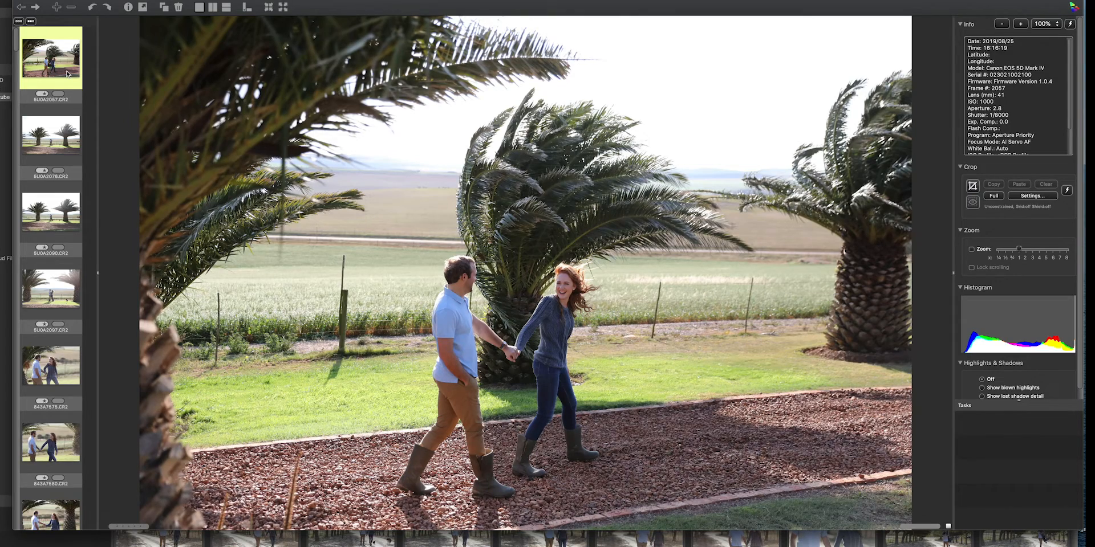
Step: Inspect the sharpness and expressions of the following photos zoomed in as far as frame 7614, ending at full view
key("z")
key("Down")
key("Down")
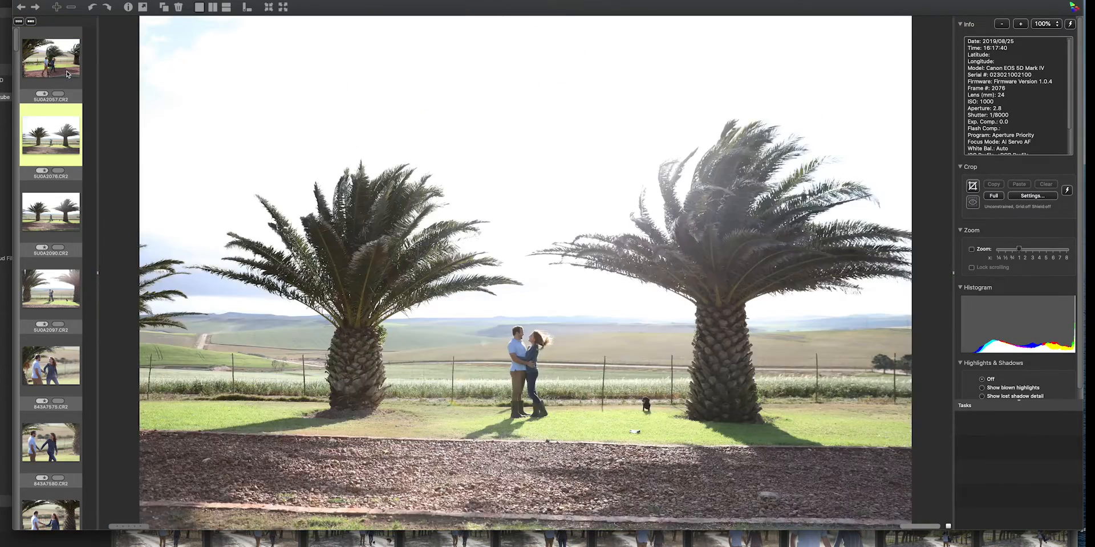
key("Down")
key("Down")
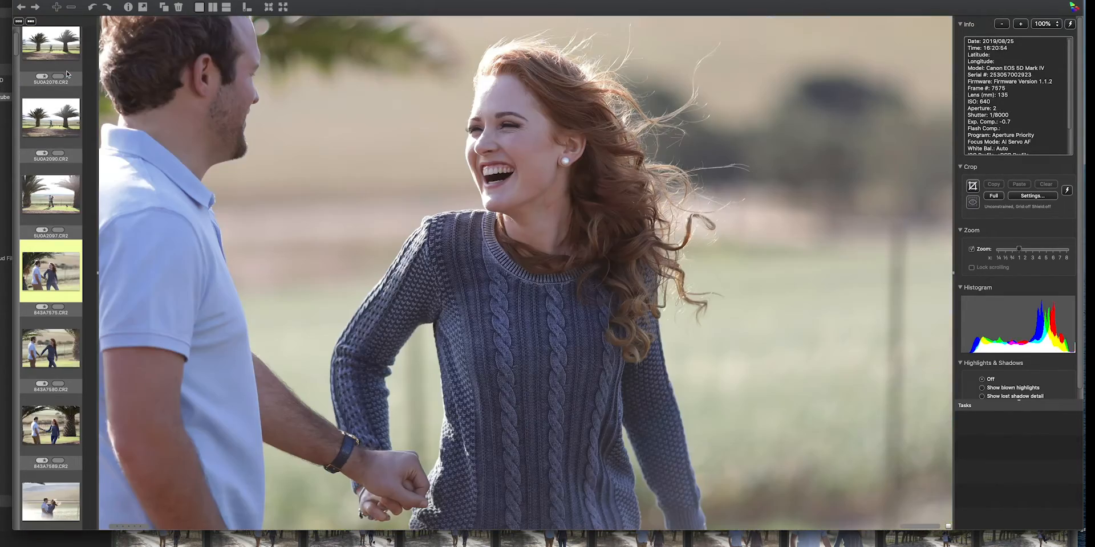
key("Down")
key("Down")
key("Down")
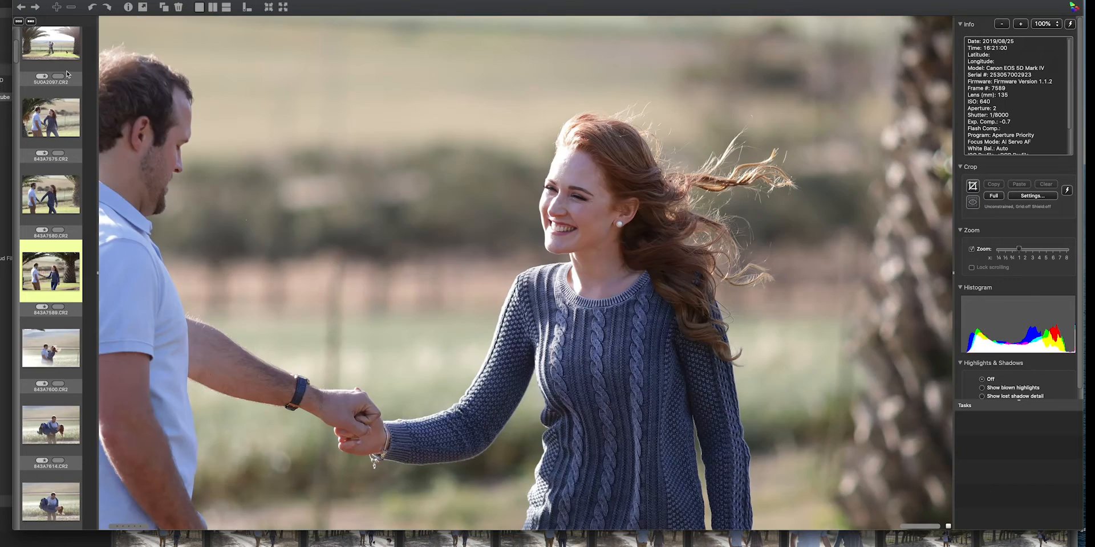
key("Down")
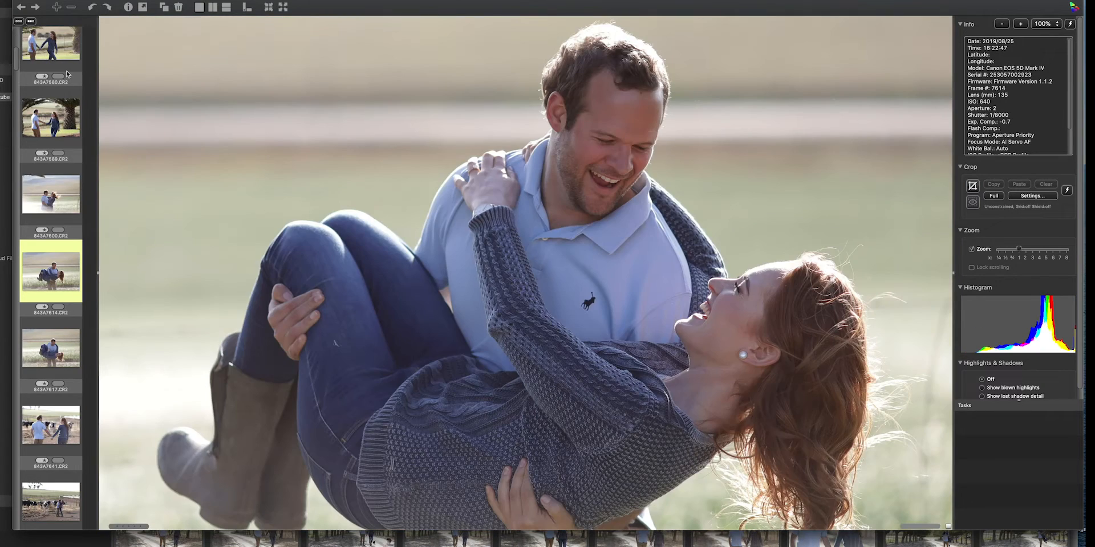
key("z")
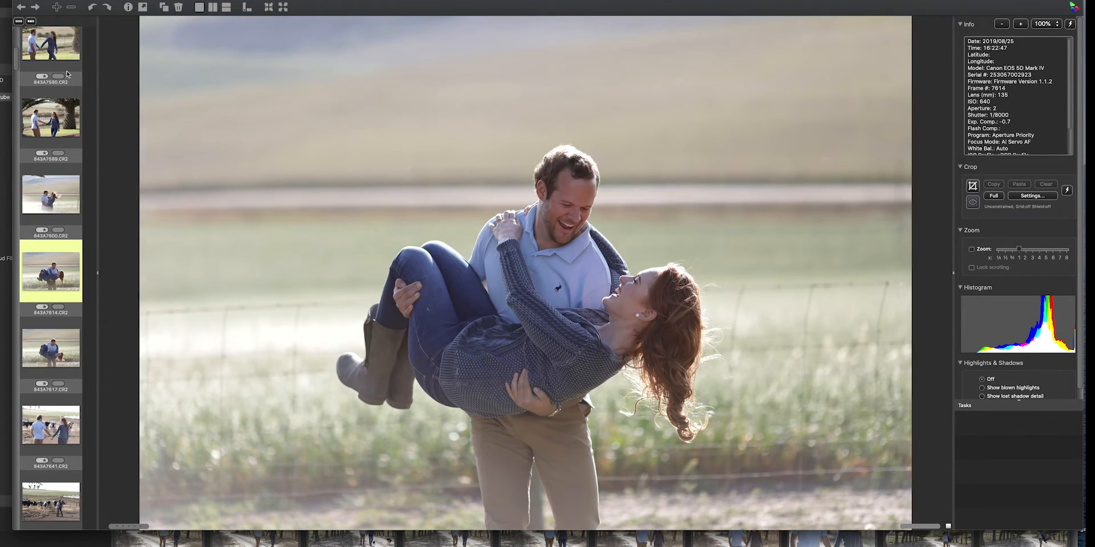
Step: Return to the first photo and label 5U0A2057.CR2 and 5U0A2076.CR2 with the green color class
key("Up")
key("Up")
key("Up")
key("Up")
key("Up")
key("Up")
key("Up")
key("Up")
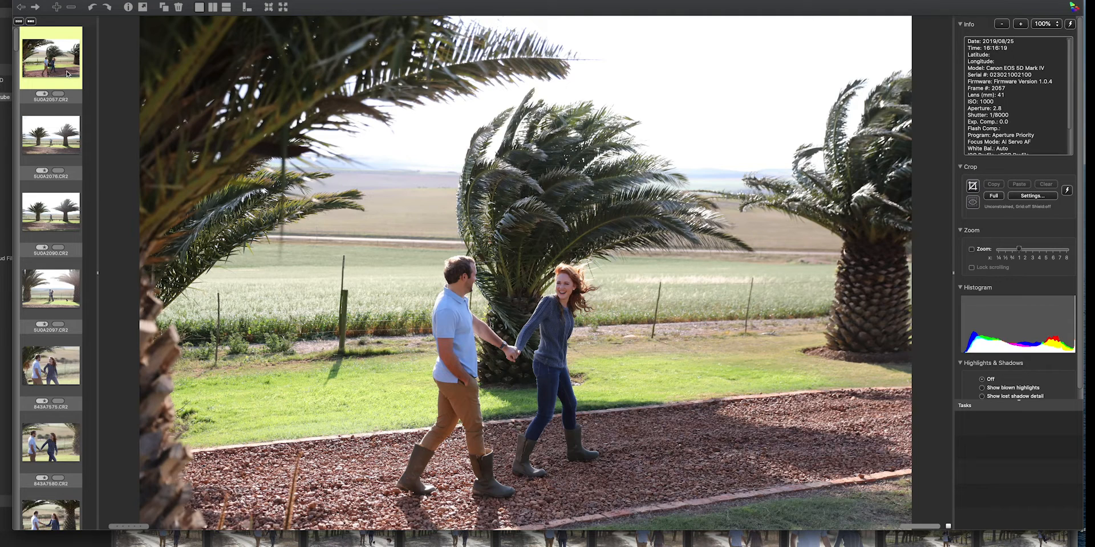
key("t")
key("Right")
key("t")
Step: Skip the next two palm tree photos and label 843A7575.CR2 and 843A7600.CR2 green
key("Right")
key("Right")
key("Right")
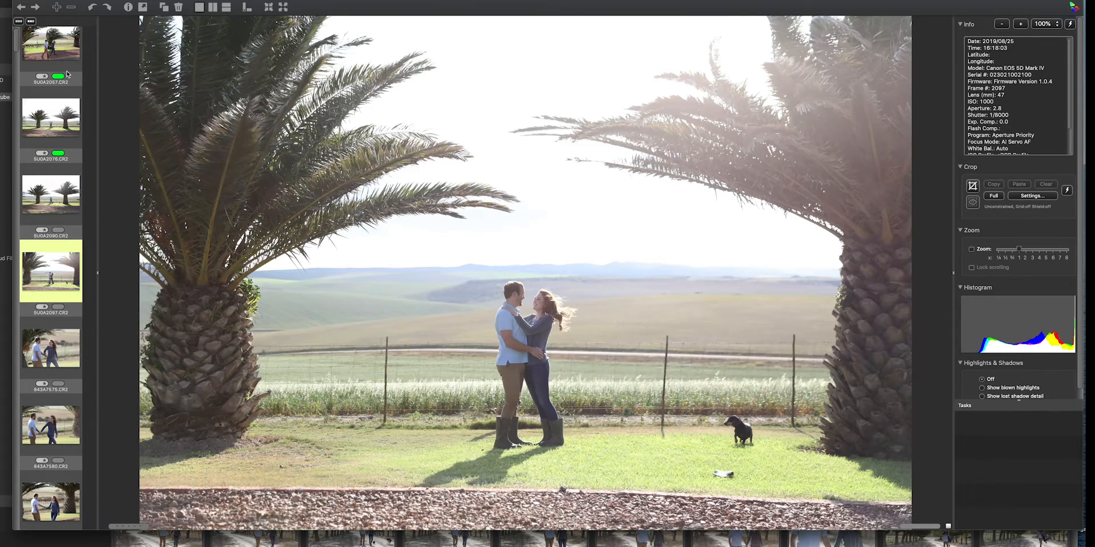
key("t")
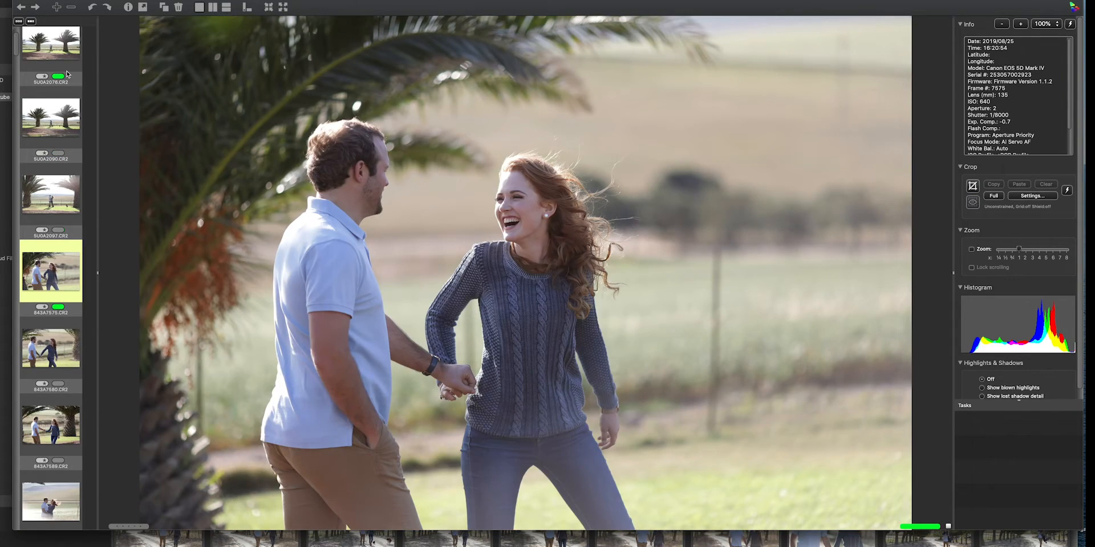
key("Right")
key("Right")
key("Right")
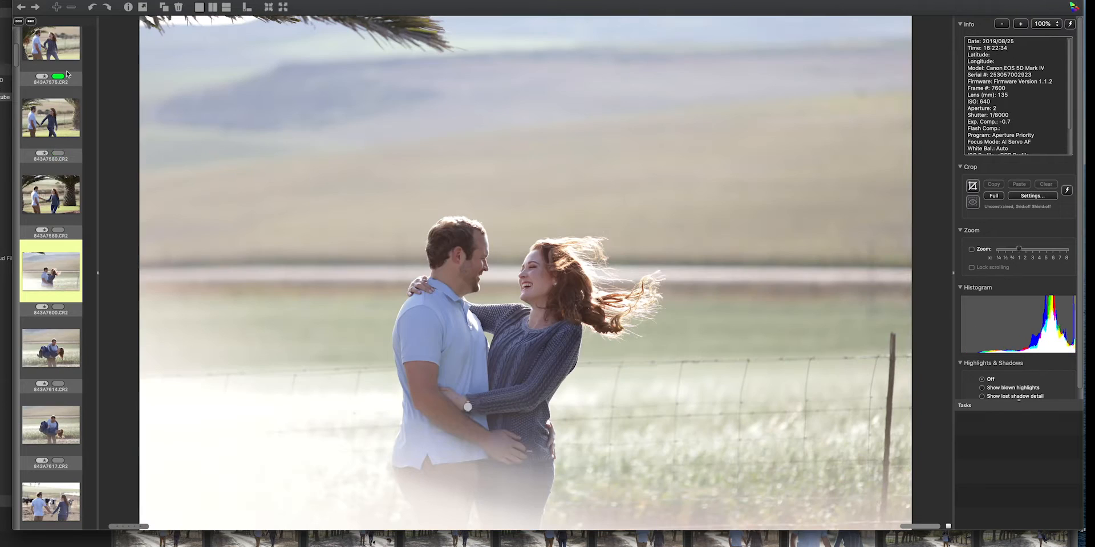
key("t")
Step: Label 843A7614.CR2, 843A7617.CR2 and 843A7641.CR2 green
key("Right")
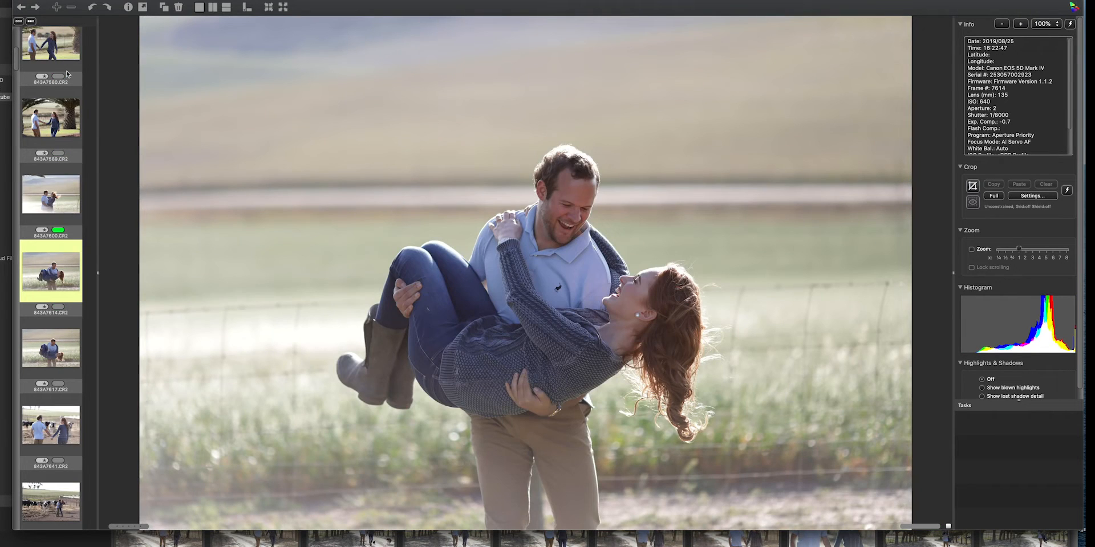
key("t")
key("Right")
key("t")
key("Right")
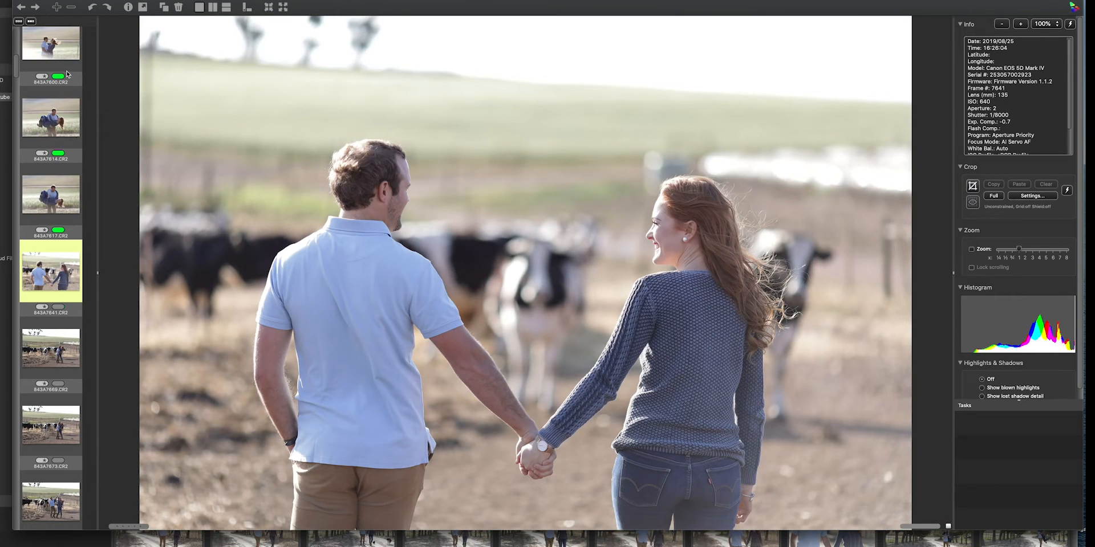
key("t")
Step: Label the next three cow pasture photos, 843A7669.CR2, 843A7673.CR2 and 843A7677.CR2, green
key("Right")
key("t")
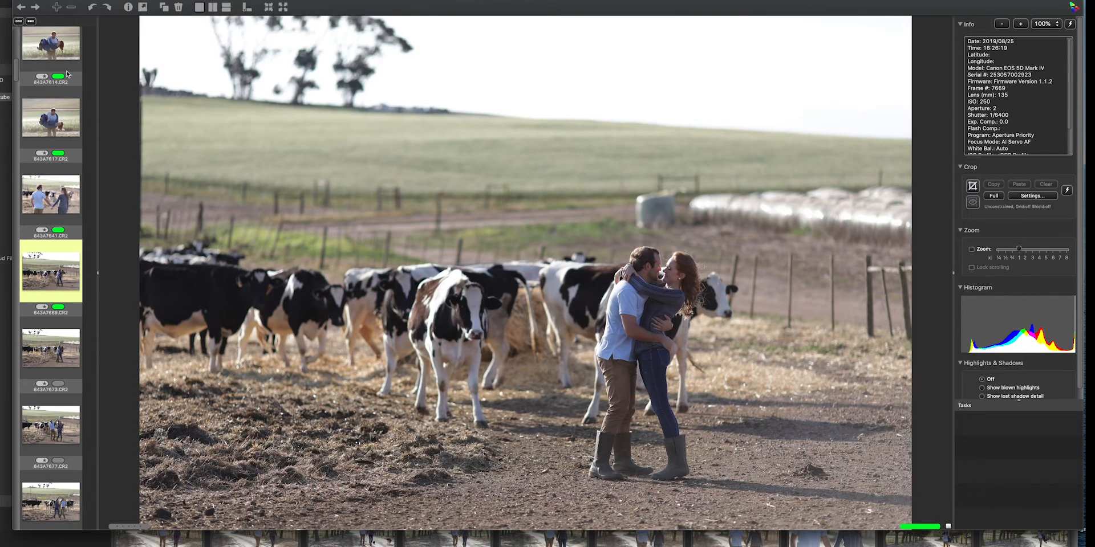
key("Right")
key("t")
key("Right")
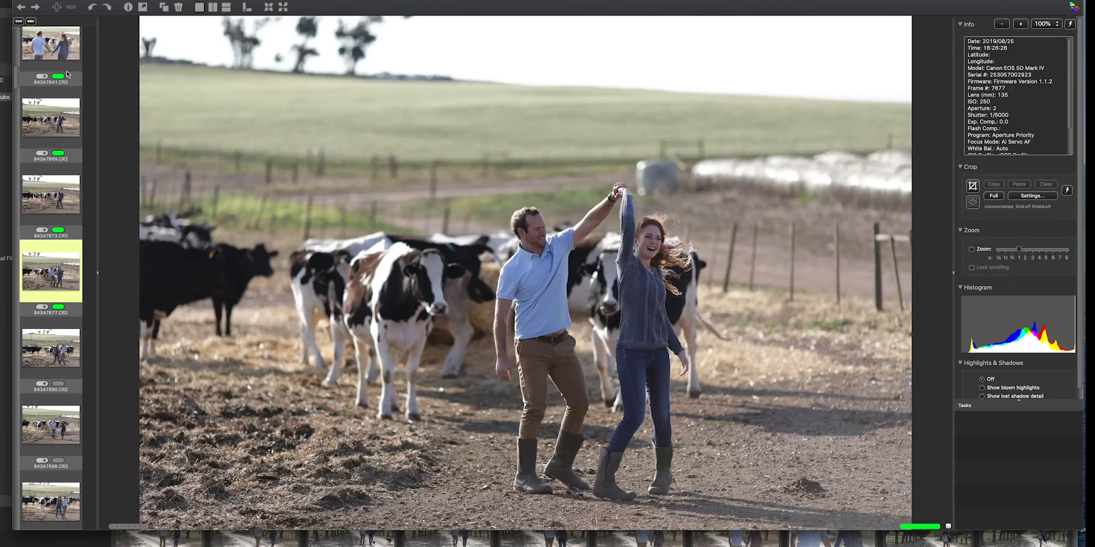
Step: Go through the remaining farm photos and on to frame 8097 on the tree-lined road, labelling keepers such as 843A8074.CR2 green
key("Right")
key("Right")
key("Right")
key("t")
key("Right")
key("Right")
key("Right")
key("Right")
key("Right")
key("Right")
key("Right")
key("t")
key("Right")
key("t")
key("Right")
key("Right")
key("t")
key("Right")
key("Right")
key("Right")
key("Right")
key("Right")
key("Right")
key("Right")
key("Right")
key("Right")
key("Right")
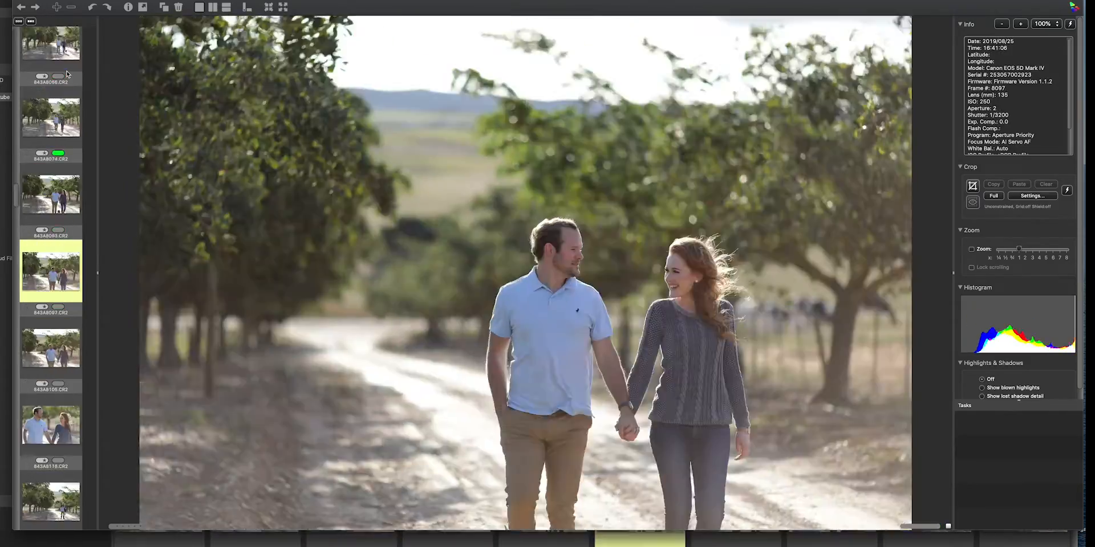
Step: Review the remaining tree-lined road photos as far as frame 8237 and label 843A8231.CR2 green
key("Right")
key("Right")
key("Right")
key("Right")
key("Right")
key("Right")
key("Right")
key("Right")
key("Right")
key("Right")
key("Right")
key("Right")
key("t")
key("Right")
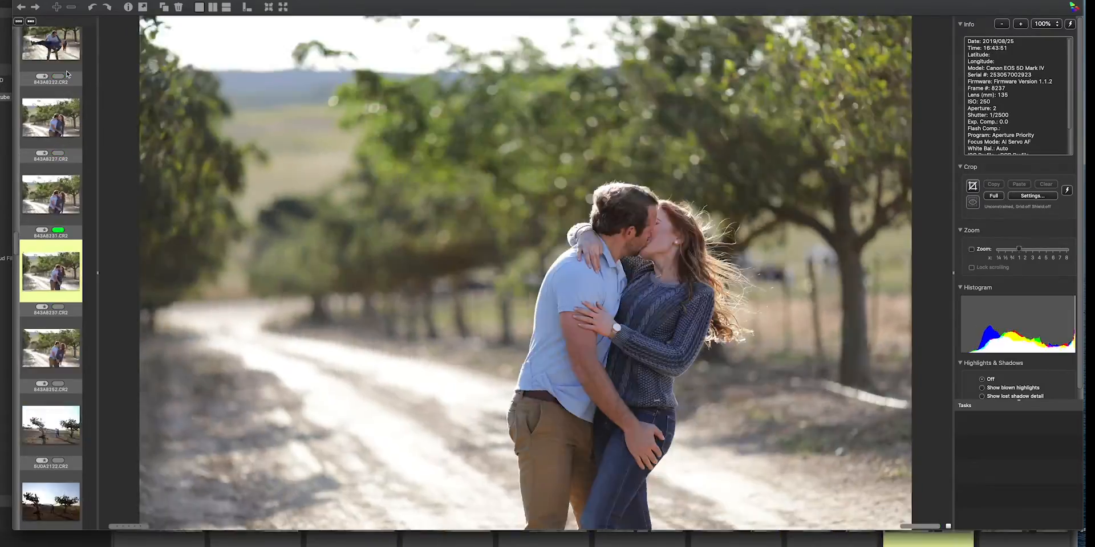
Step: Review the photos up to horseback frame 2345 and label the riding photo 5U0A2313.CR2 green
key("Right")
key("Right")
key("Right")
key("Right")
key("Right")
key("Right")
key("Right")
key("Right")
key("Right")
key("Right")
key("t")
key("Right")
key("Right")
key("Right")
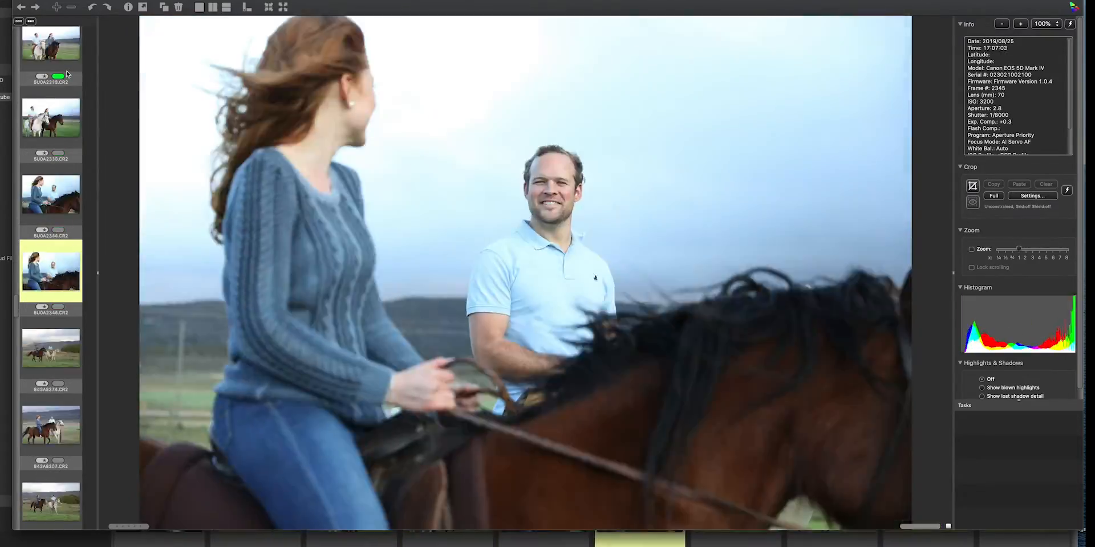
Step: Review the horse photos up to frame 8440 and label a keeper of the couple standing with the brown horse green
key("Right")
key("Right")
key("Right")
key("Right")
key("Right")
key("Right")
key("Right")
key("Right")
key("t")
key("Right")
key("Right")
key("Right")
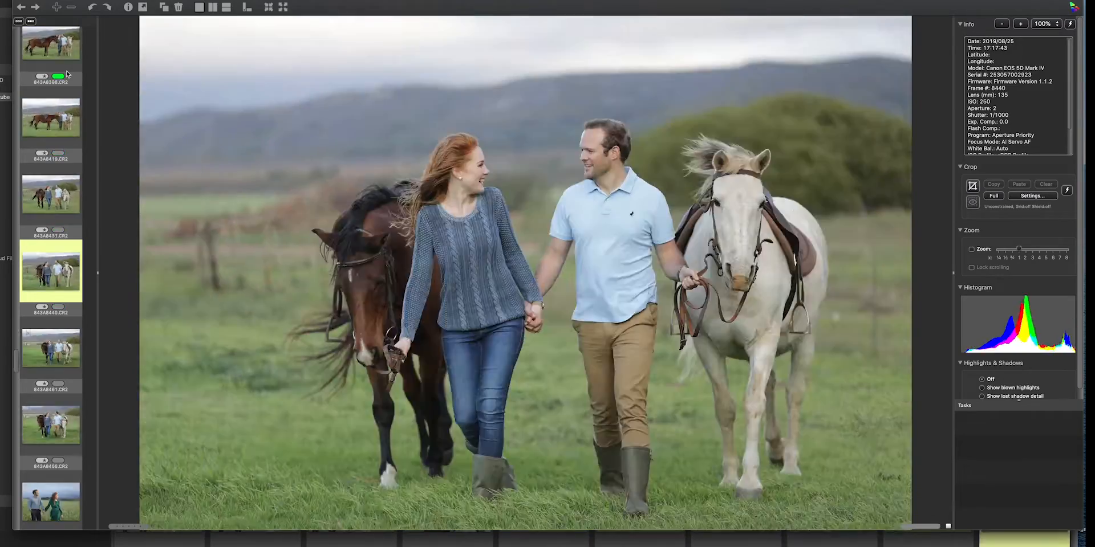
Step: Review the photos up to green-dress frame 8560 and label the wide landscape photo 5U0A2379.CR2 green
key("Right")
key("Right")
key("Right")
key("Right")
key("Right")
key("Right")
key("Right")
key("t")
key("Right")
key("Right")
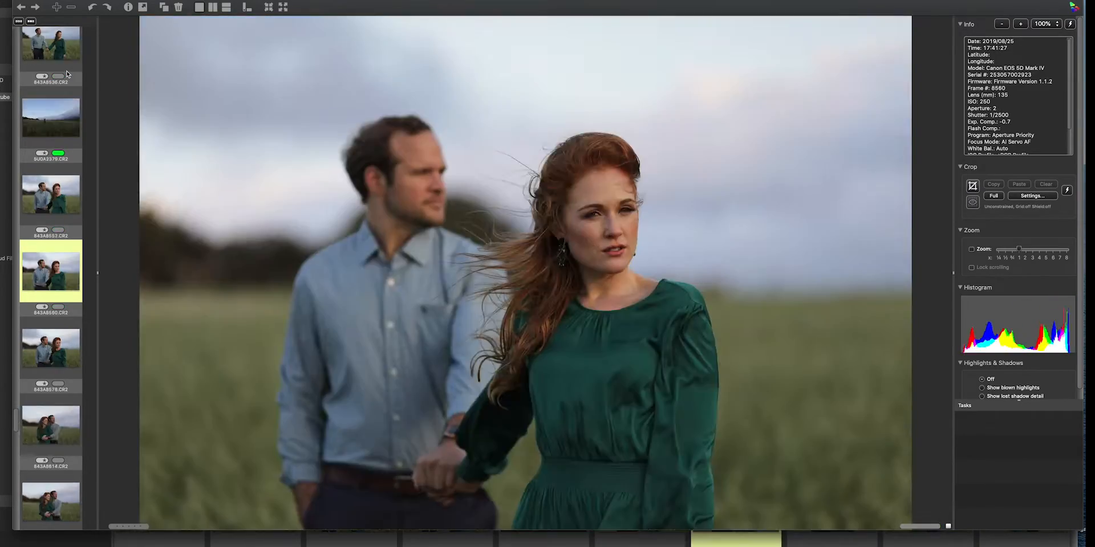
Step: Review the field portraits up to frame 8788 and label the vertical portrait of the woman walking in the green dress green
key("Right")
key("Right")
key("Right")
key("Right")
key("Right")
key("Right")
key("Right")
key("Right")
key("t")
key("Right")
key("Right")
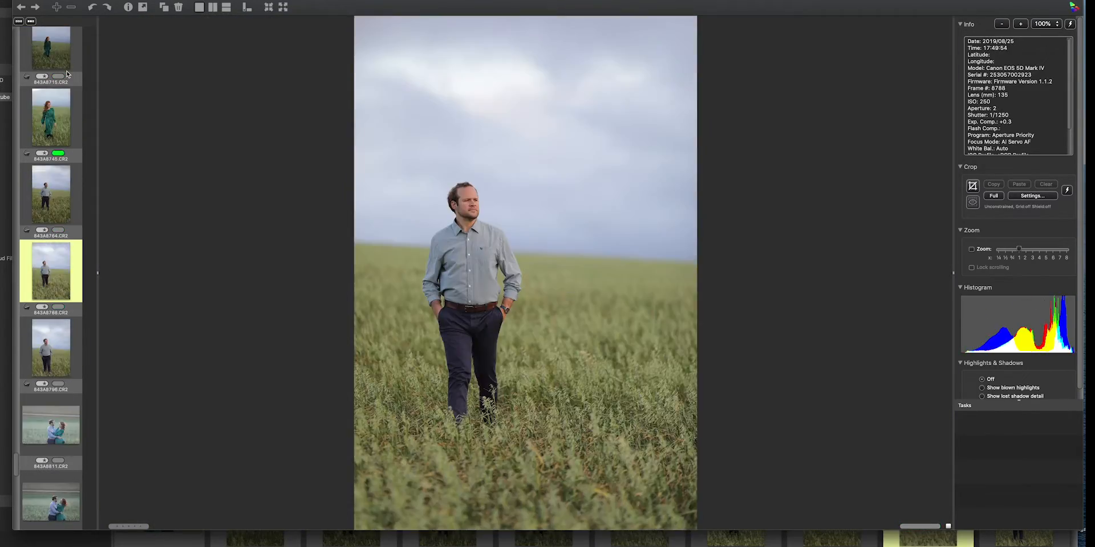
Step: Review the field photos up to frame 8949 and label two consecutive photos of the embracing couple green
key("Right")
key("Right")
key("Right")
key("Right")
key("Right")
key("Right")
key("Right")
key("t")
key("Right")
key("t")
key("Right")
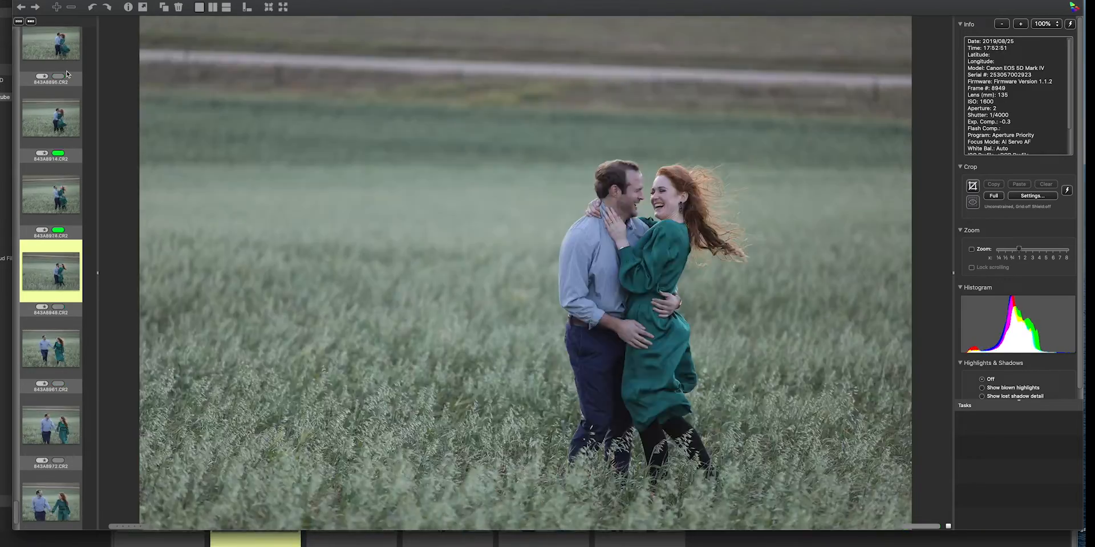
Step: Label the embracing couple at frame 8949 and the hand-holding photos at frames 8972 and 8989 green, and leave the photo preview
key("t")
key("Right")
key("Right")
key("t")
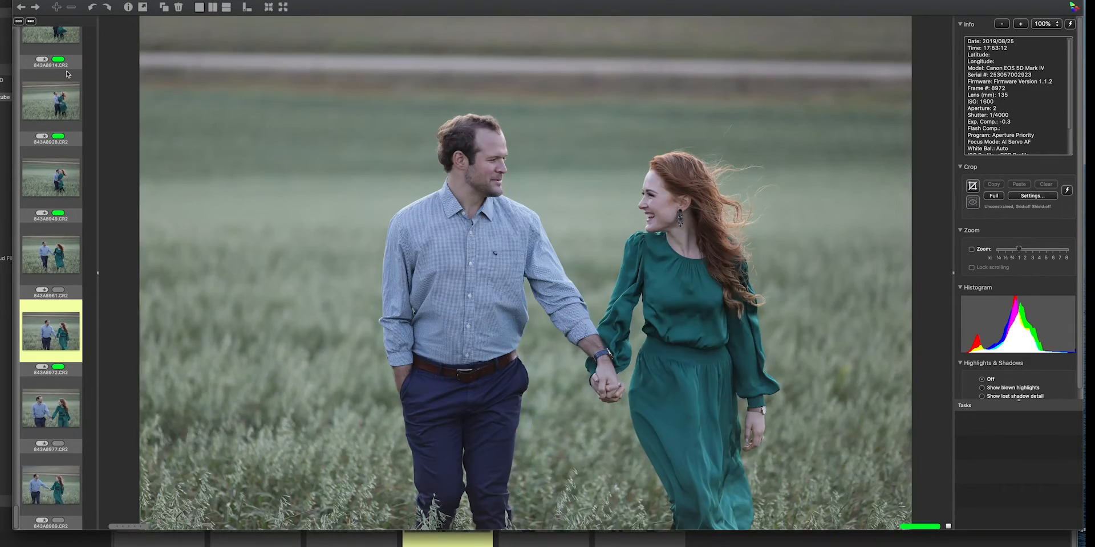
key("Right")
key("Right")
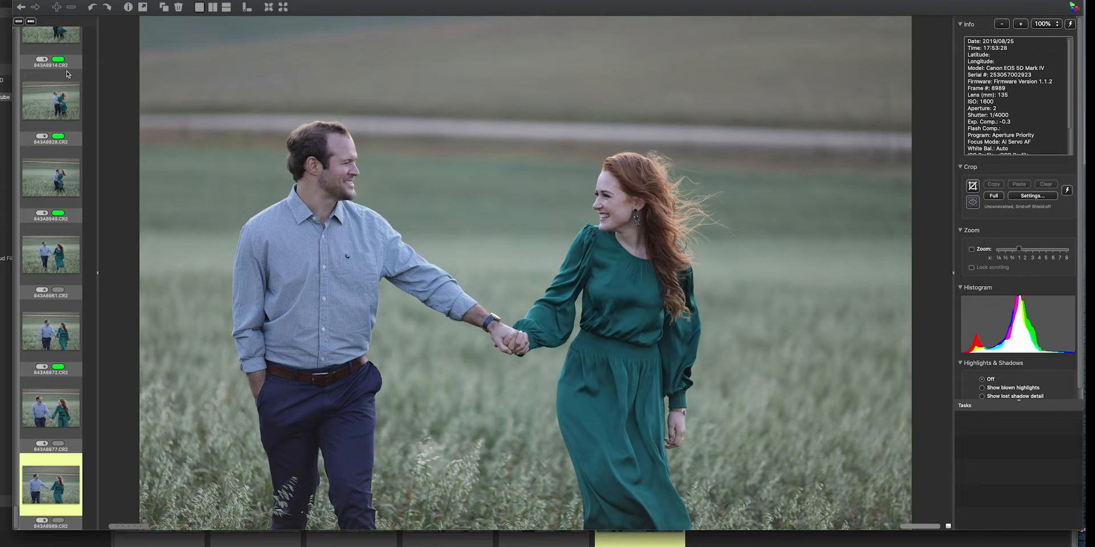
key("t")
left_click(18, 3)
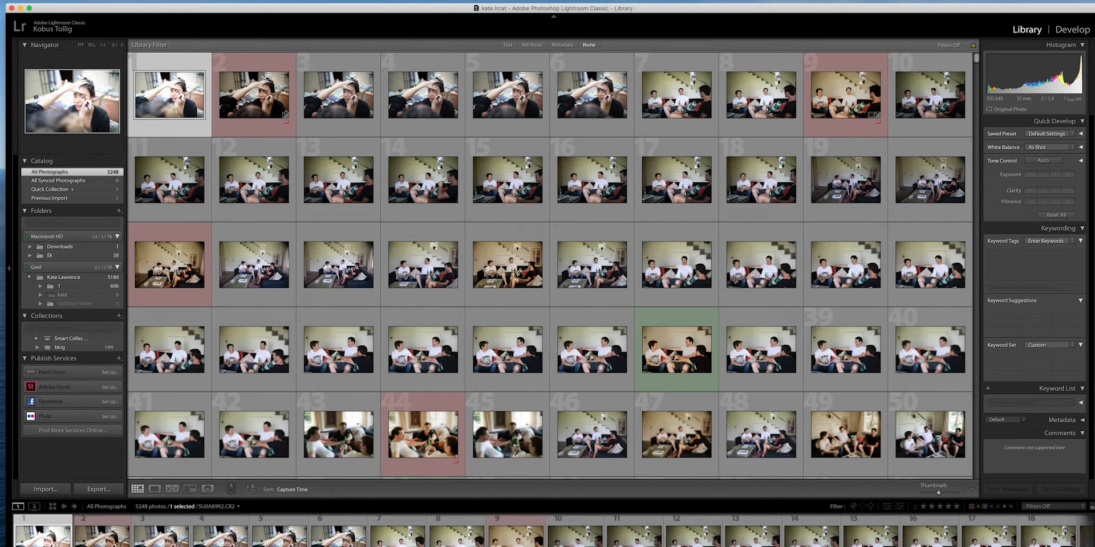
left_click(79, 0)
left_click(84, 10)
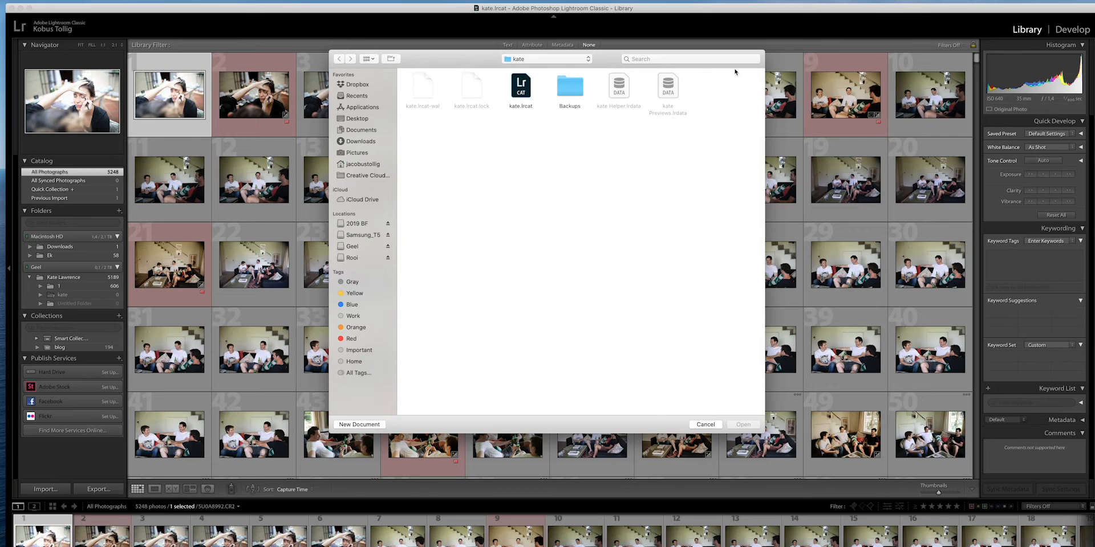
key("Escape")
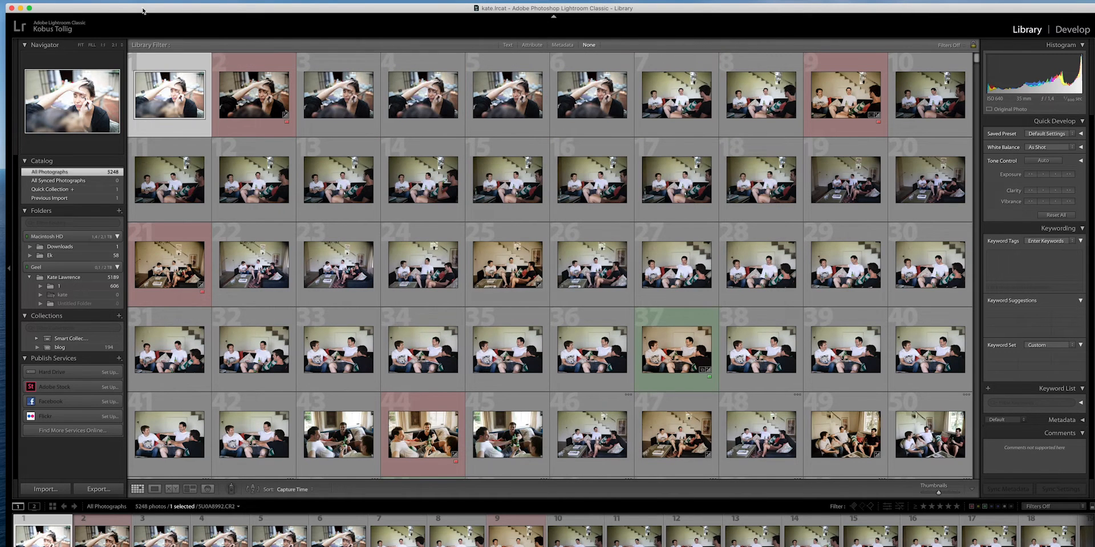
Step: In Lightroom Classic, create a new catalog named alma in the Alma Youtube folder, skipping the backup of the current catalog
left_click(76, 1)
left_click(83, 3)
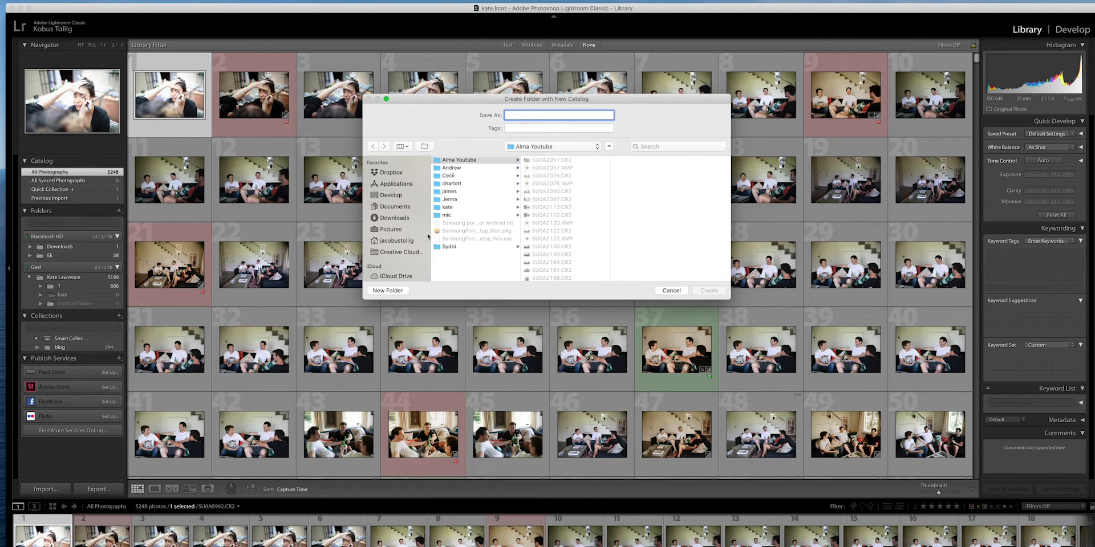
scroll(399, 239, "down", 3)
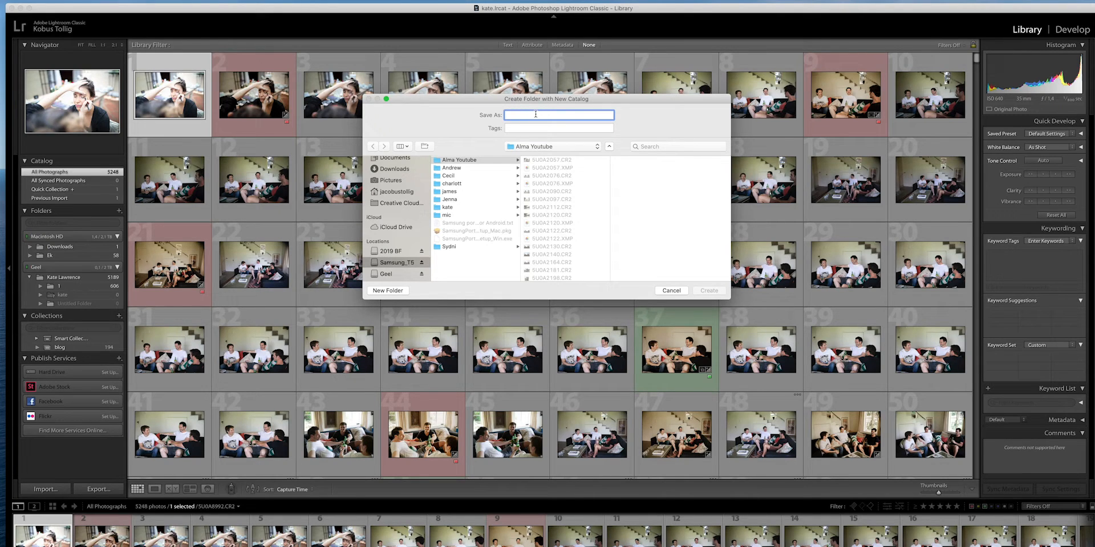
type("alma")
left_click(716, 294)
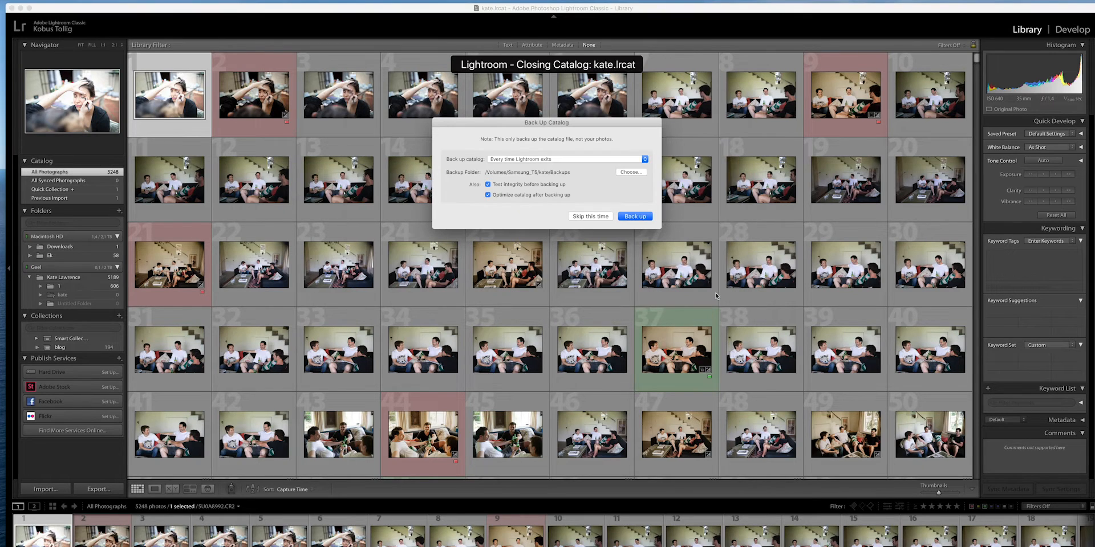
left_click(591, 217)
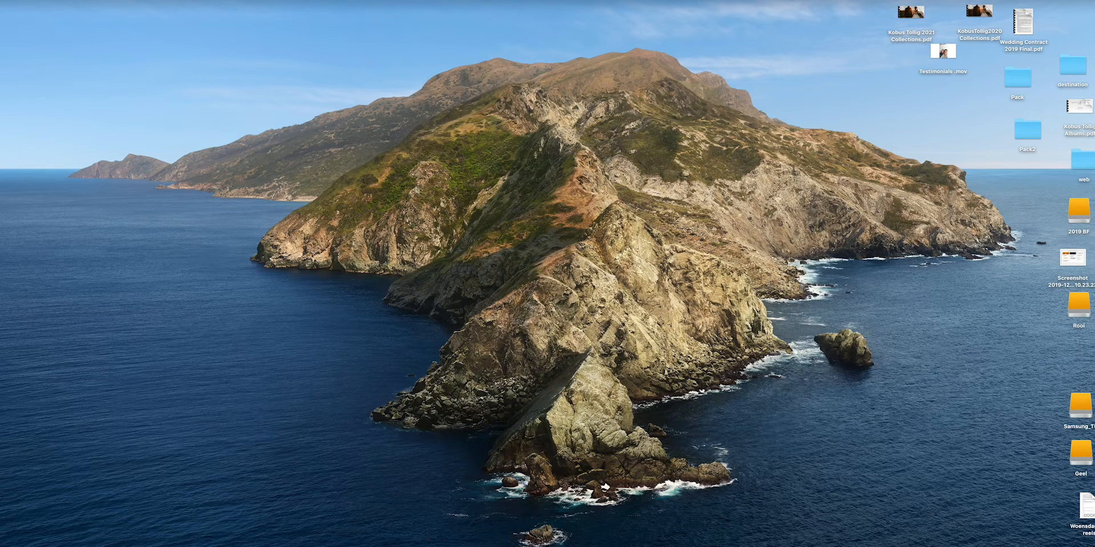
Step: Import the photos from the Alma Youtube folder on Samsung_T5 into the new catalog, adding them without moving the files
left_click_drag(1094, 12, 337, 62)
left_click_drag(916, 59, 1012, 16)
left_click(122, 481)
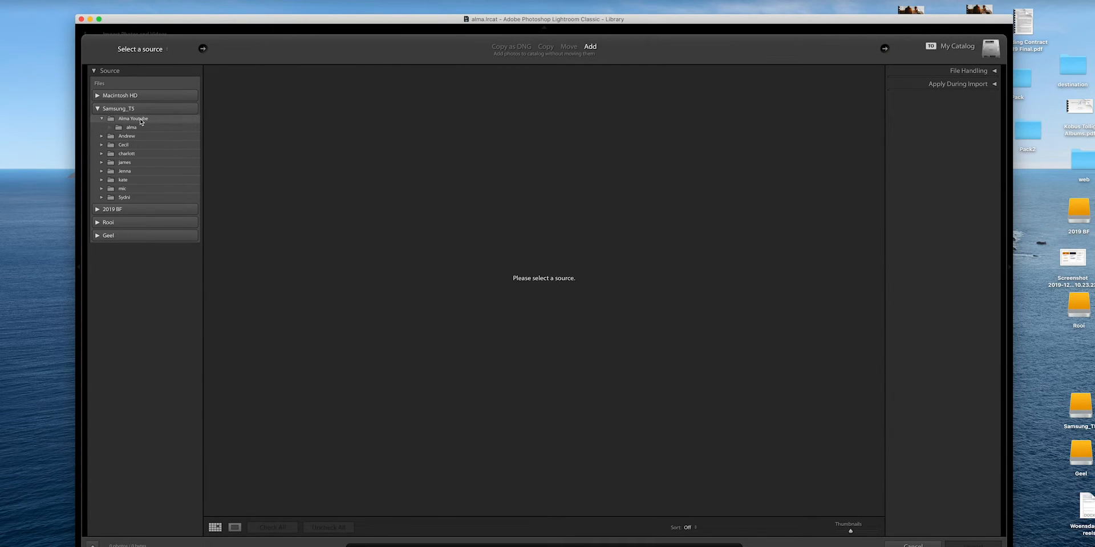
left_click(141, 121)
left_click(971, 546)
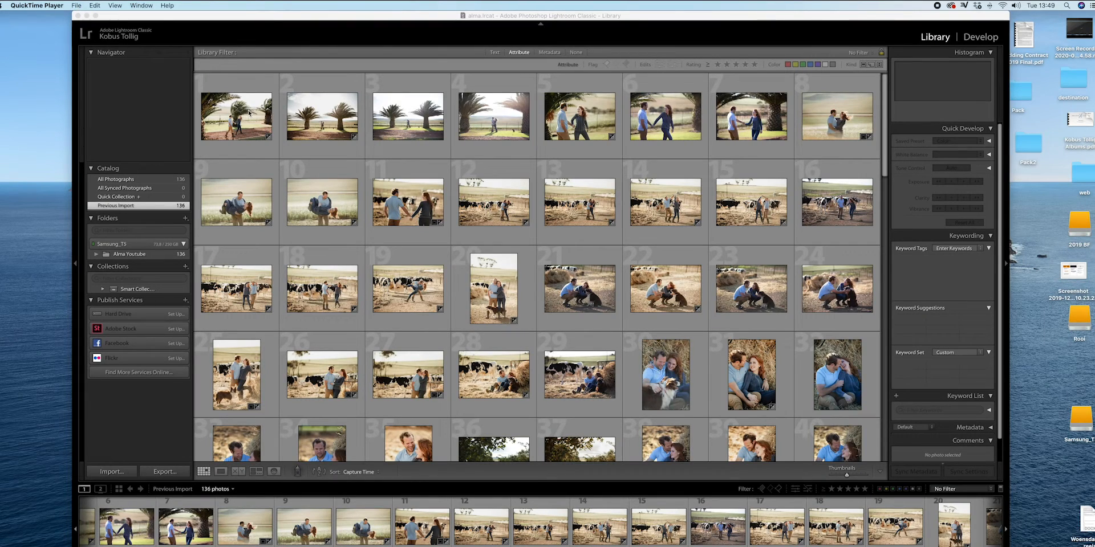
Step: Select all the imported photos and build 1:1 previews for them
left_click(249, 112)
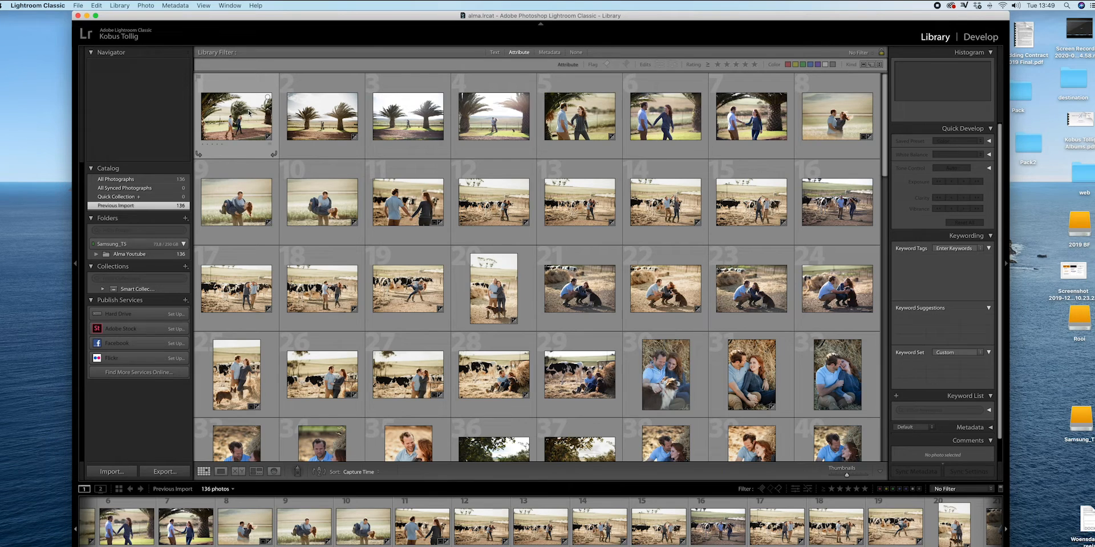
key("super+a")
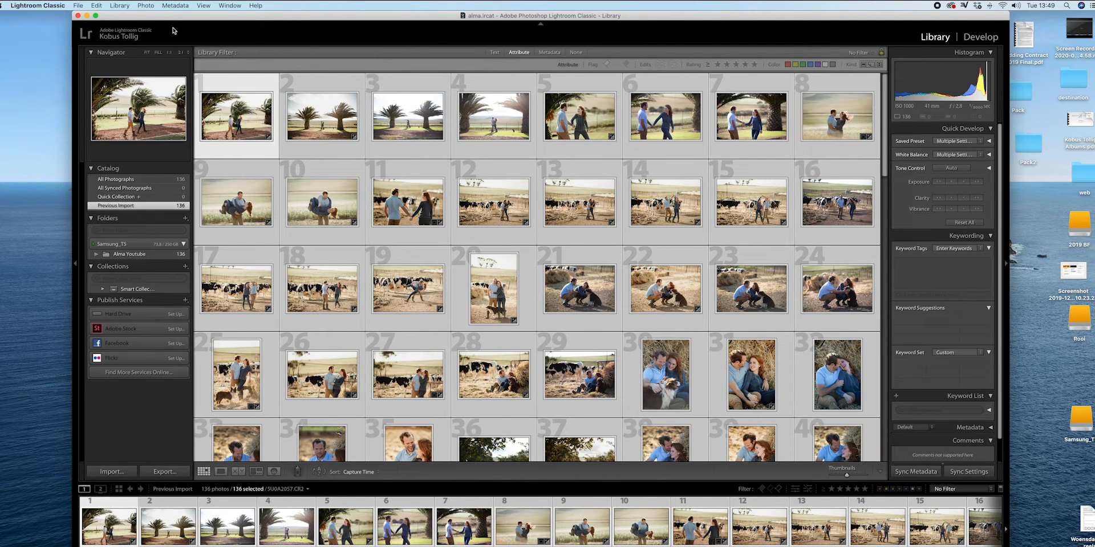
left_click(119, 5)
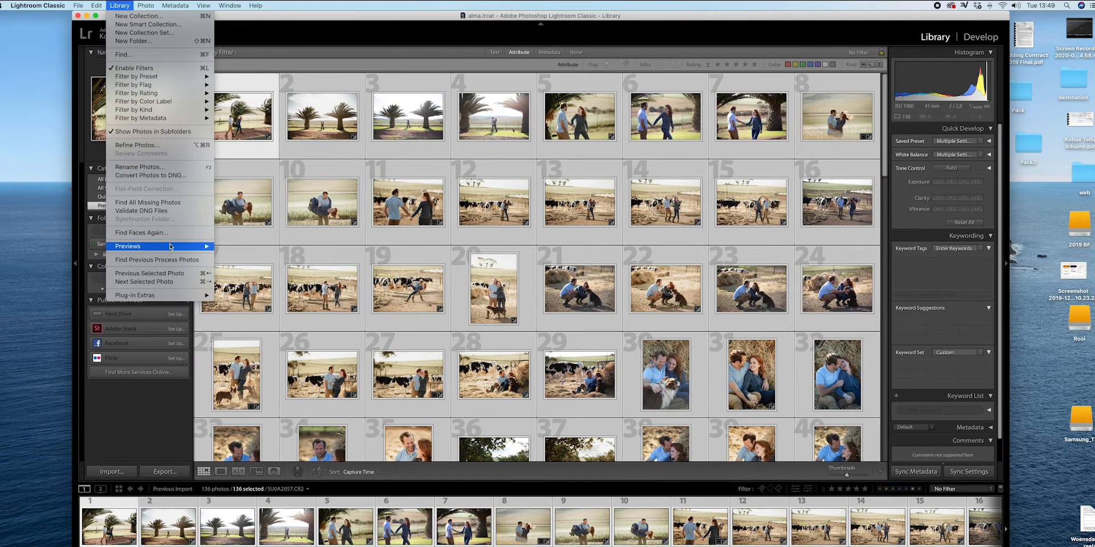
mouse_move(171, 247)
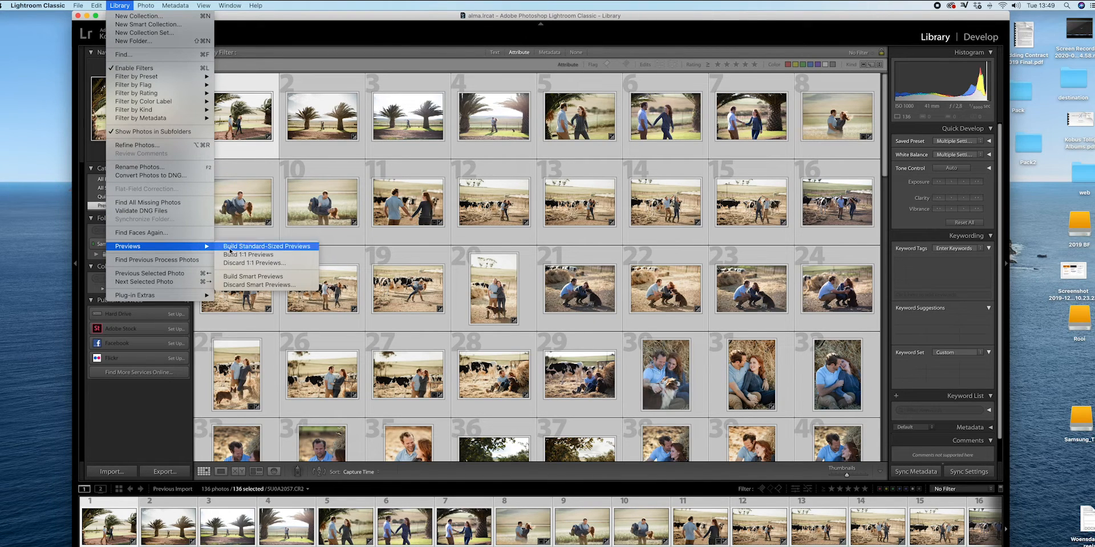
left_click(249, 255)
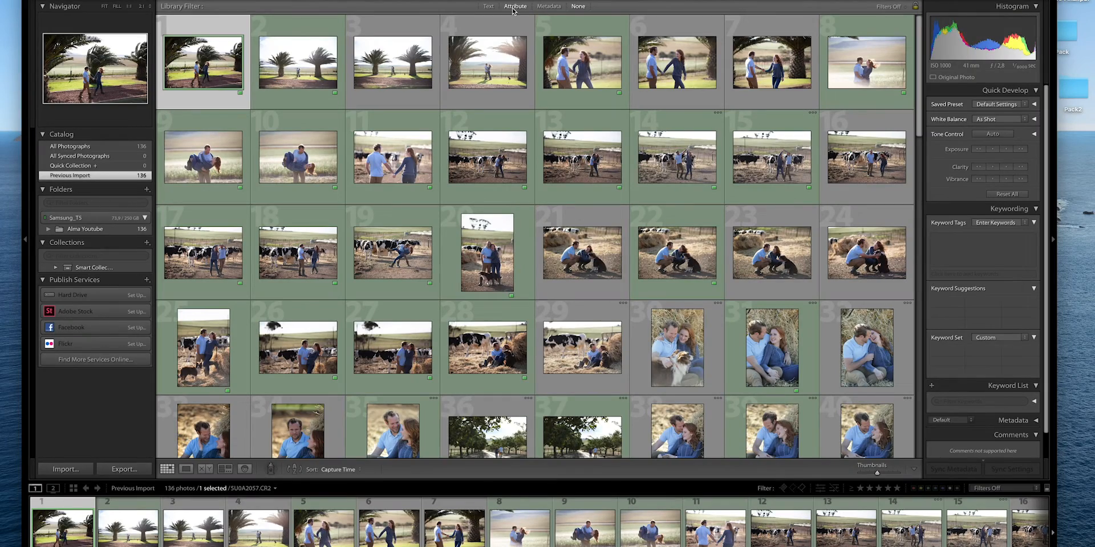
Step: Filter the imported photos by the green color label and open the first photo, SU0A2057.CR2, for developing
left_click(515, 7)
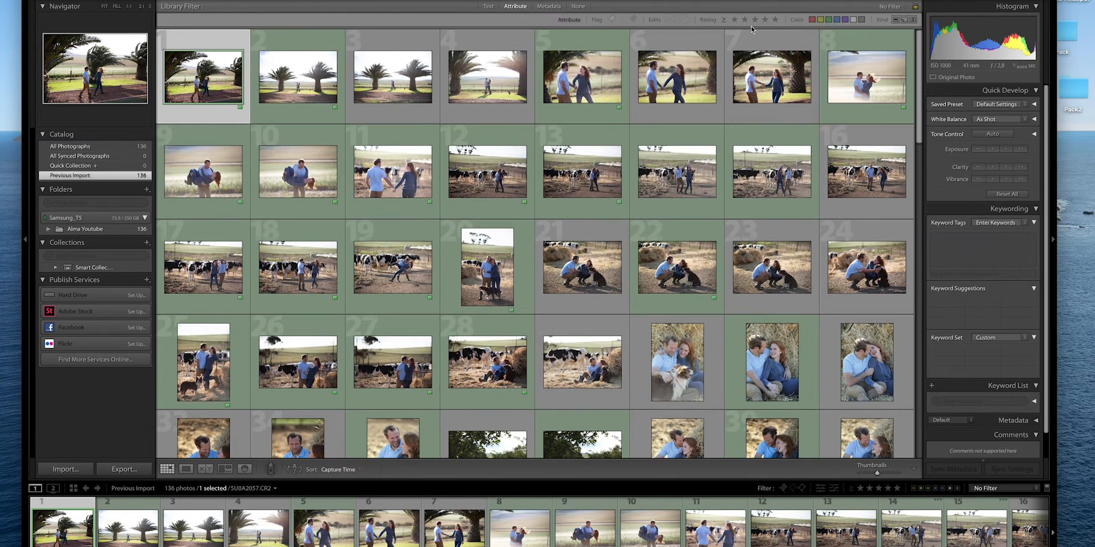
left_click(829, 20)
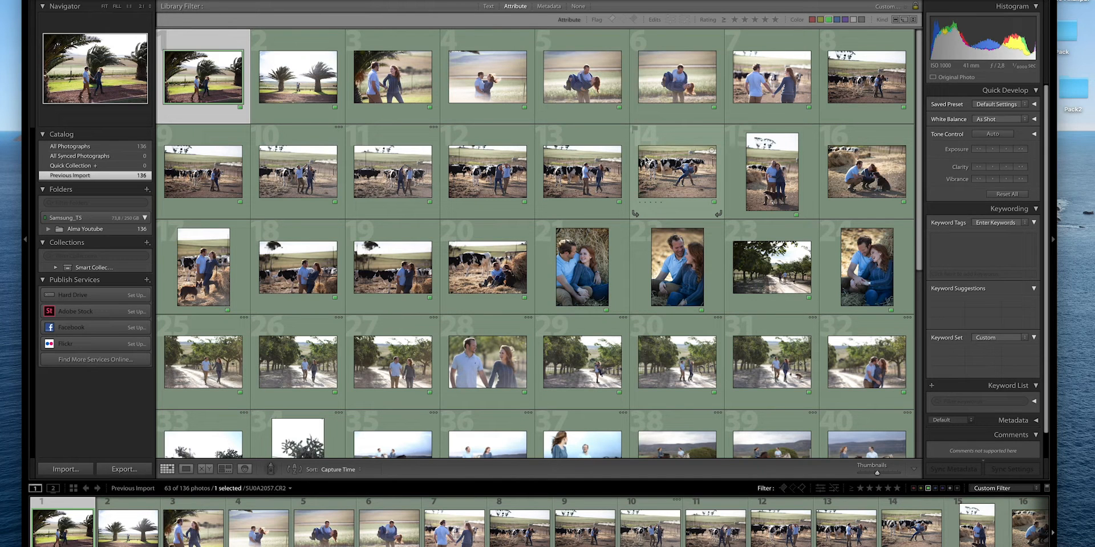
key("e")
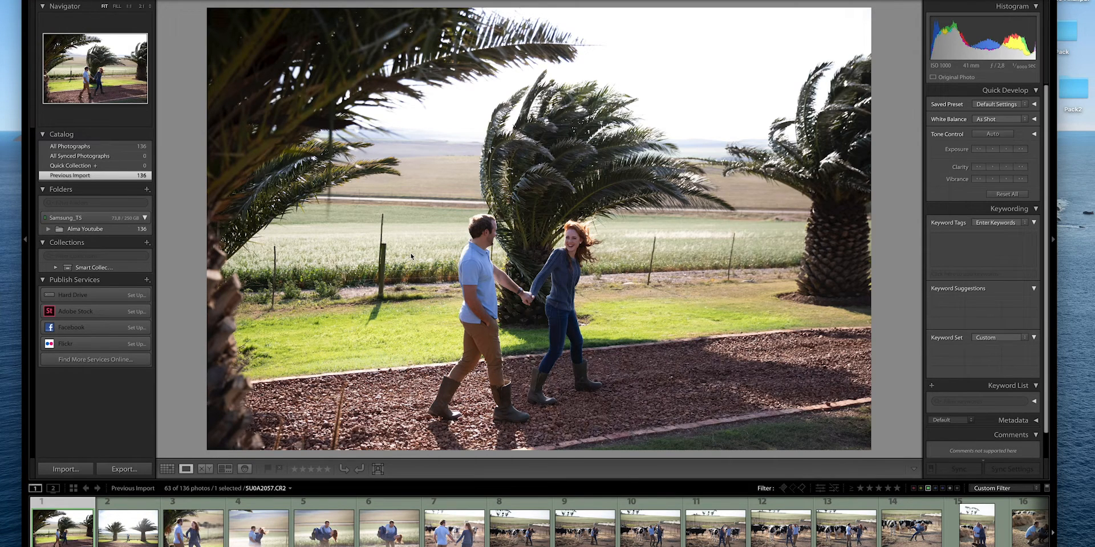
key("d")
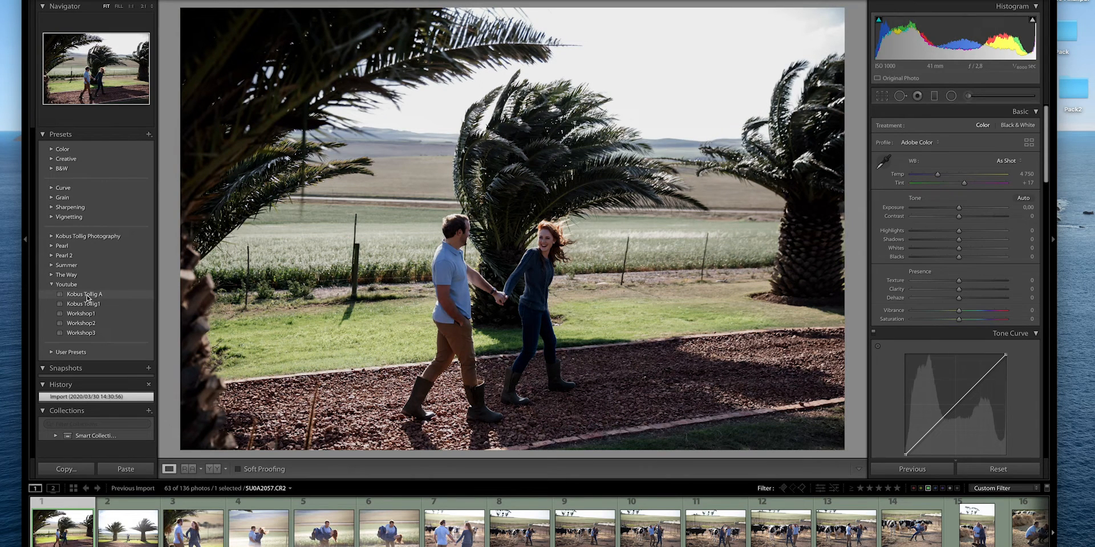
Step: Apply the first preset of the Youtube group and set temperature 6033, tint +6, exposure +0.95 and contrast +14
left_click(86, 295)
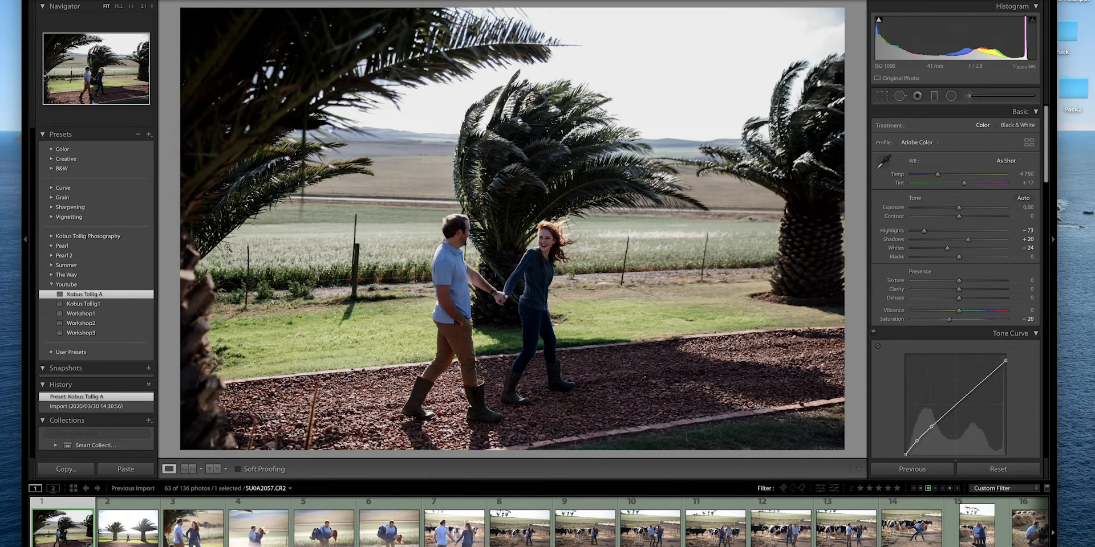
left_click_drag(958, 208, 950, 174)
left_click_drag(959, 217, 964, 207)
Step: Synchronize the first photo's develop settings to all the green-labelled photos, leaving out local adjustments, spot removal and crop
key("super+a")
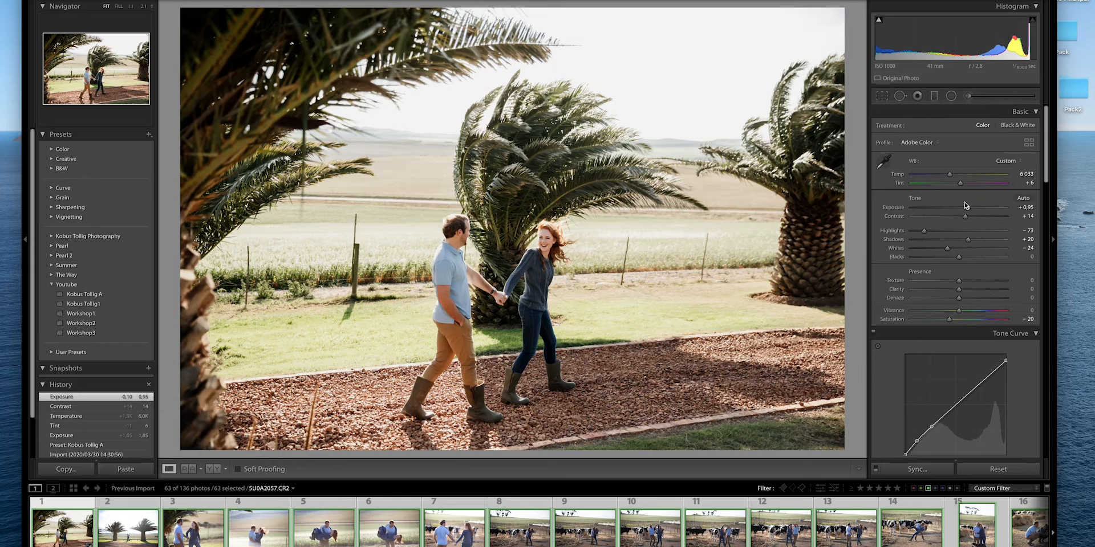
left_click(915, 469)
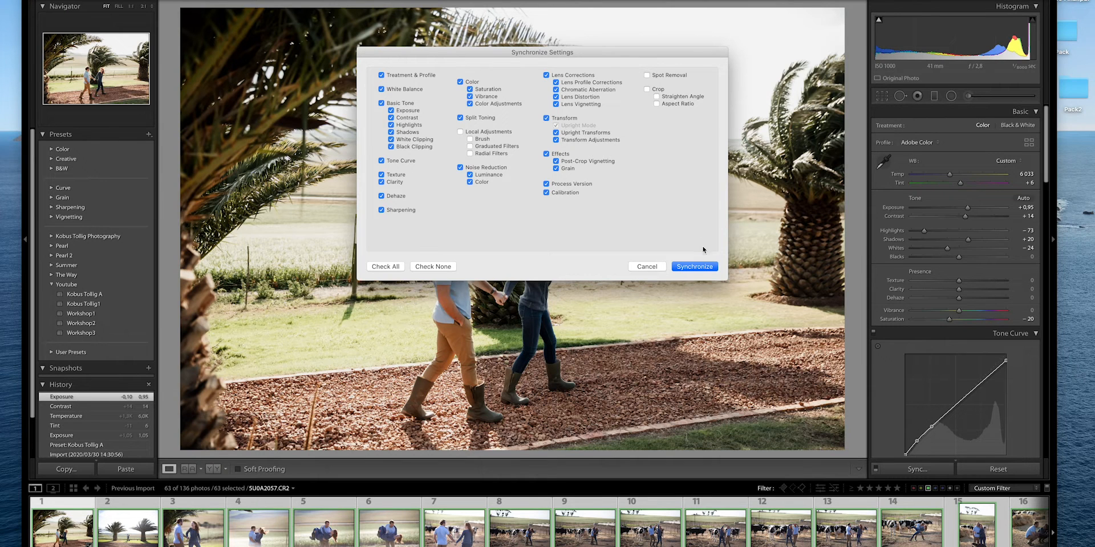
left_click(693, 267)
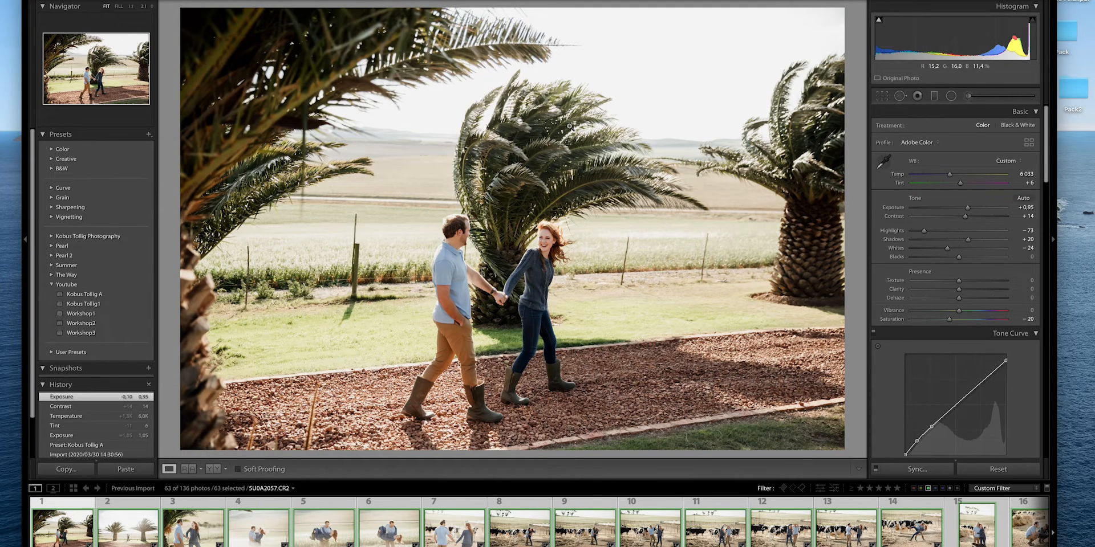
Step: Select only the first photo, set its exposure to +0.85 and take it out of the green-labelled set
key("super")
key("super+d")
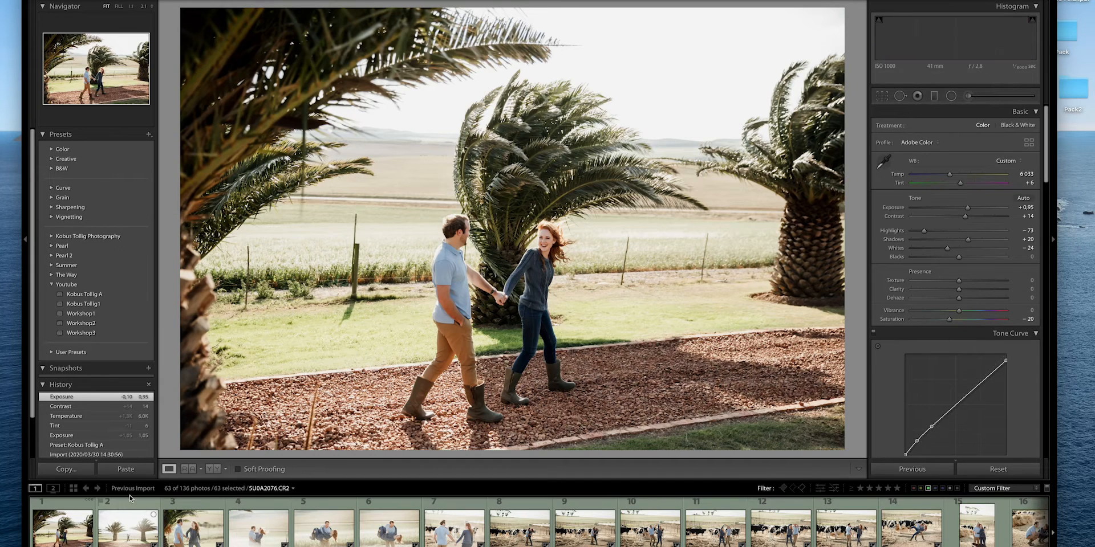
left_click(69, 528)
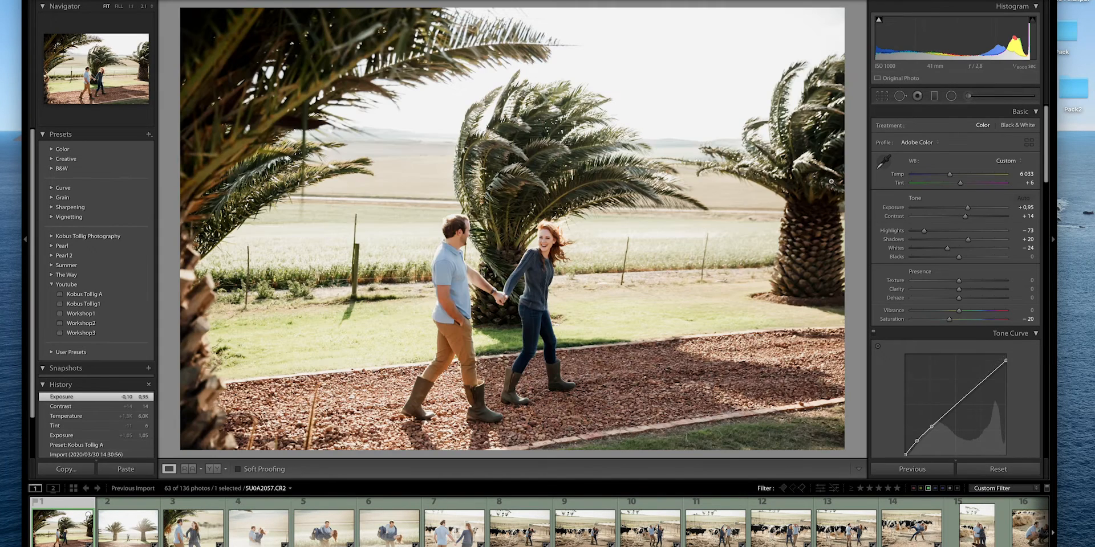
left_click_drag(968, 208, 966, 208)
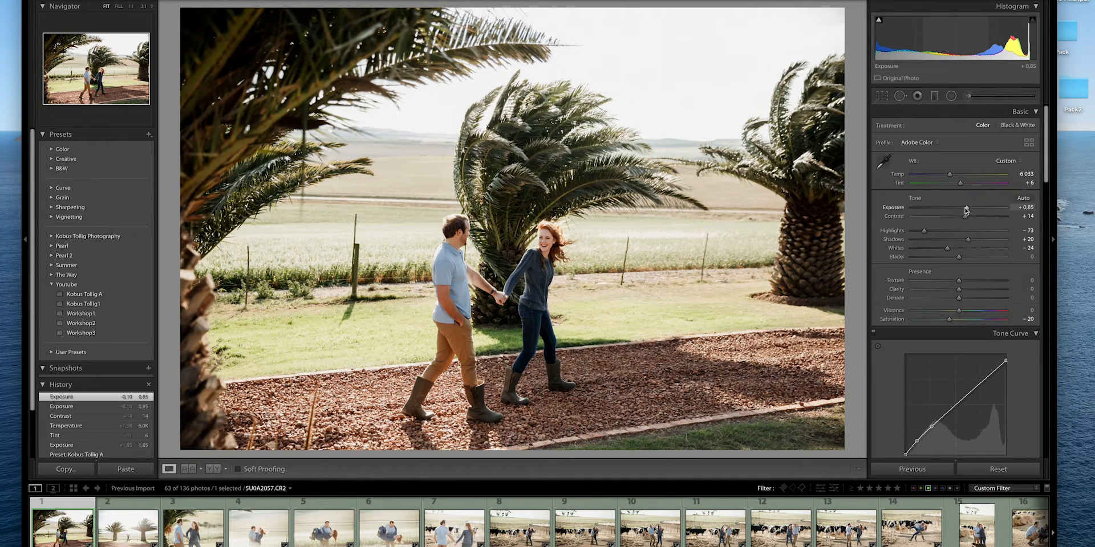
key("8")
Step: Adjust the photo of the couple between two palms to exposure −0.60, shadows +57, temperature 6876 and contrast +20
scroll(966, 210, "down", 1)
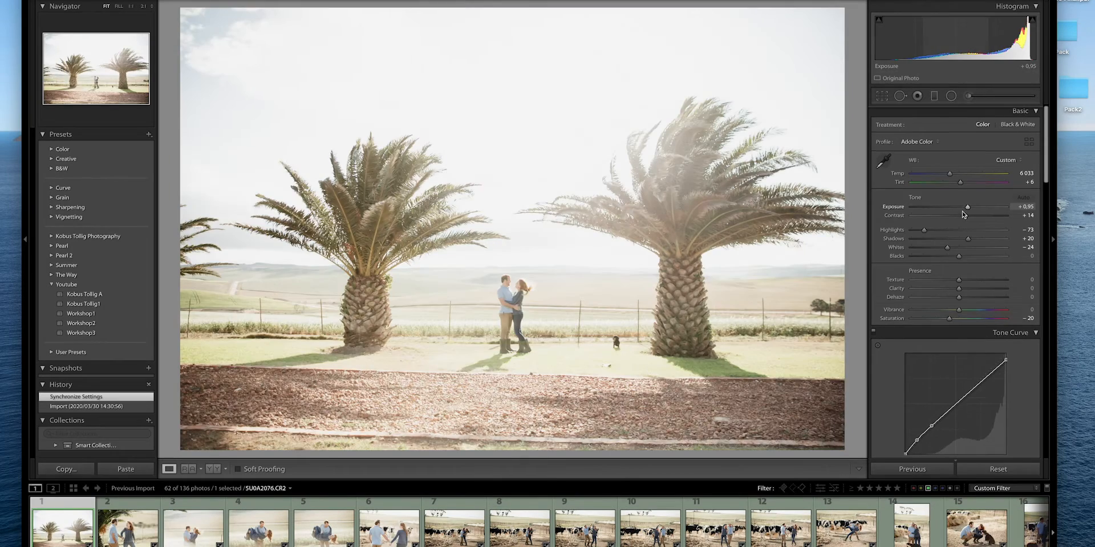
scroll(968, 208, "up", 1)
left_click_drag(969, 206, 984, 233)
scroll(958, 220, "down", 1)
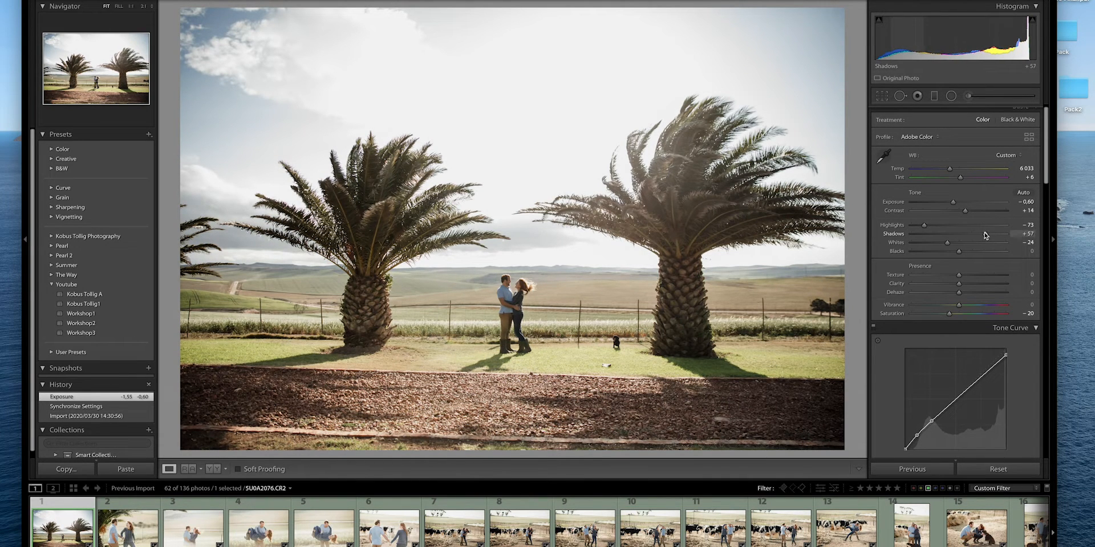
left_click_drag(952, 170, 959, 170)
left_click_drag(964, 211, 968, 210)
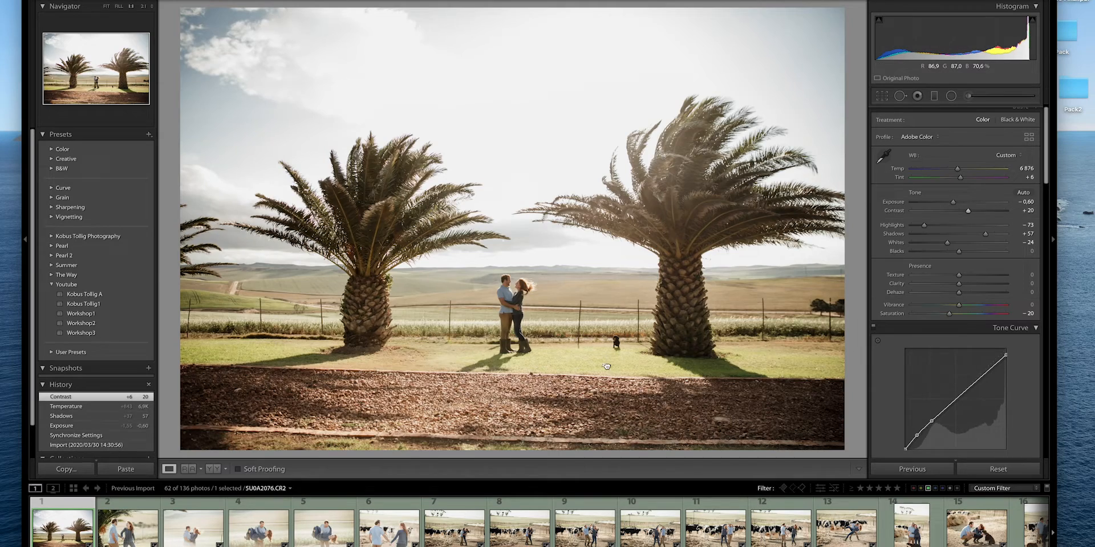
Step: Heal the white object on the grass with Spot Removal and take the palm photo out of the green-labelled set
left_click(607, 367)
key("q")
left_click(602, 365)
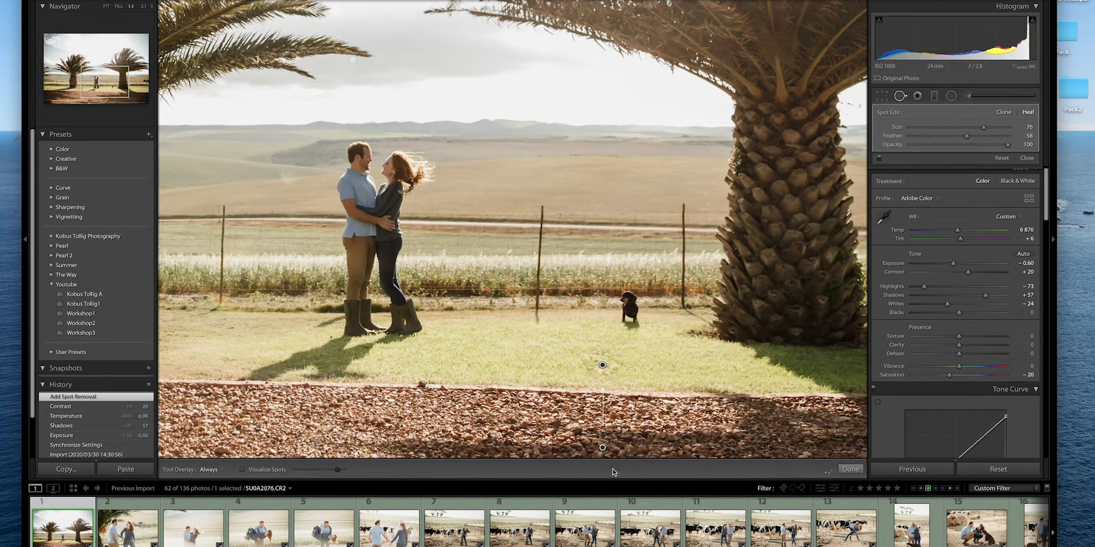
key("q")
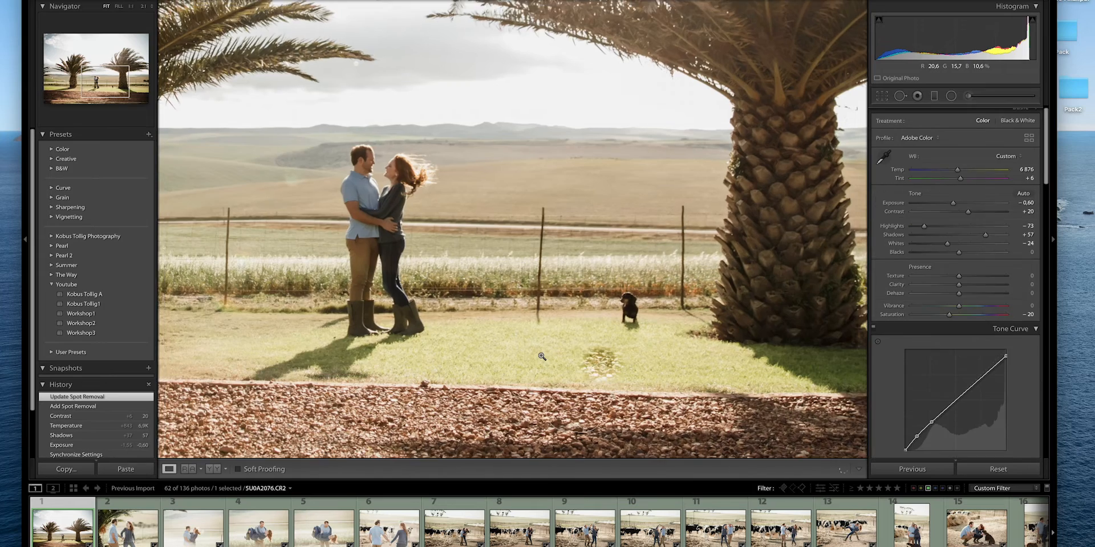
left_click(542, 356)
key("x")
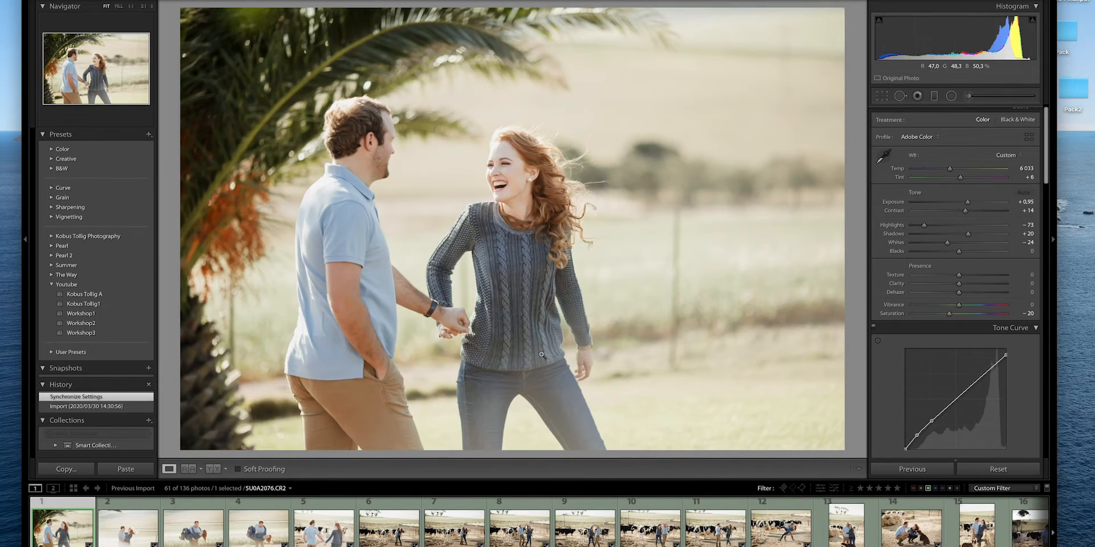
Step: Set the laughing couple photo's exposure to +0.45 and add a diagonal graduated filter across its lower-right area with exposure −0.49
left_click_drag(969, 204, 966, 203)
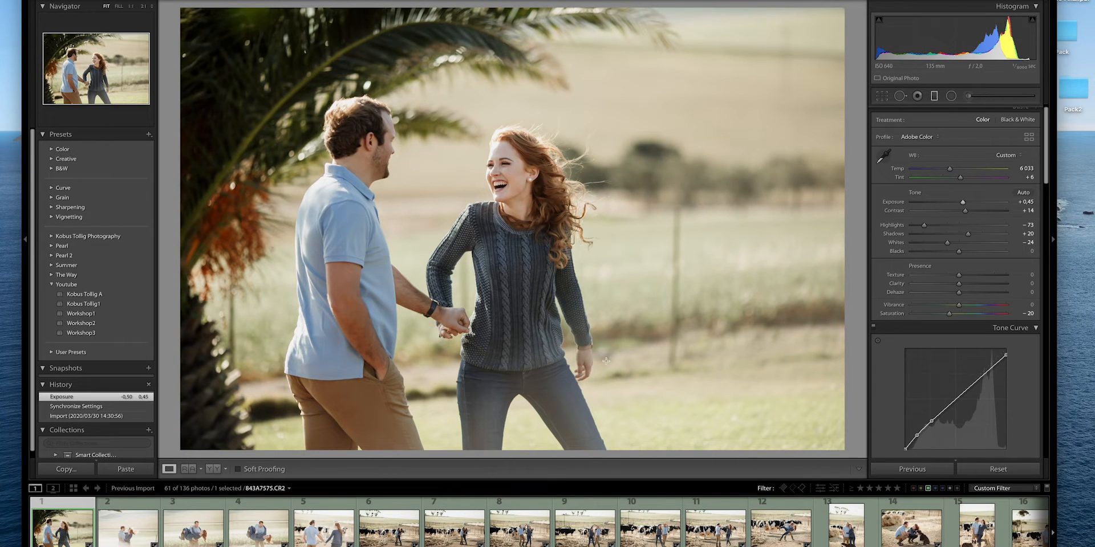
key("m")
left_click_drag(544, 274, 625, 379)
left_click_drag(960, 161, 954, 160)
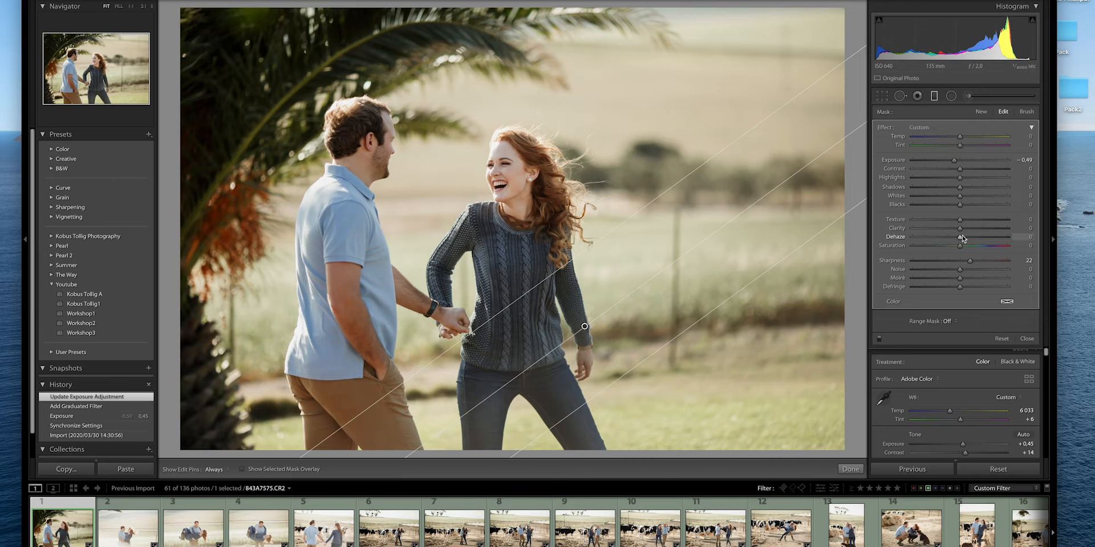
Step: Set the graduated filter's dehaze to 16 and take the laughing couple photo out of the green-labelled set
left_click_drag(960, 237, 968, 237)
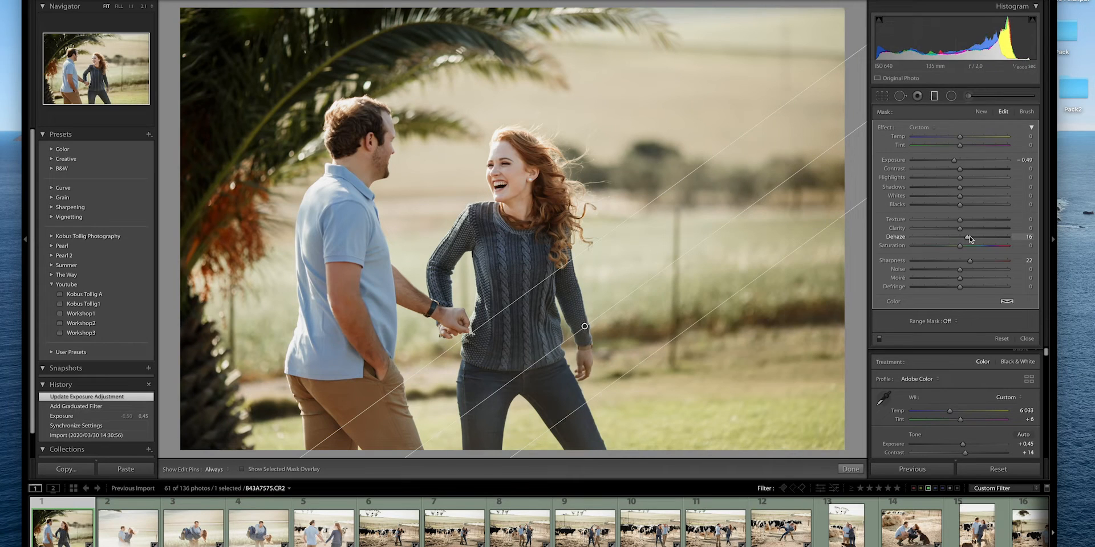
left_click(934, 97)
key("8")
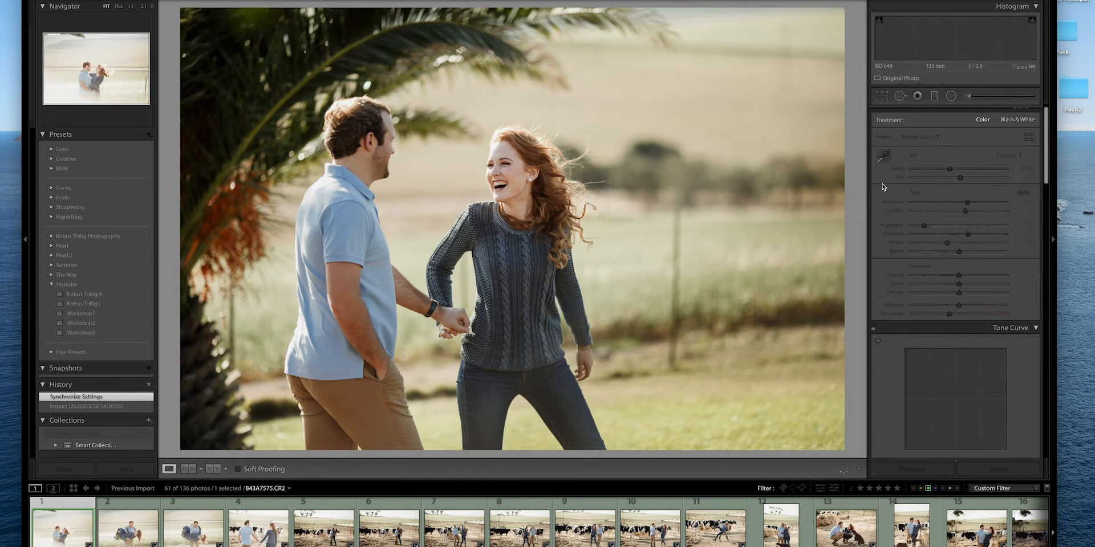
Step: Set the embracing couple photo's exposure to +0.05 and crop it tighter, cutting off the fence post beside the couple
left_click_drag(968, 202, 961, 206)
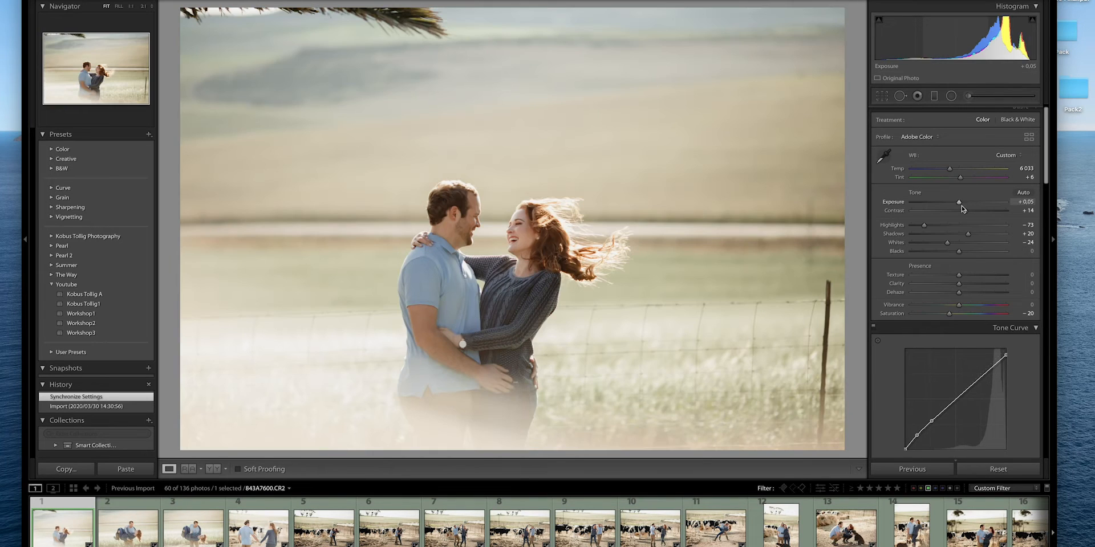
left_click(882, 95)
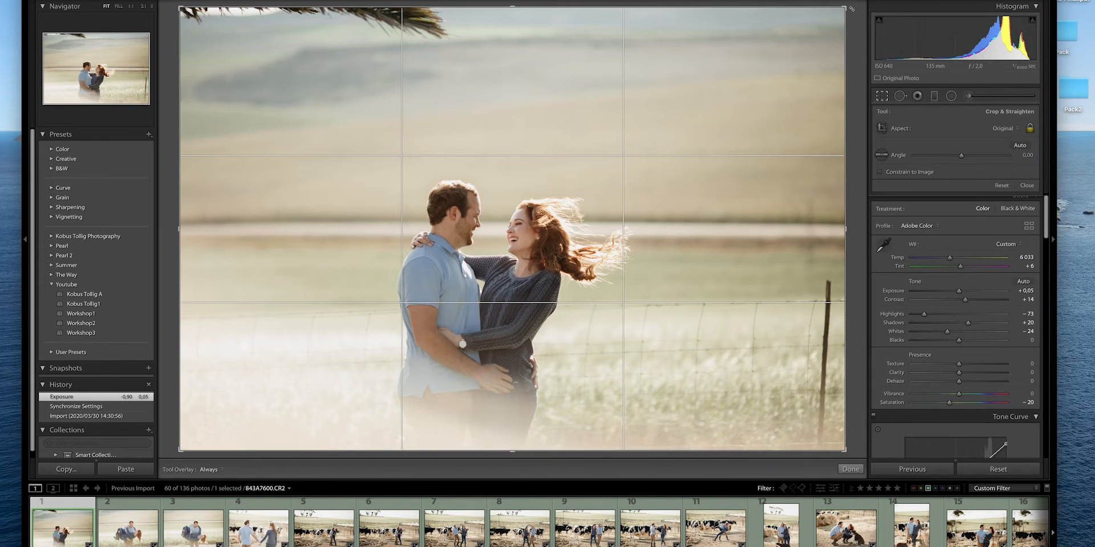
left_click_drag(850, 9, 793, 54)
key("Return")
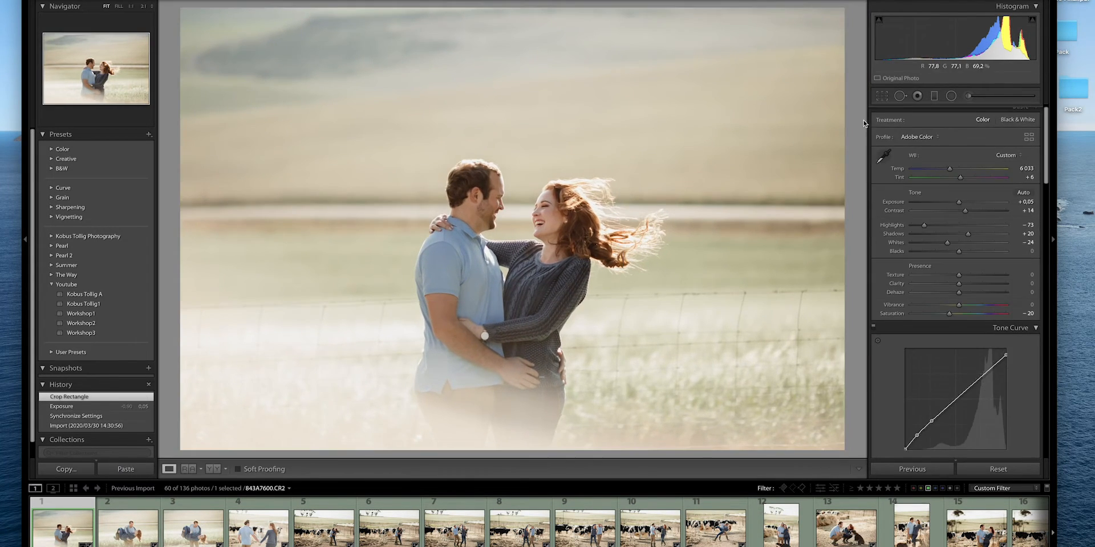
Step: Add a diagonal graduated filter over the photo's lower-left area with exposure −0.79 and dehaze 34
left_click_drag(399, 343, 421, 288)
left_click_drag(960, 160, 953, 160)
left_click_drag(969, 238, 979, 237)
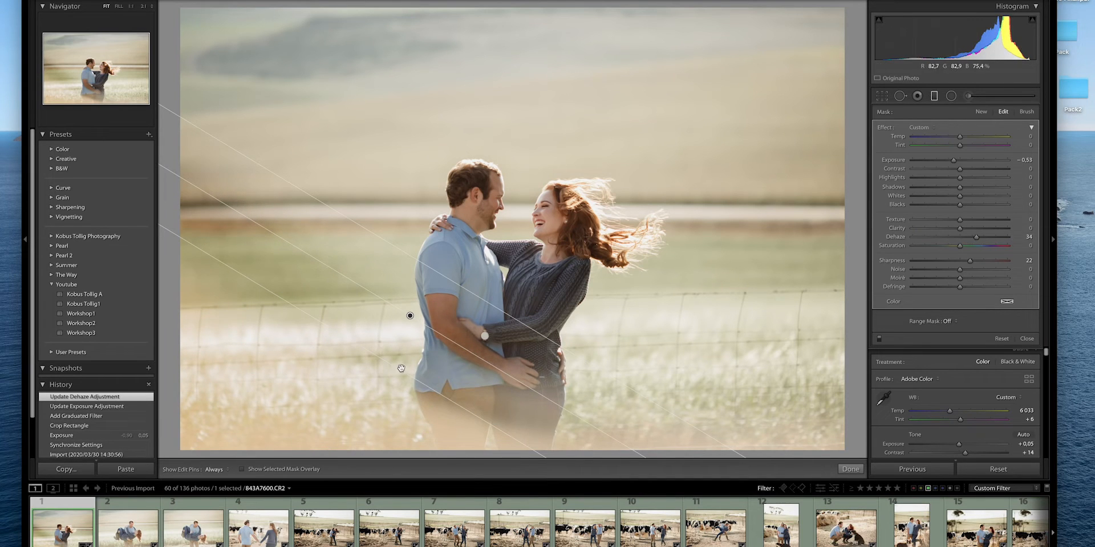
left_click_drag(397, 368, 396, 423)
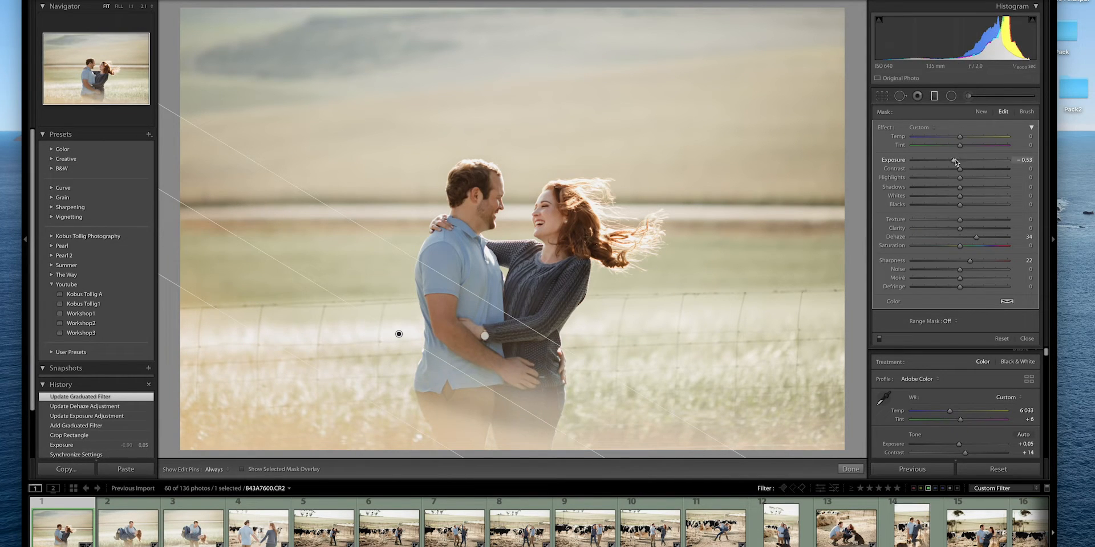
left_click_drag(953, 161, 950, 161)
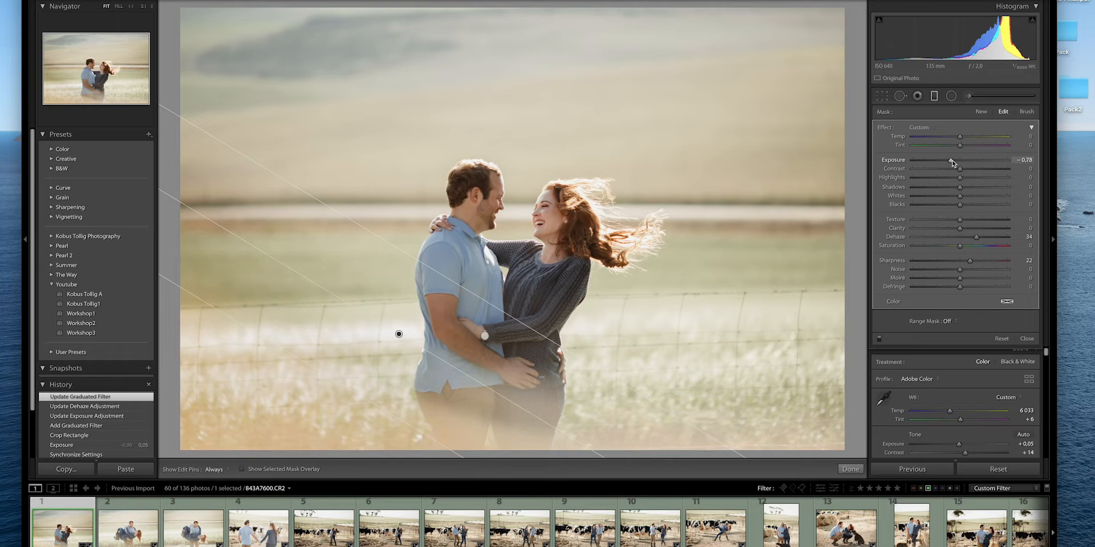
left_click(935, 97)
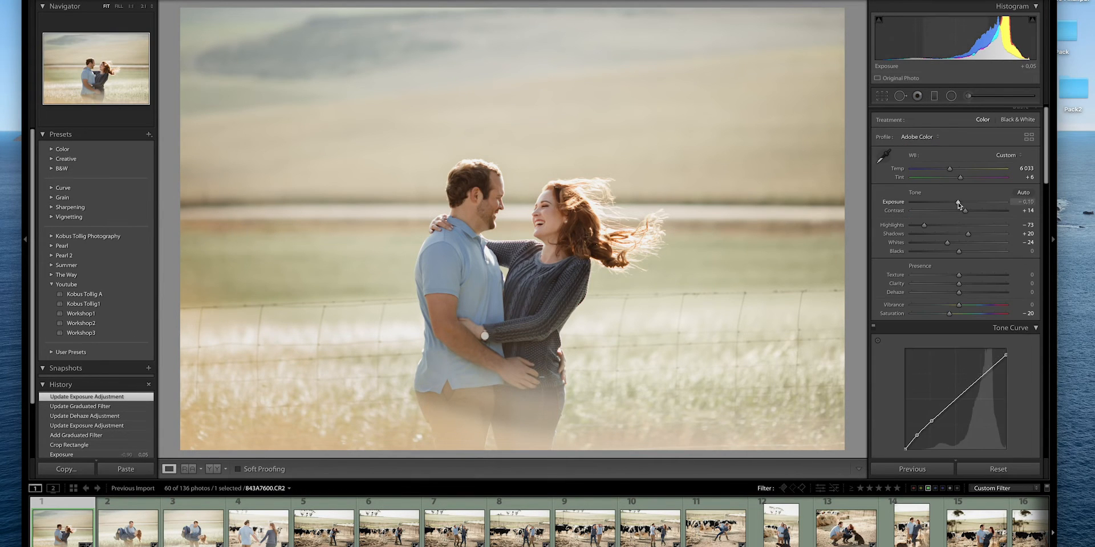
Step: Set the embracing couple photo's overall exposure to −0.15 and take it out of the green-labelled set
left_click_drag(958, 203, 956, 203)
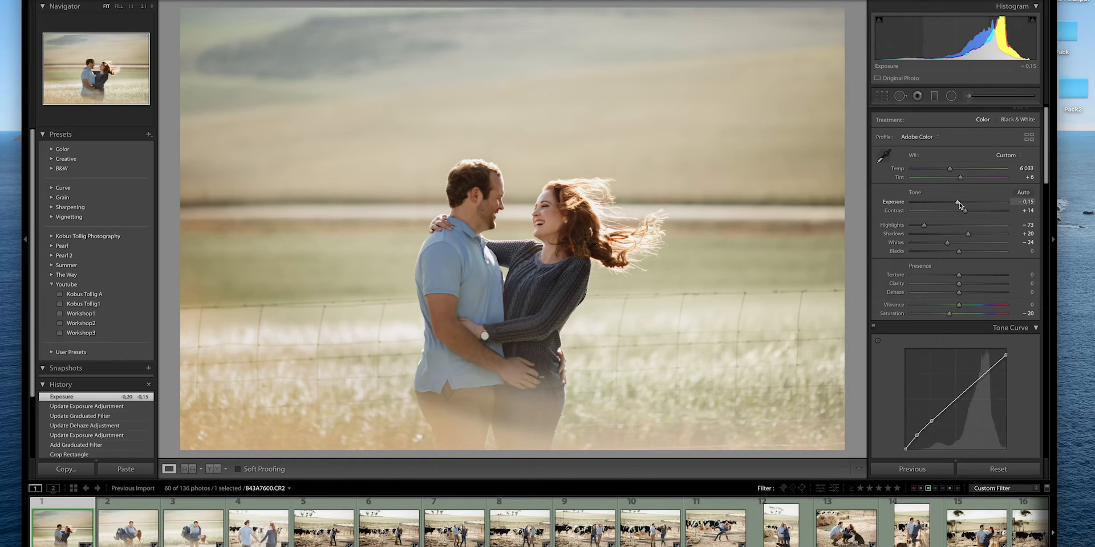
key("Left")
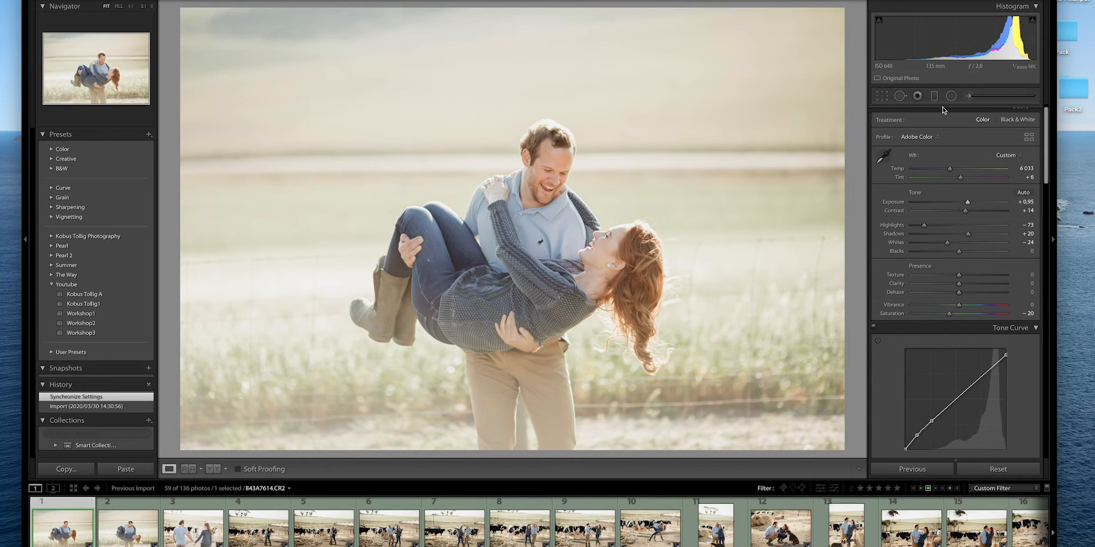
Step: Set the exposure of the man carrying the woman to +0.50 and add a lower graduated filter with exposure −0.29 and dehaze 23
left_click_drag(969, 202, 966, 206)
left_click(934, 96)
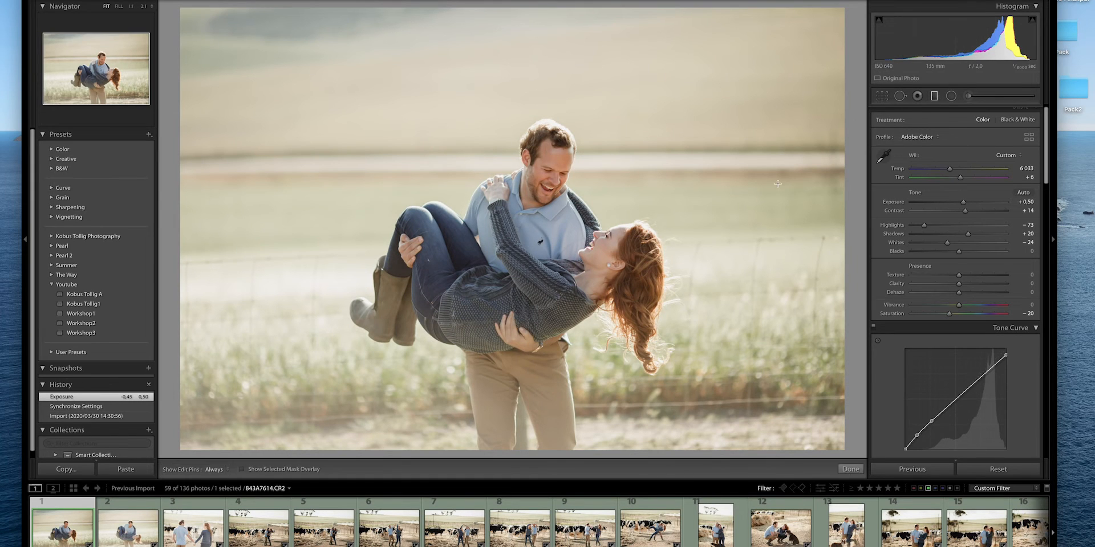
left_click_drag(521, 390, 536, 224)
left_click_drag(960, 160, 957, 161)
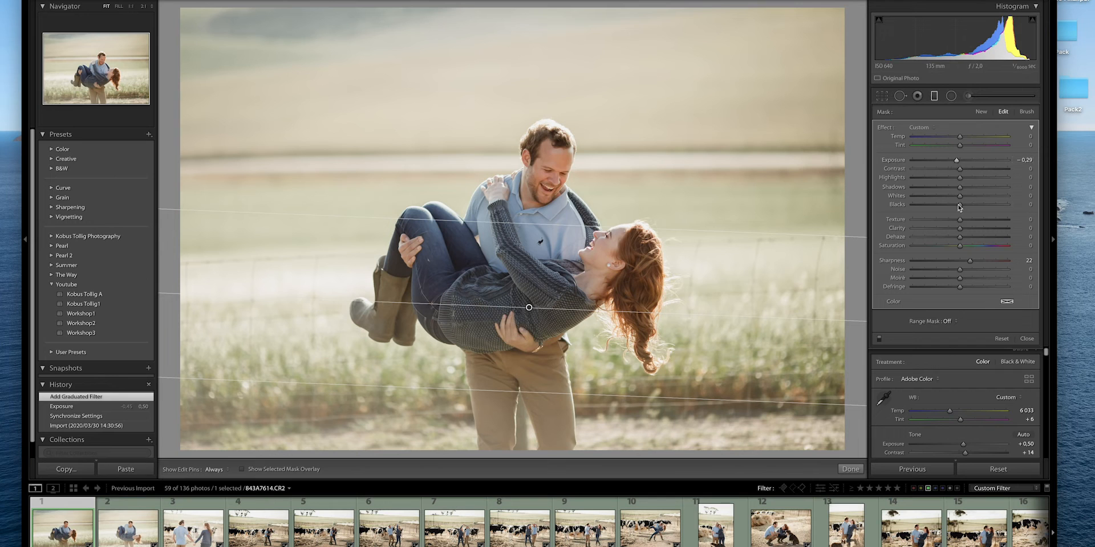
left_click_drag(960, 236, 970, 237)
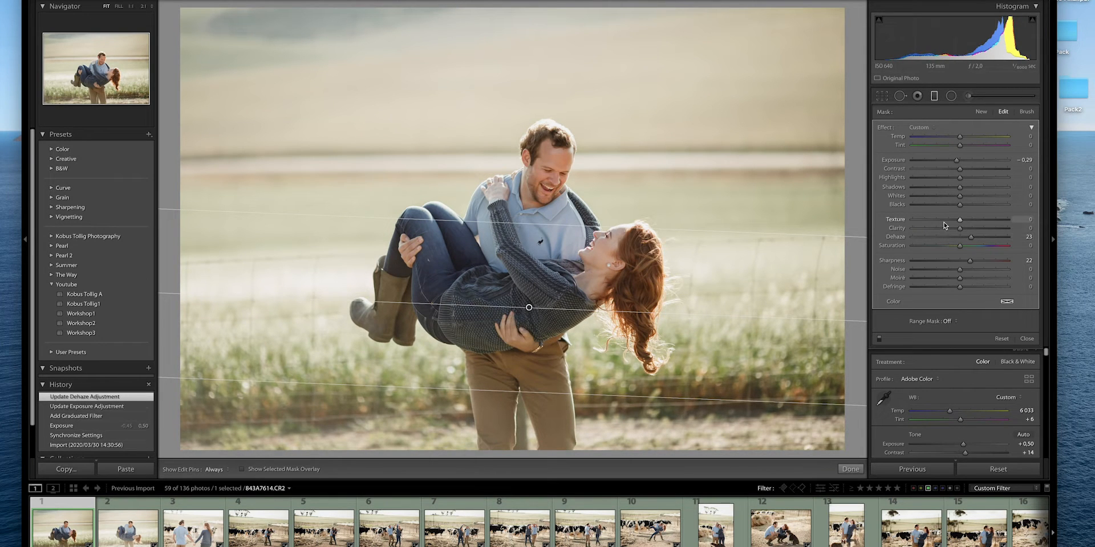
Step: Synchronize the settings, including graduated filters, to the second carrying photo and take both photos out of the green-labelled set
left_click(158, 536, "shift")
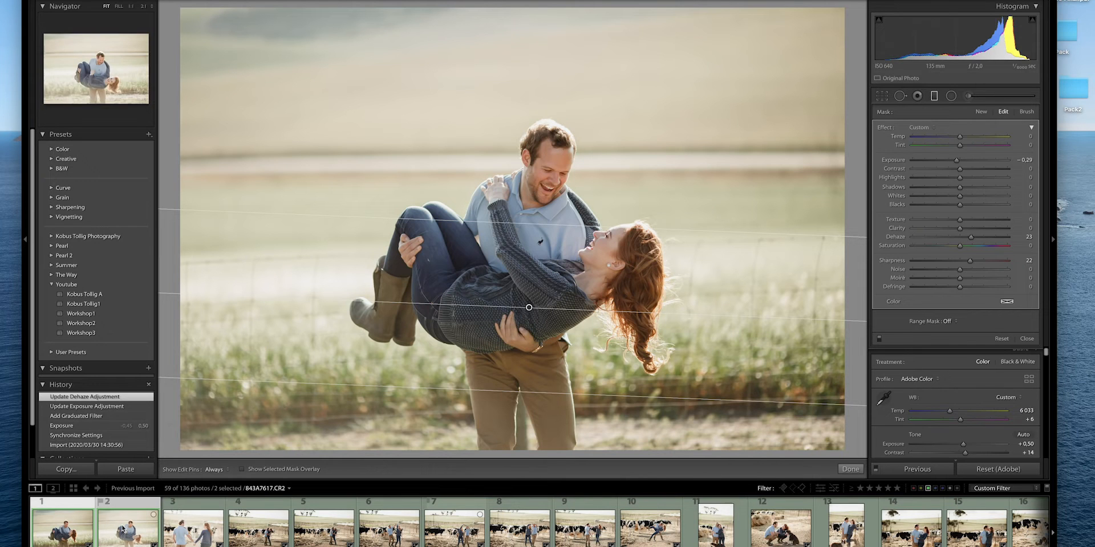
left_click(915, 469)
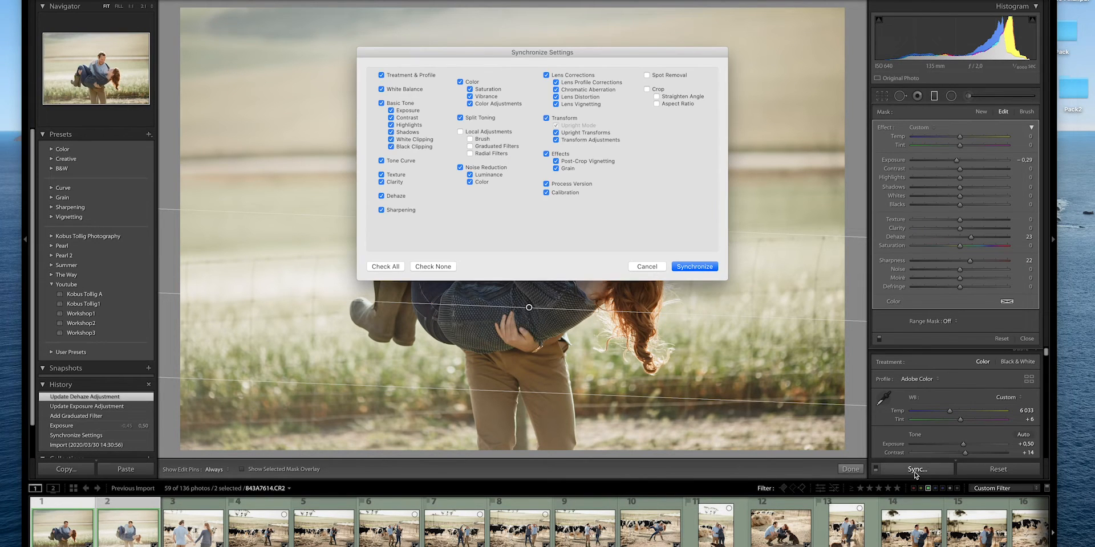
left_click(469, 146)
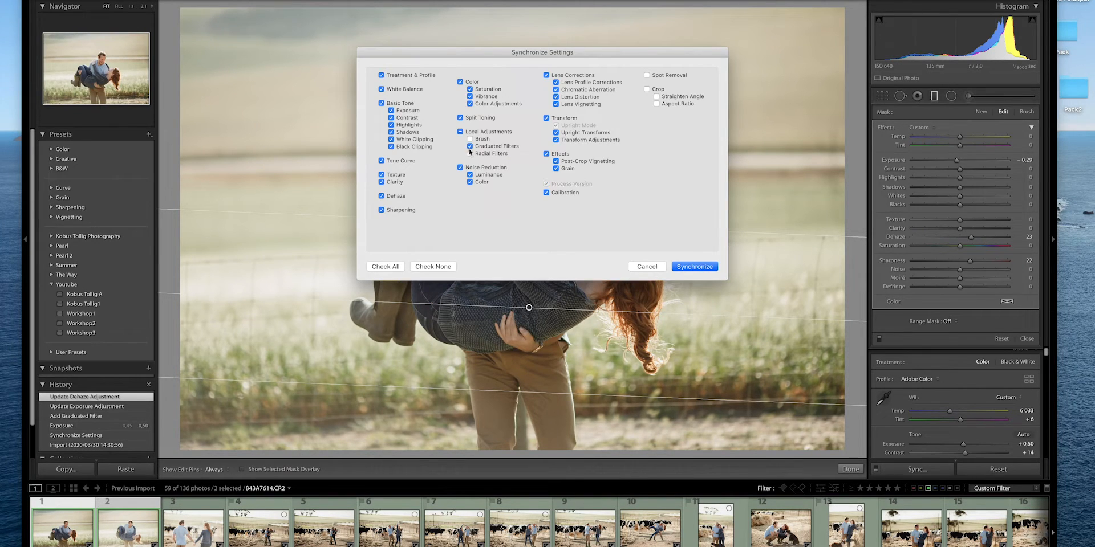
left_click(696, 266)
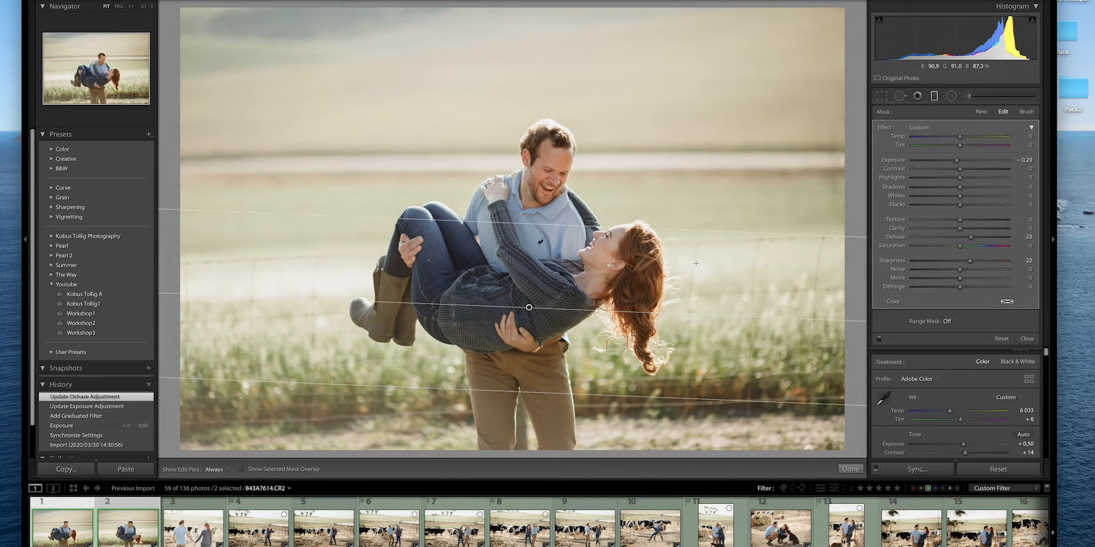
key("8")
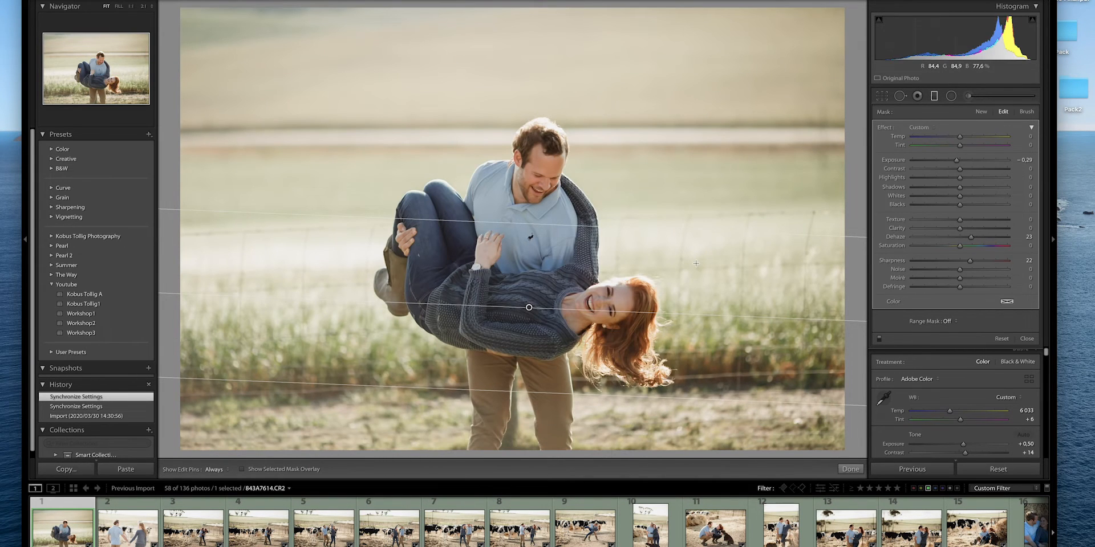
key("8")
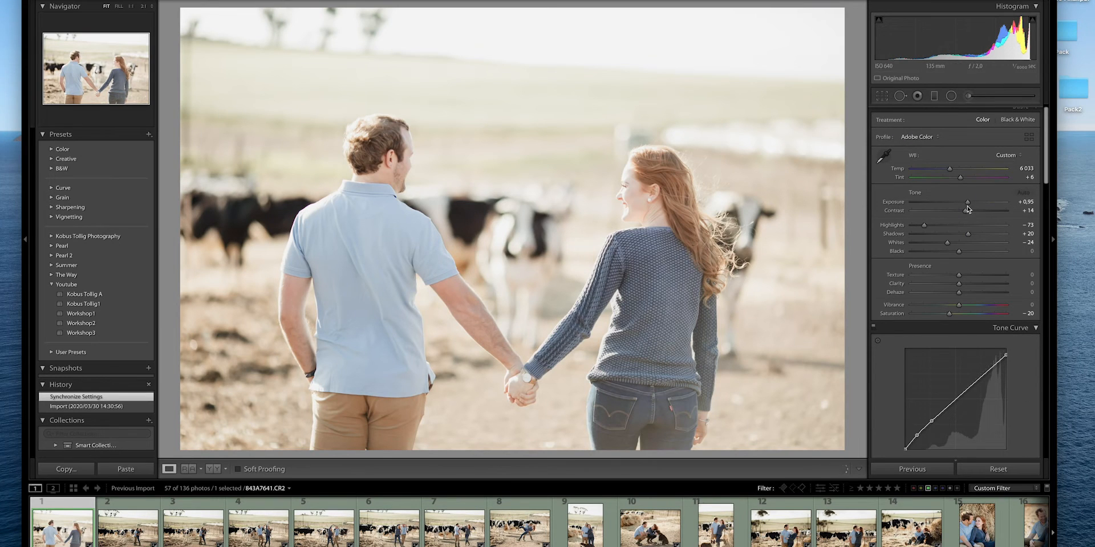
Step: Set the hand-holding photo's temperature to 7048 and exposure to −0.25, and crop it slightly tighter
left_click_drag(968, 204, 959, 203)
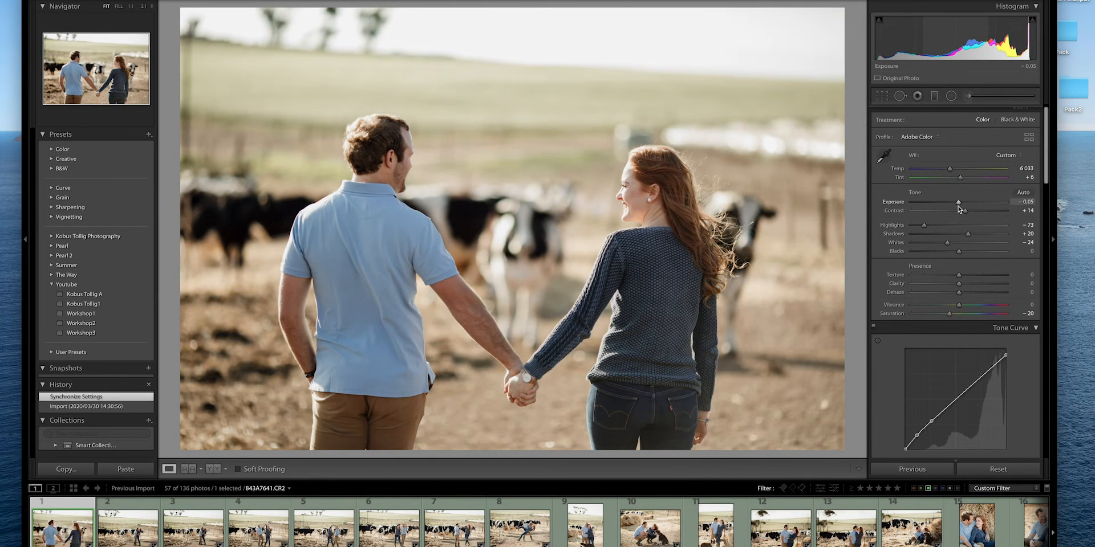
left_click_drag(959, 209, 958, 209)
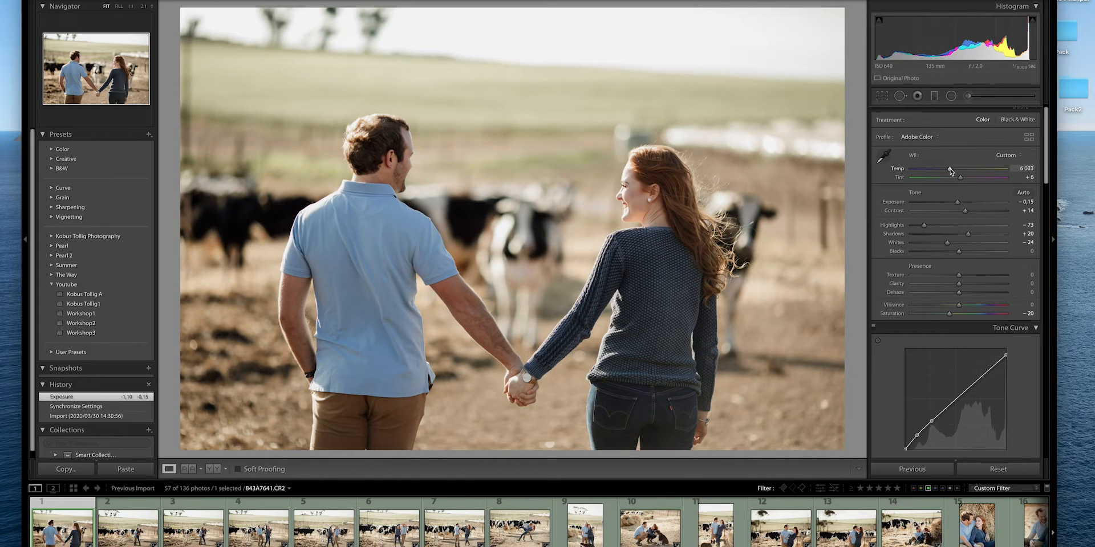
left_click_drag(950, 169, 957, 204)
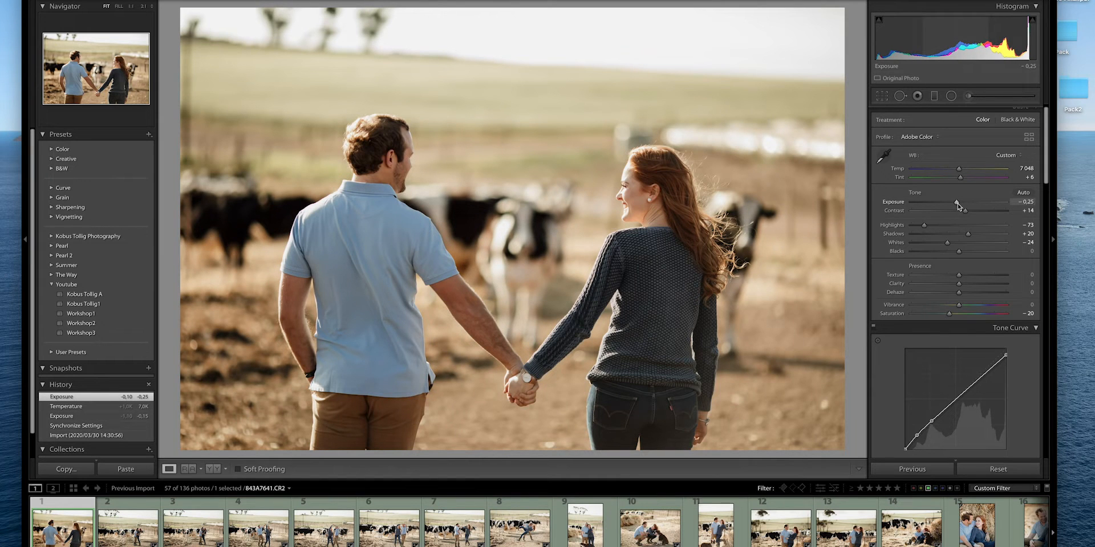
left_click(882, 96)
left_click_drag(845, 7, 830, 17)
key("Return")
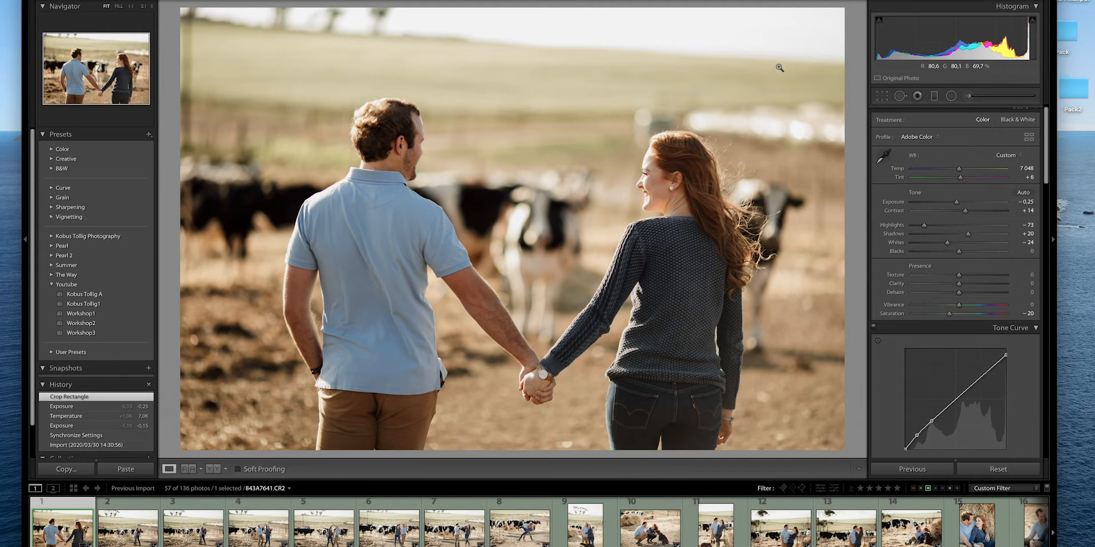
Step: Synchronize its settings without graduated filters to the first 14 photos and take the hand-holding photo out of the green-labelled set
left_click(924, 539, "shift")
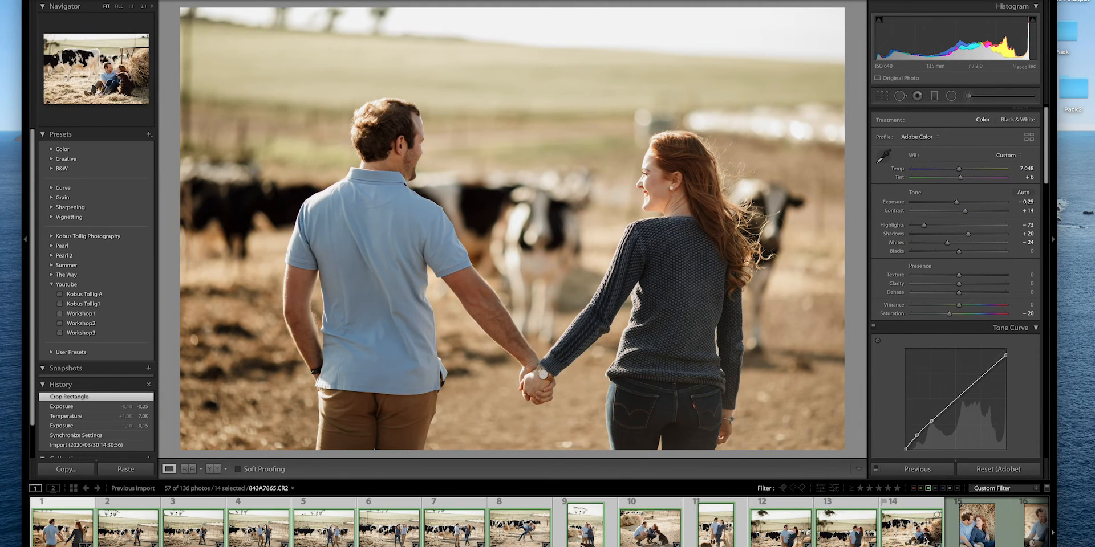
left_click(916, 470)
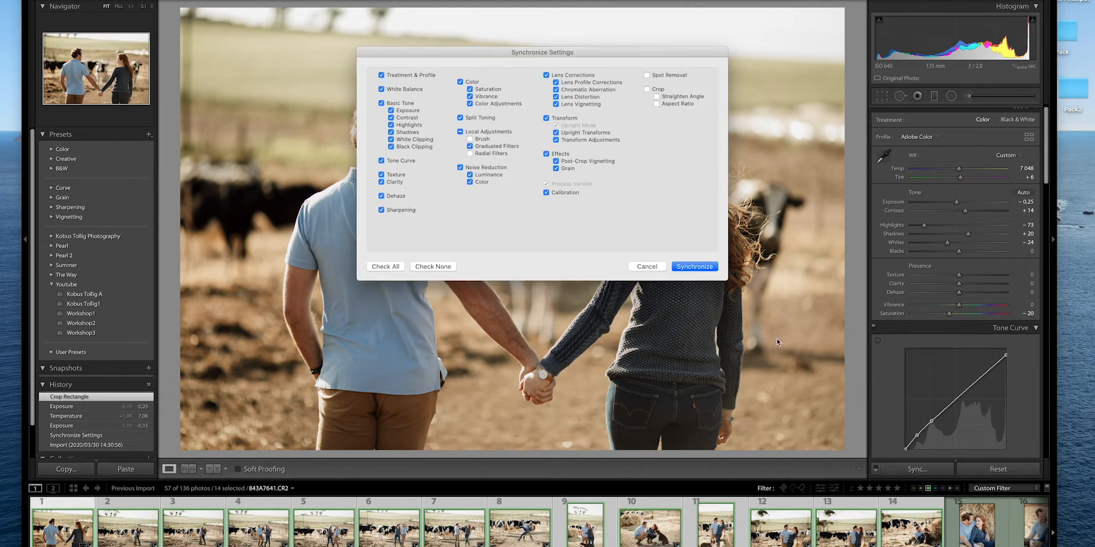
left_click(471, 147)
left_click(694, 267)
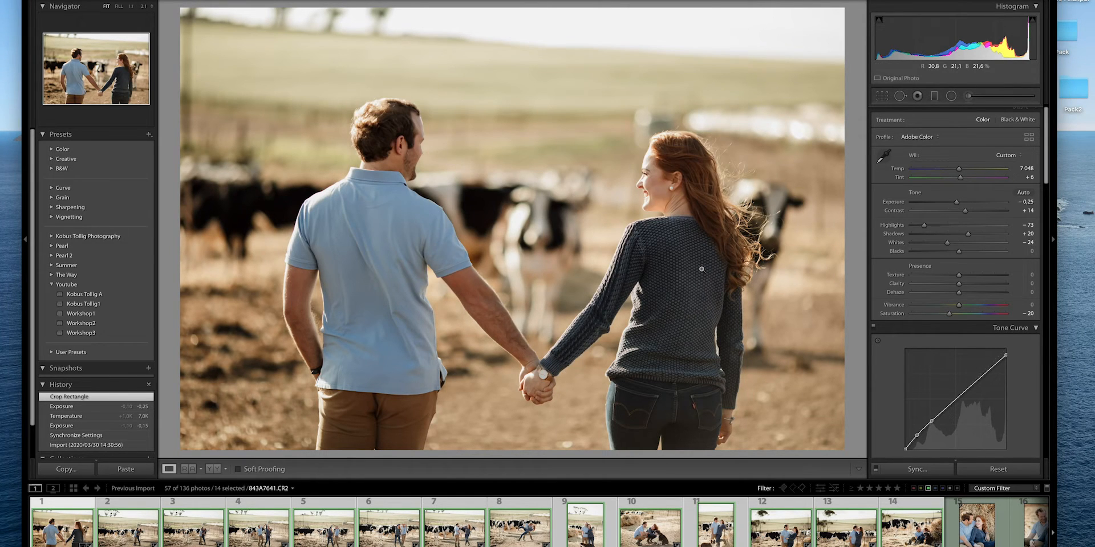
key("8")
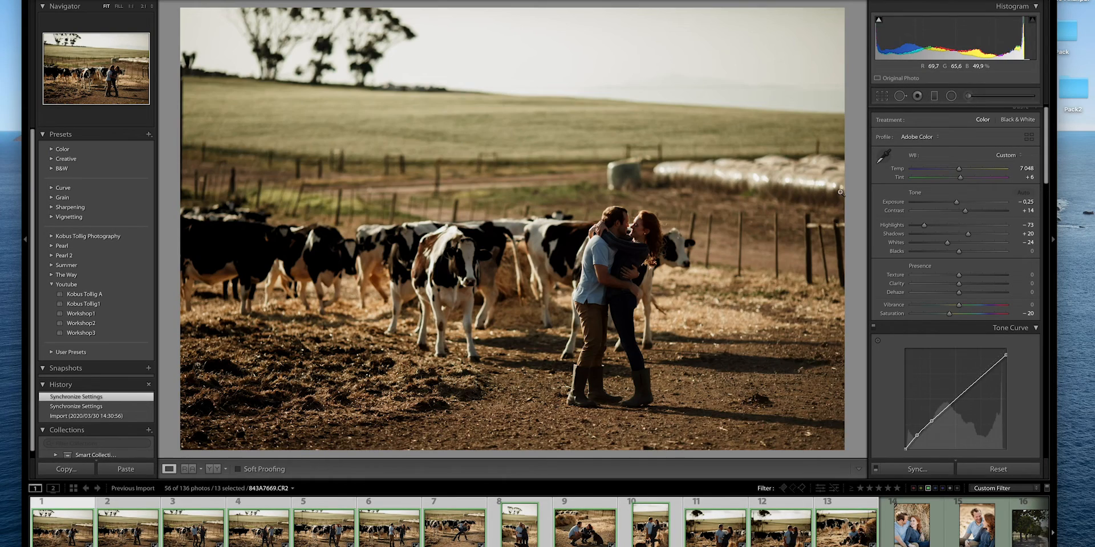
Step: Set the kissing couple photo by the cows to exposure +0.80 and shadows +46, and synchronize to all selected photos
left_click_drag(957, 202, 980, 234)
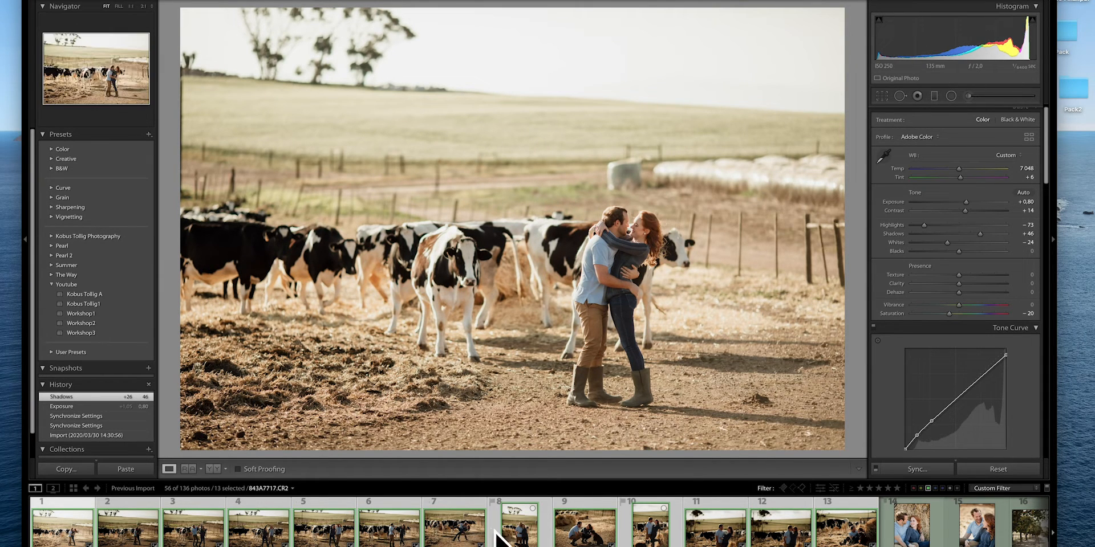
left_click(912, 470)
left_click(693, 267)
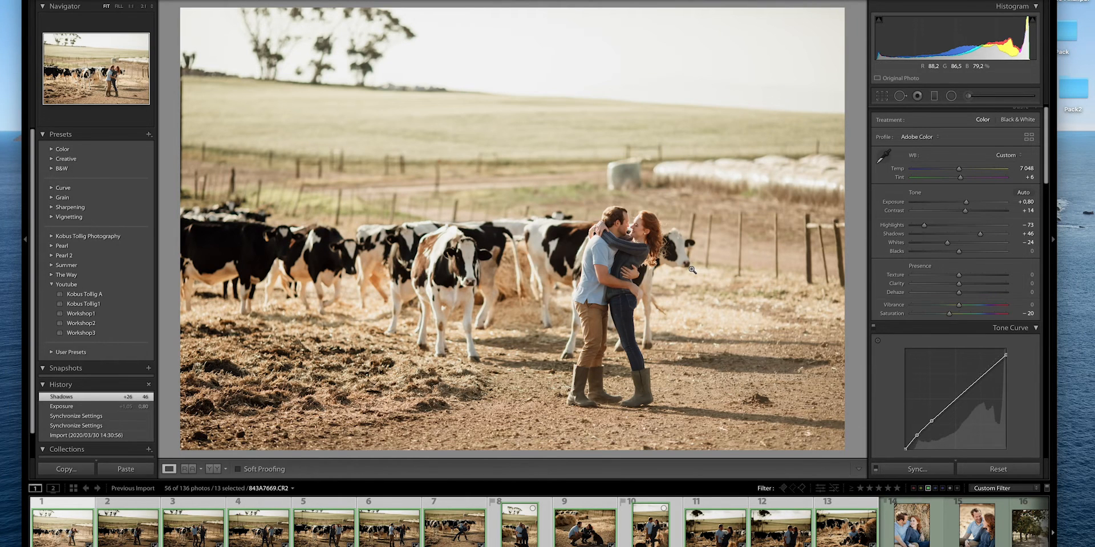
Step: Label the cow-field photos red one by one up to the photo of the couple crouching beside the dog
key("8")
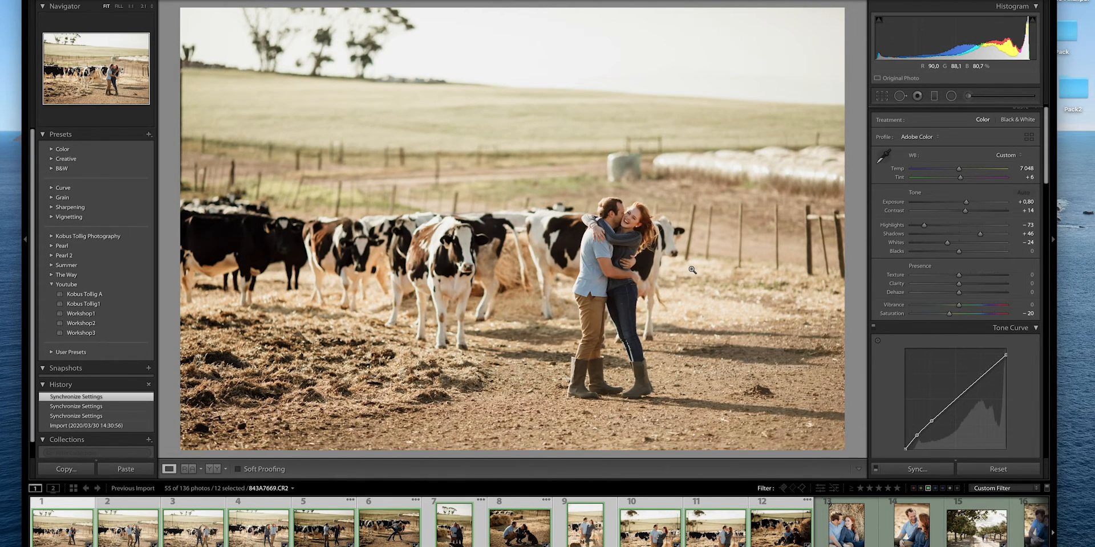
key("8")
key("8")
key("8")
key("8")
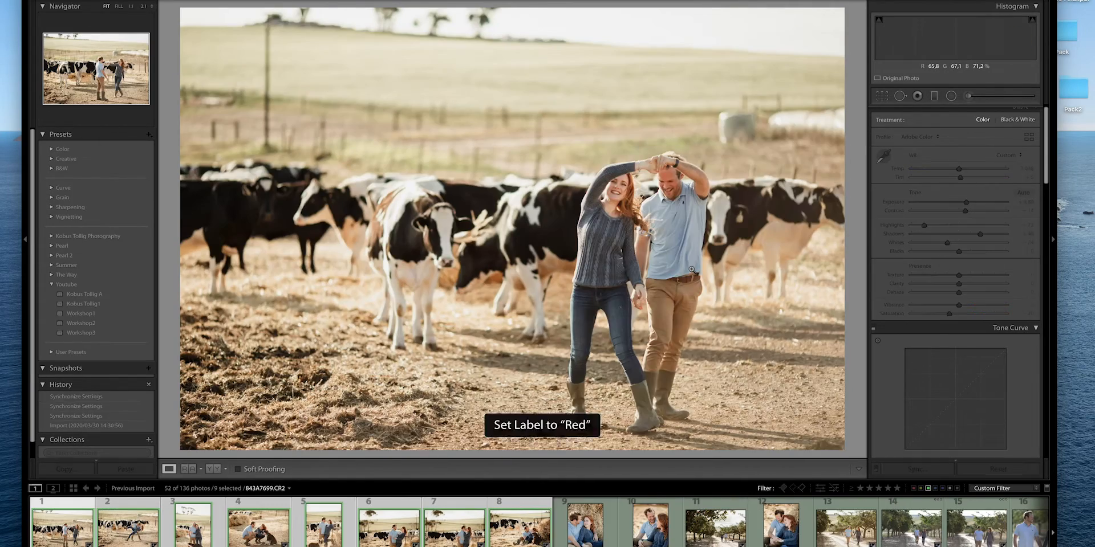
key("8")
key("8")
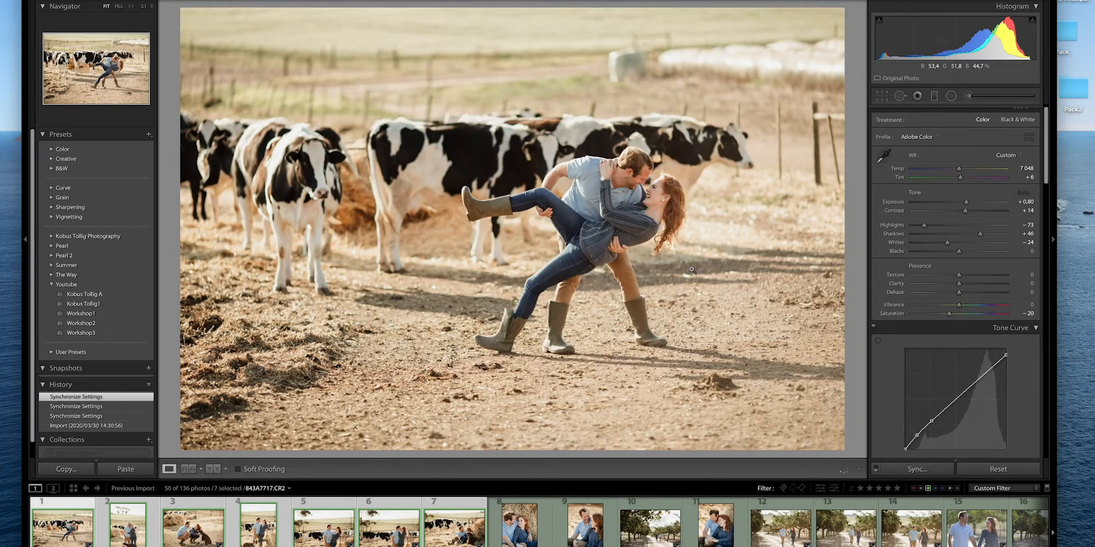
key("8")
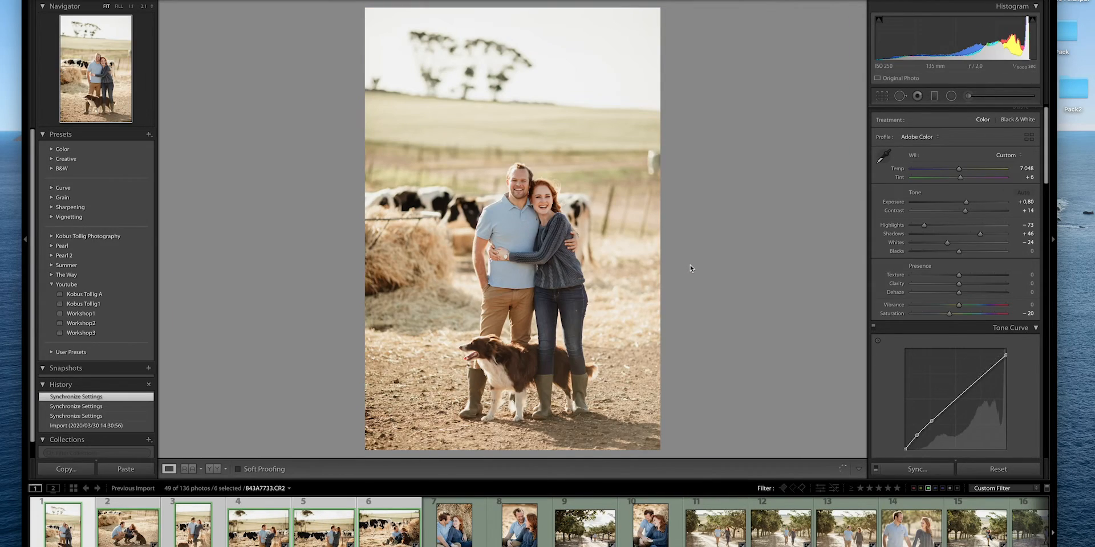
key("8")
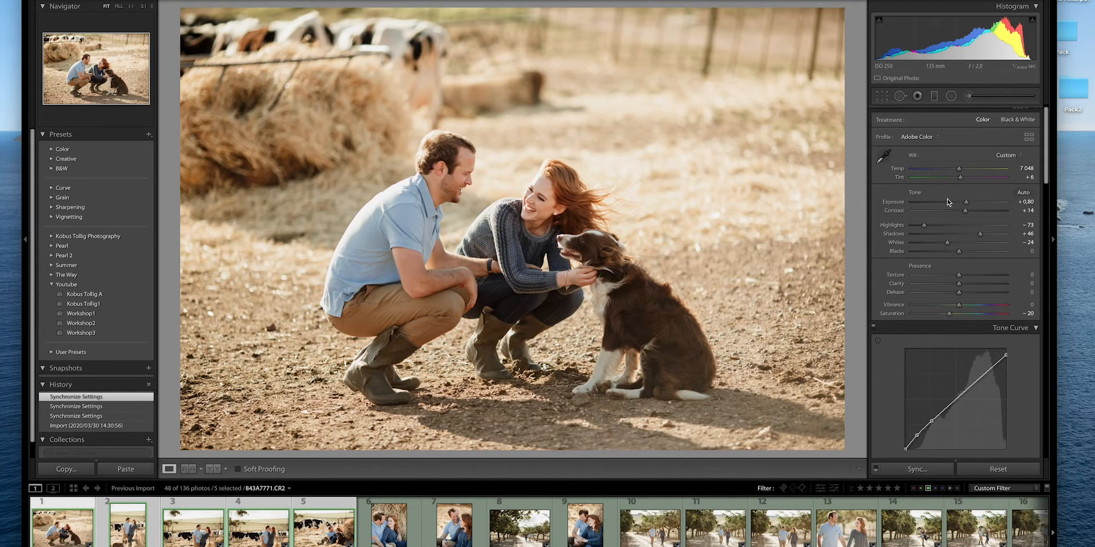
Step: Label the crouching photo red, set the standing portrait with the dog to exposure +0.60, crop it slightly tighter, and label it red
key("8")
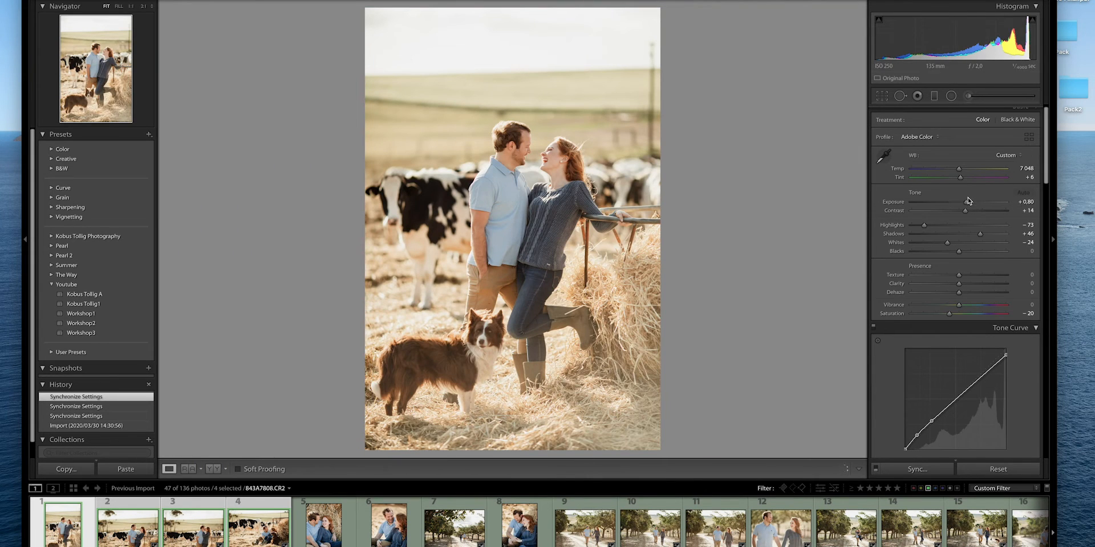
left_click_drag(967, 202, 964, 202)
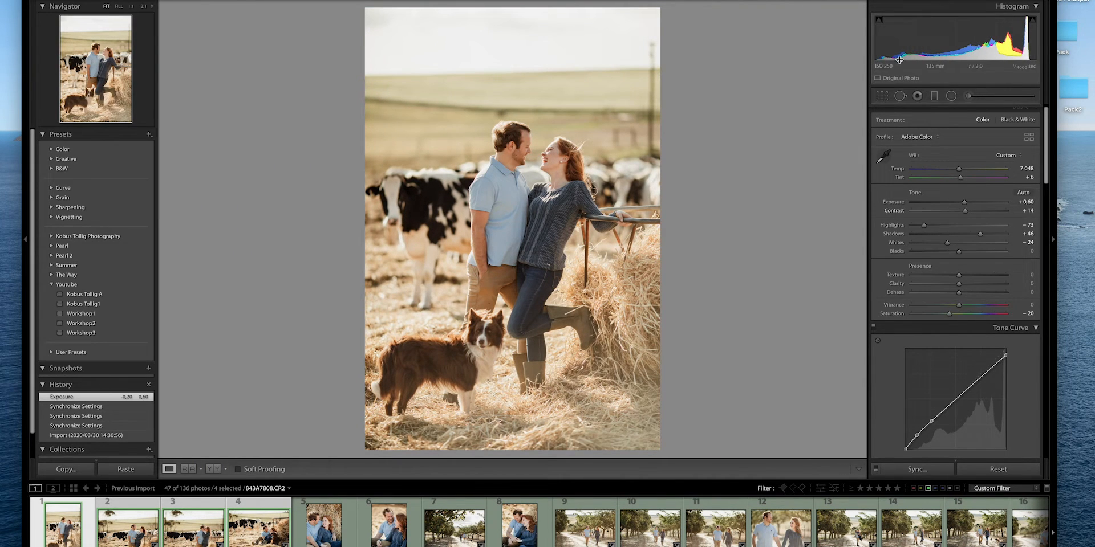
left_click(882, 96)
left_click_drag(660, 7, 652, 12)
key("Return")
key("6")
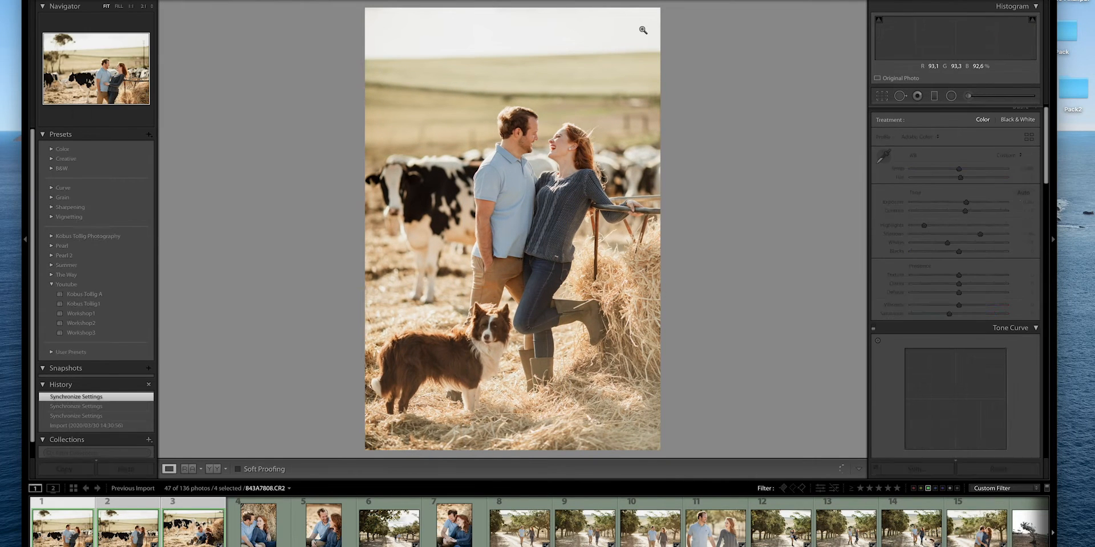
Step: Crop the photo of the couple embracing by the cows tighter, set its tint to +2, and label it red
left_click(881, 96)
left_click_drag(846, 8, 846, 39)
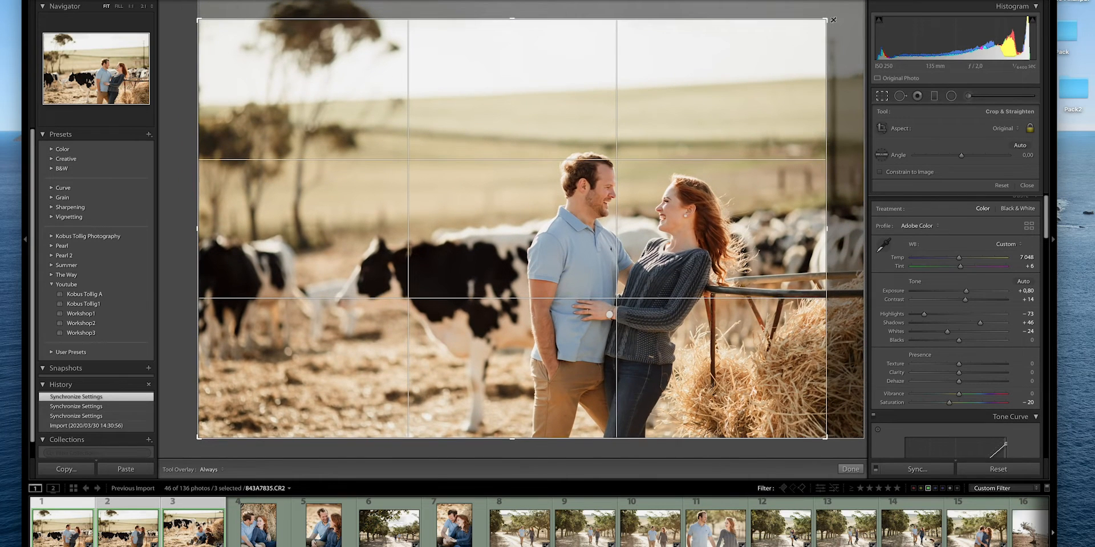
key("Return")
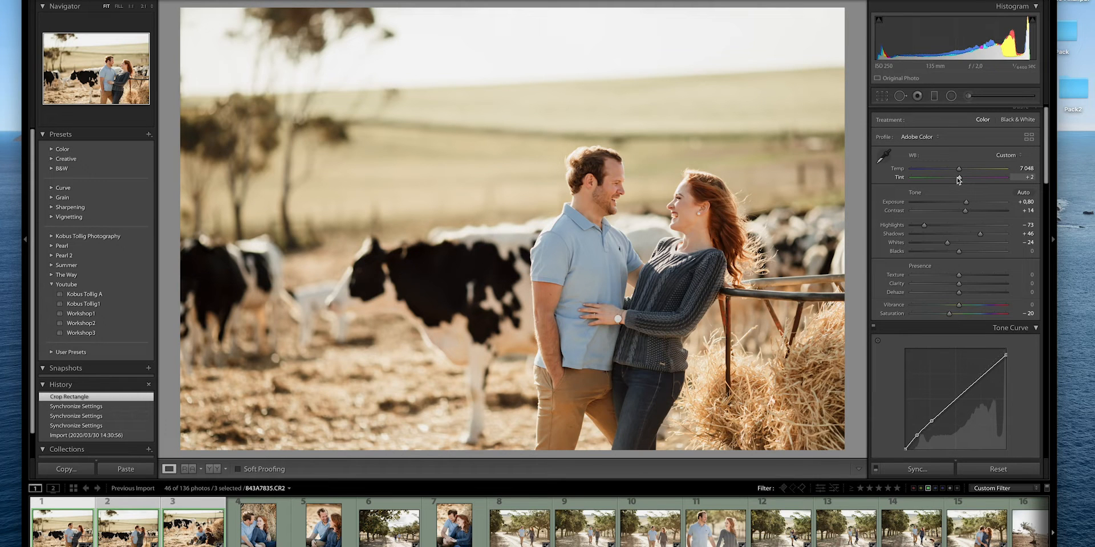
left_click_drag(959, 180, 959, 179)
key("6")
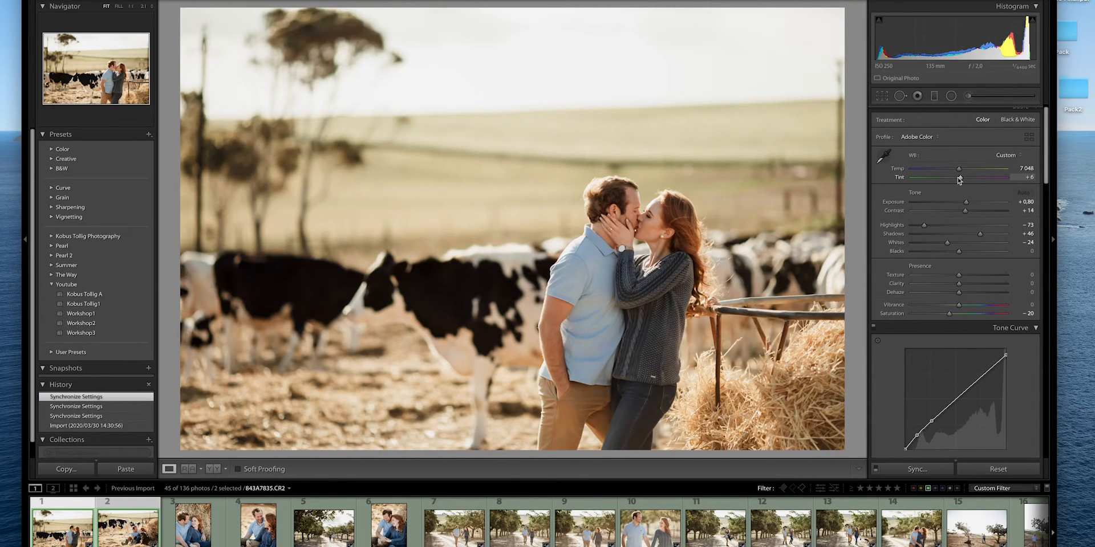
Step: Crop the kissing photo by the cows slightly tighter, set the seated couple-with-dog photo's tint to 0, and label both red
left_click(882, 96)
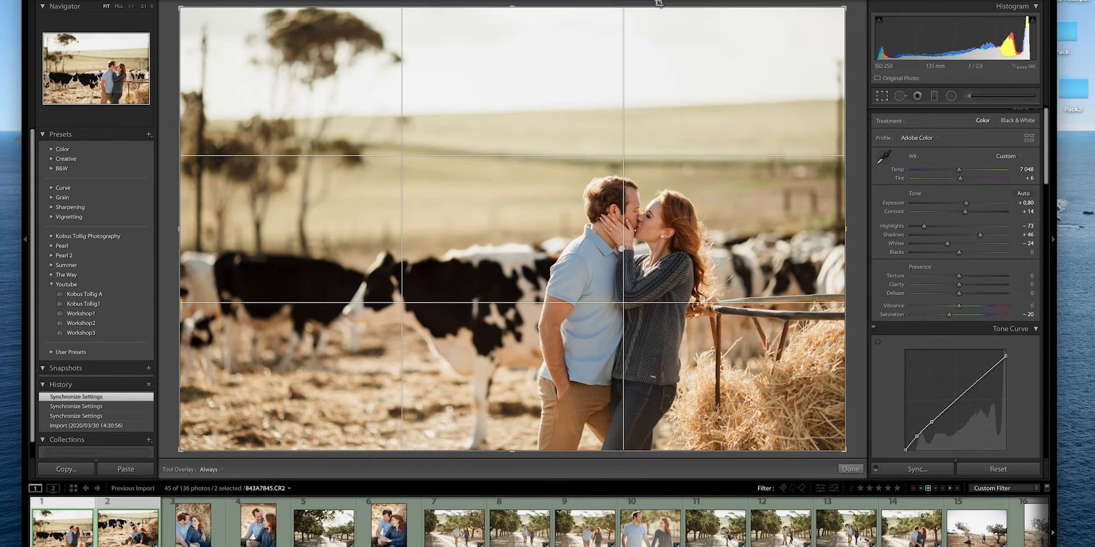
left_click_drag(643, 7, 642, 15)
key("Return")
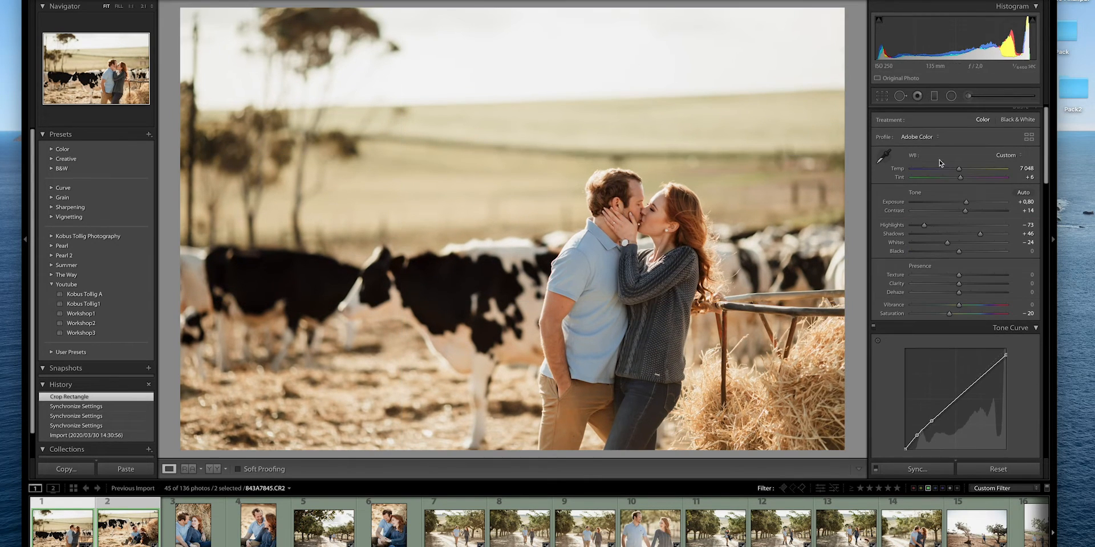
key("6")
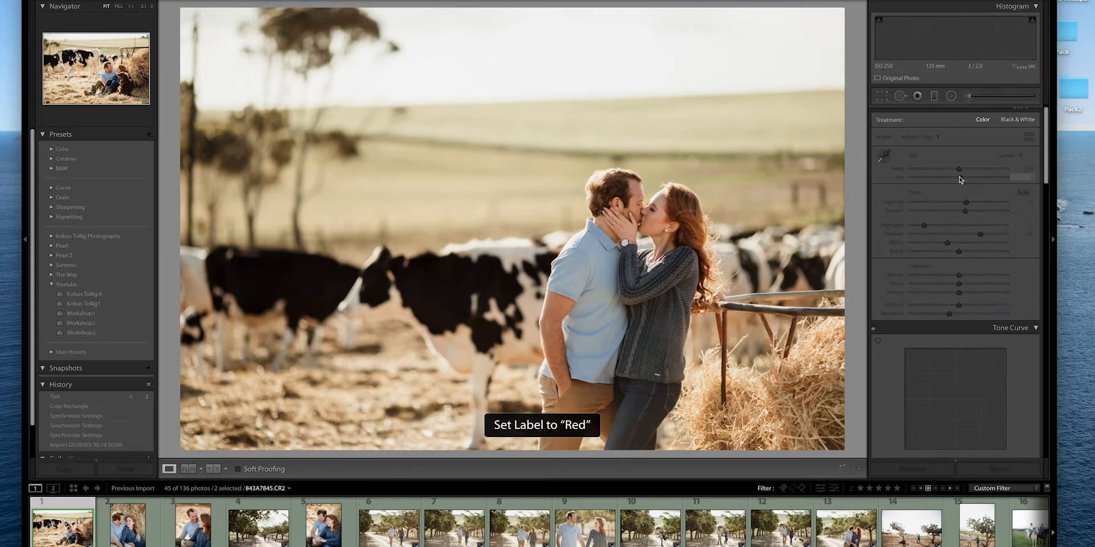
left_click(960, 179)
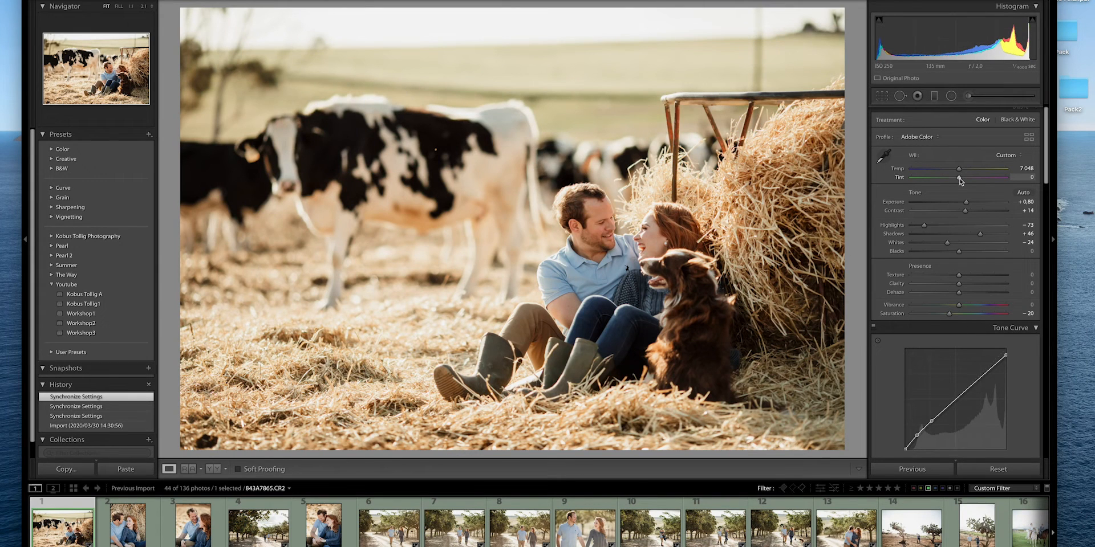
key("6")
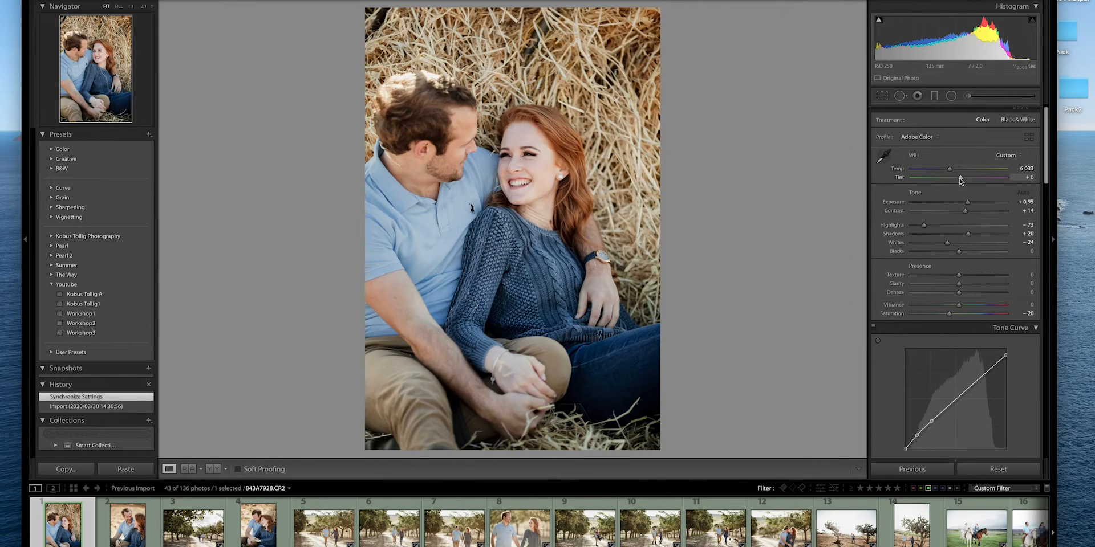
Step: Set the hay-bale portrait to temperature 7056 and exposure +0.70, synchronize to the other two seated hay portraits, and label it red
left_click(959, 169)
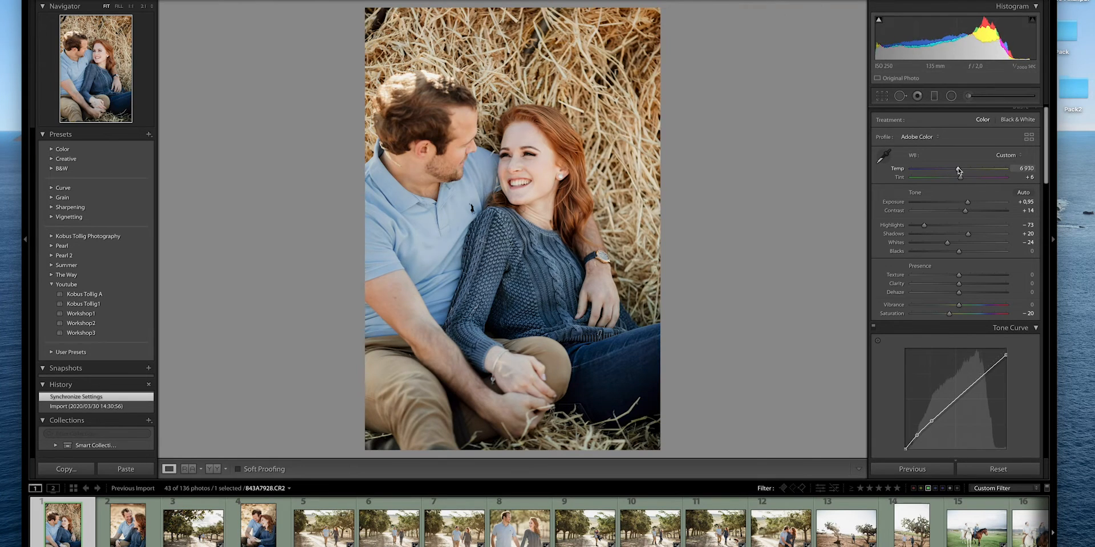
left_click_drag(966, 203, 966, 203)
left_click(128, 525, "super")
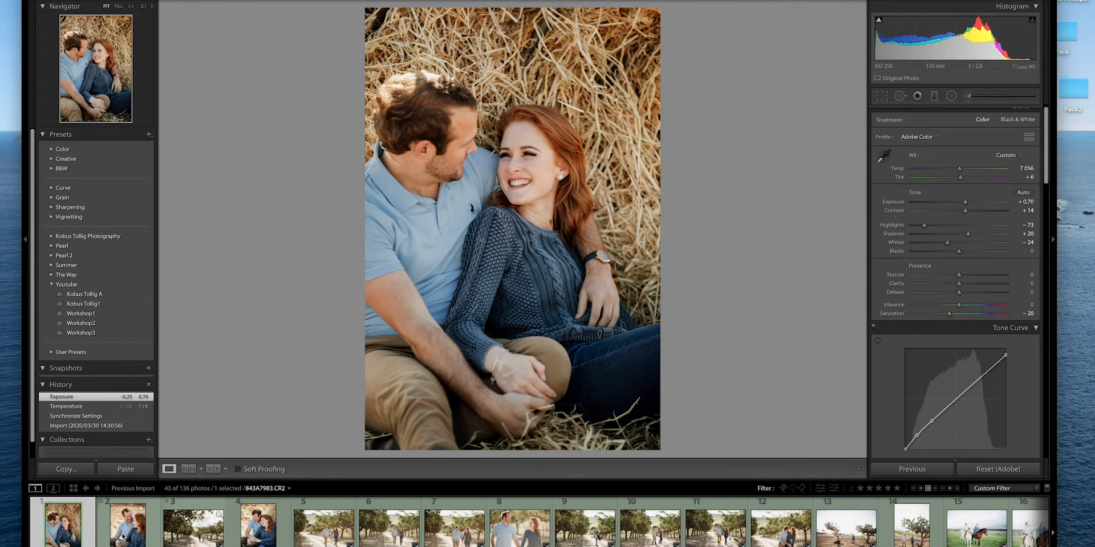
left_click(258, 525, "super")
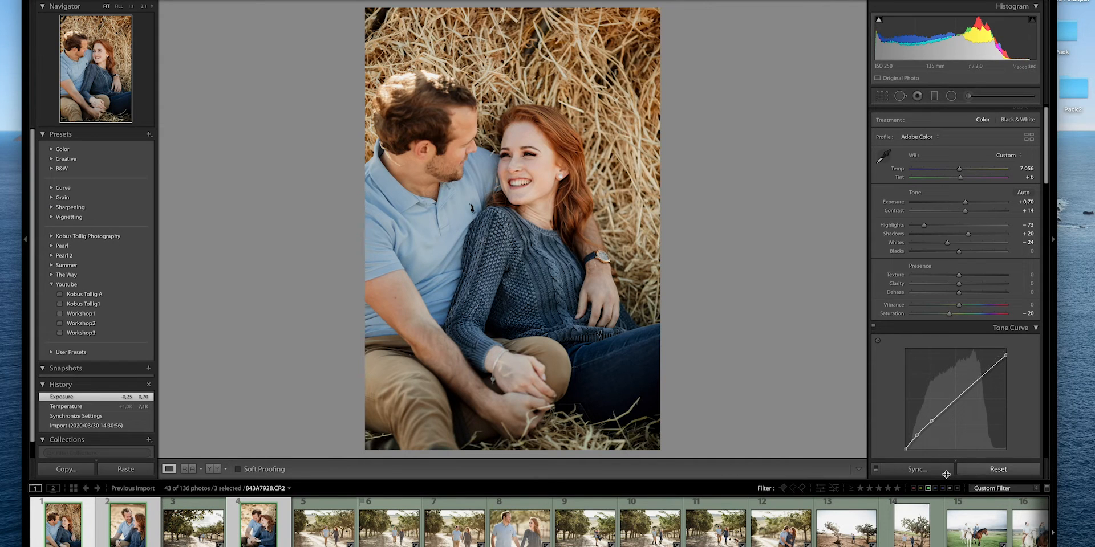
left_click(916, 469)
left_click(687, 273)
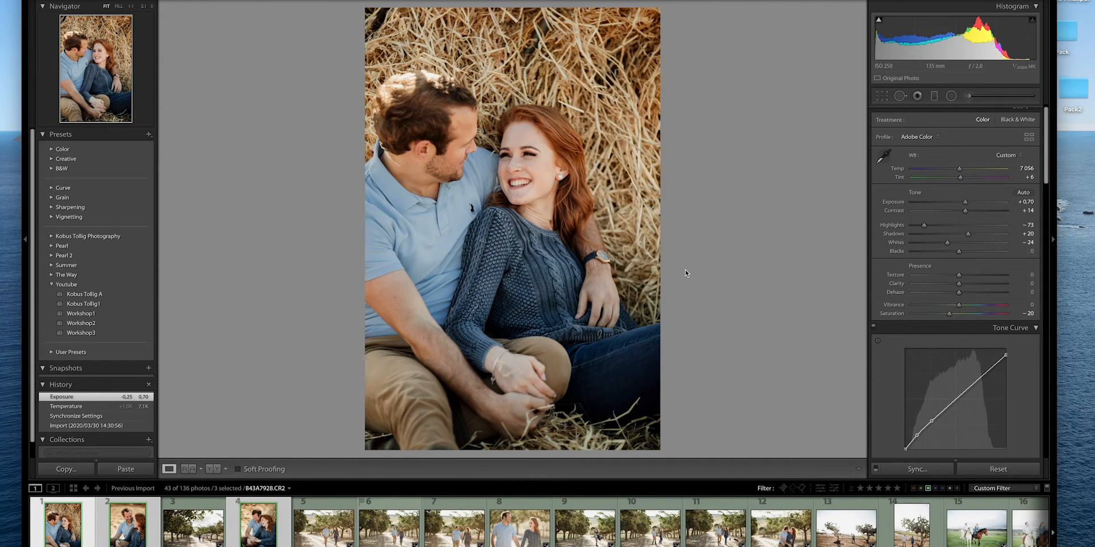
key("8")
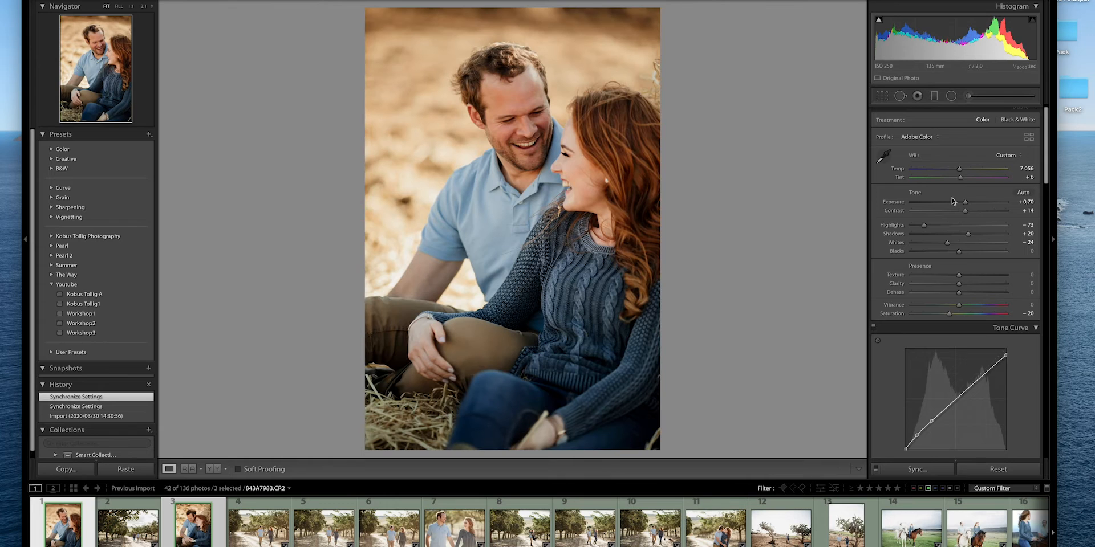
Step: Brighten the remaining two seated hay portraits, setting the last one's exposure to +0.80, and label both red
left_click_drag(965, 203, 967, 204)
key("8")
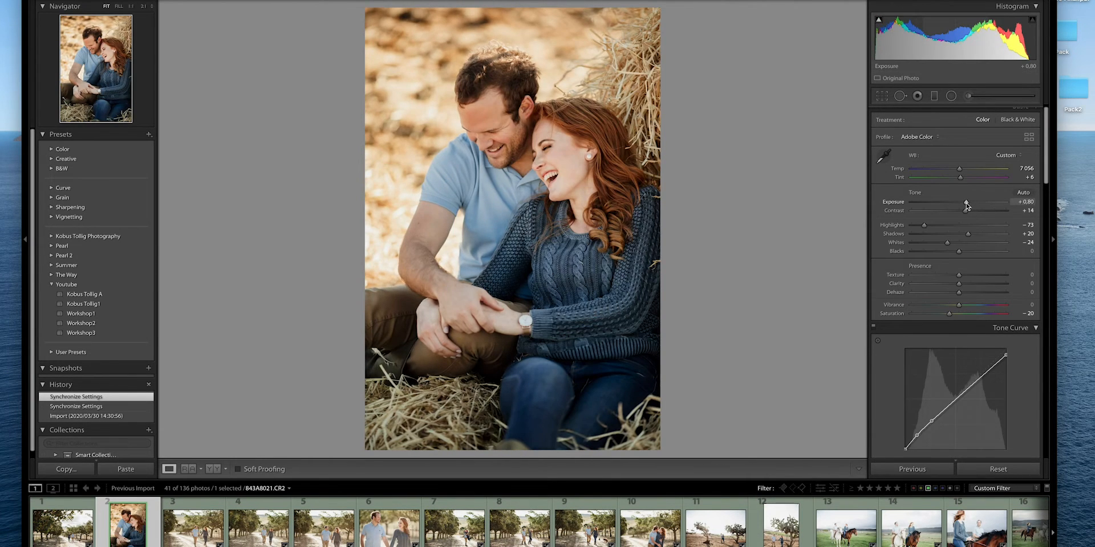
key("8")
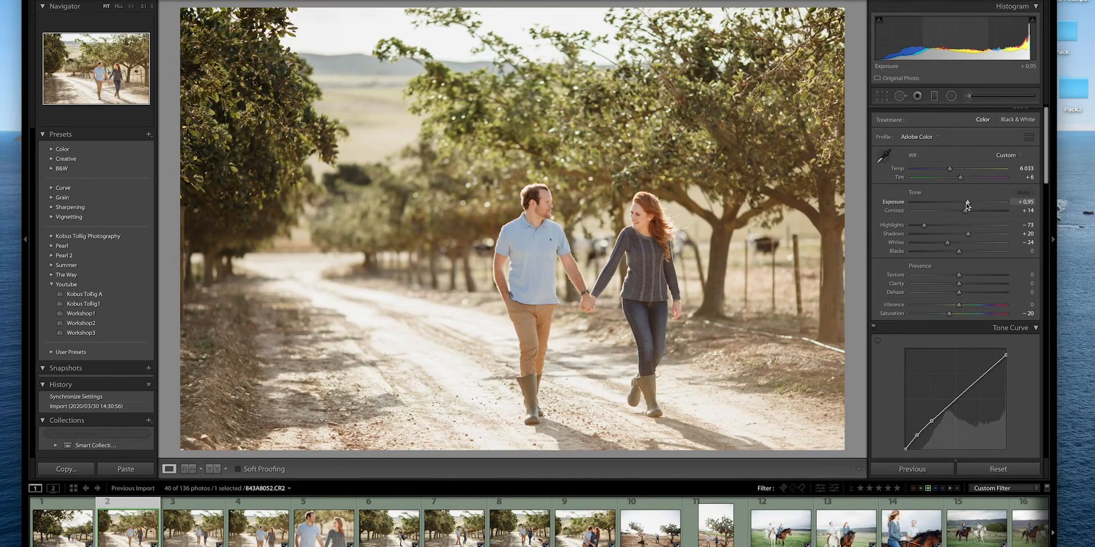
Step: Set the tree-lined road photo to temperature 6386, tint +3, exposure +0.55, contrast +31, shadows +39 and clarity +9
left_click_drag(968, 201, 963, 202)
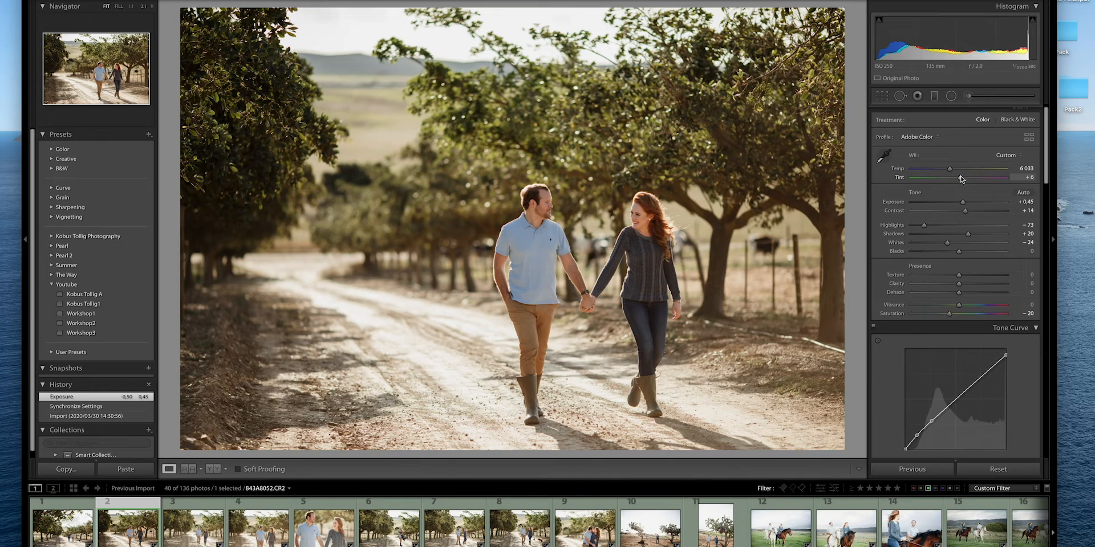
left_click_drag(960, 177, 952, 170)
mouse_move(963, 203)
left_mouse_down()
mouse_move(977, 236)
mouse_move(973, 212)
left_mouse_up()
left_click_drag(958, 284, 962, 287)
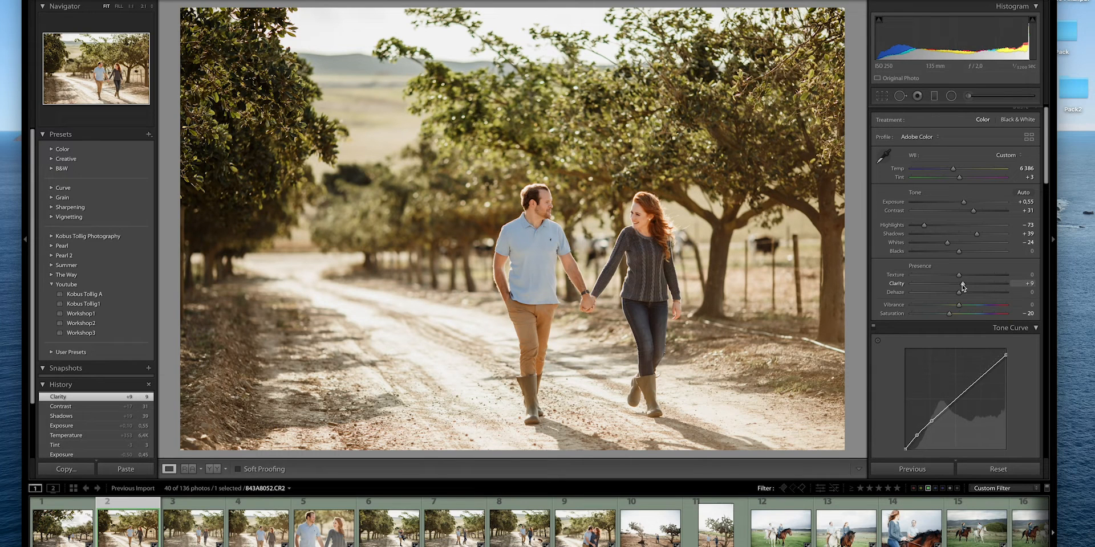
Step: Synchronize the road photo's settings to the following seven tree-lined road photos, and label the first three wide walking shots red
left_click(587, 527, "shift")
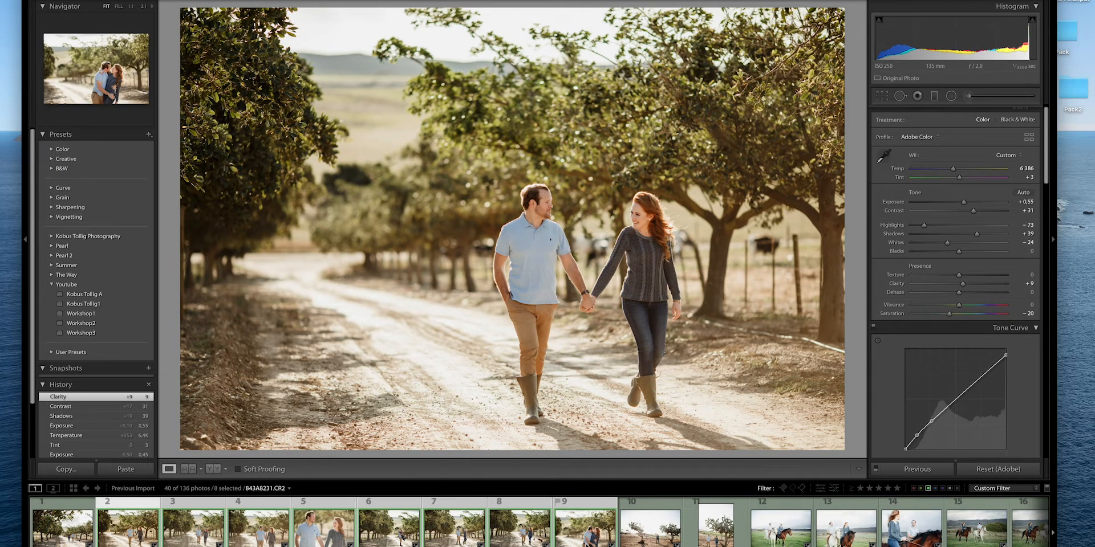
left_click(899, 473)
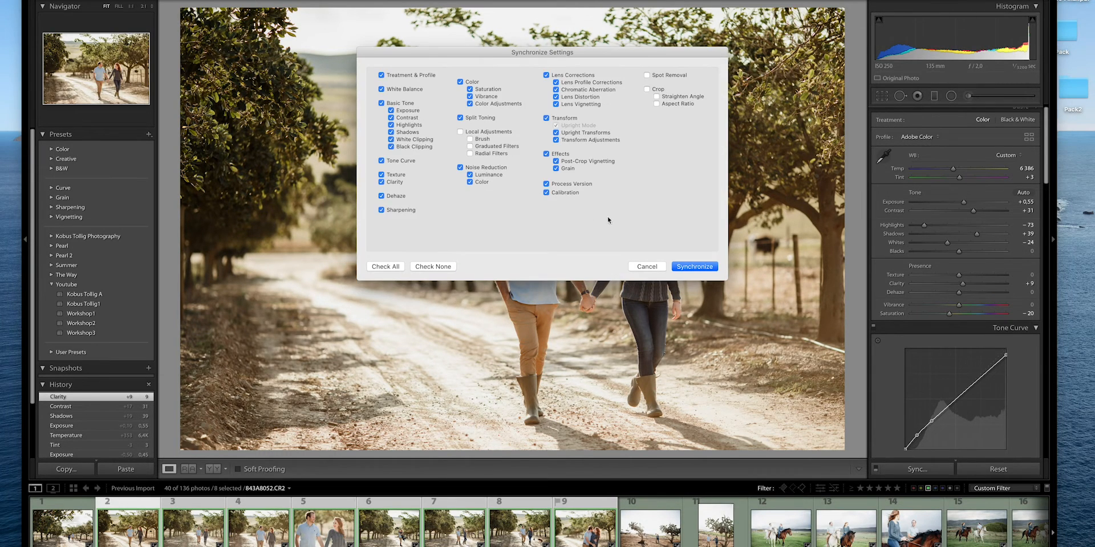
left_click(690, 268)
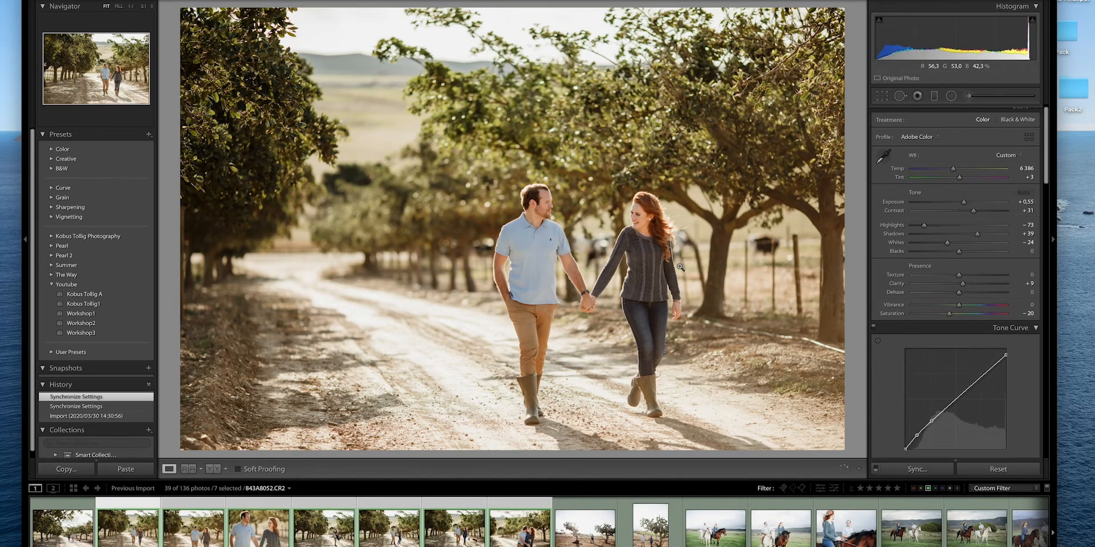
key("8")
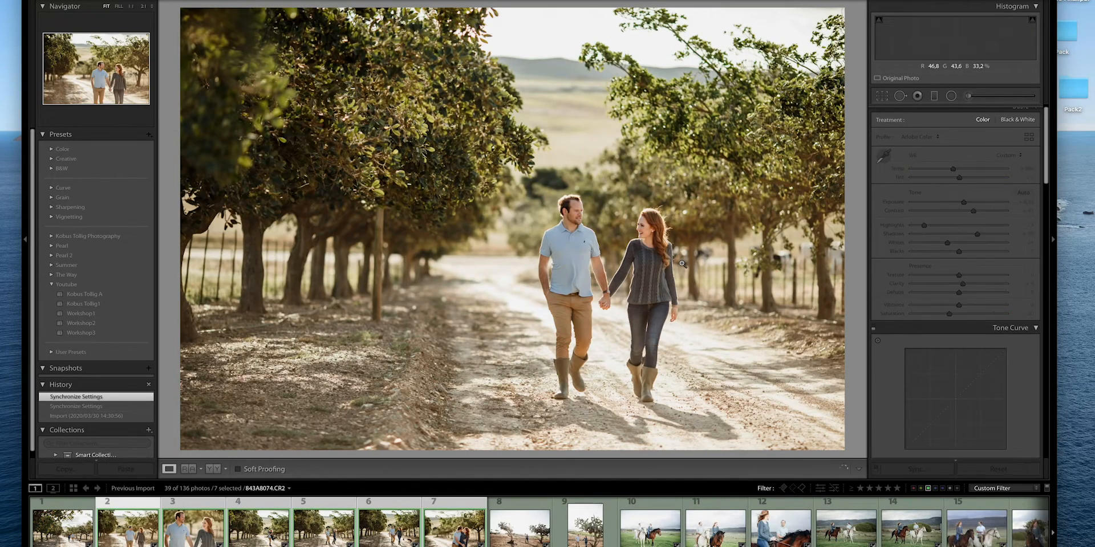
key("8")
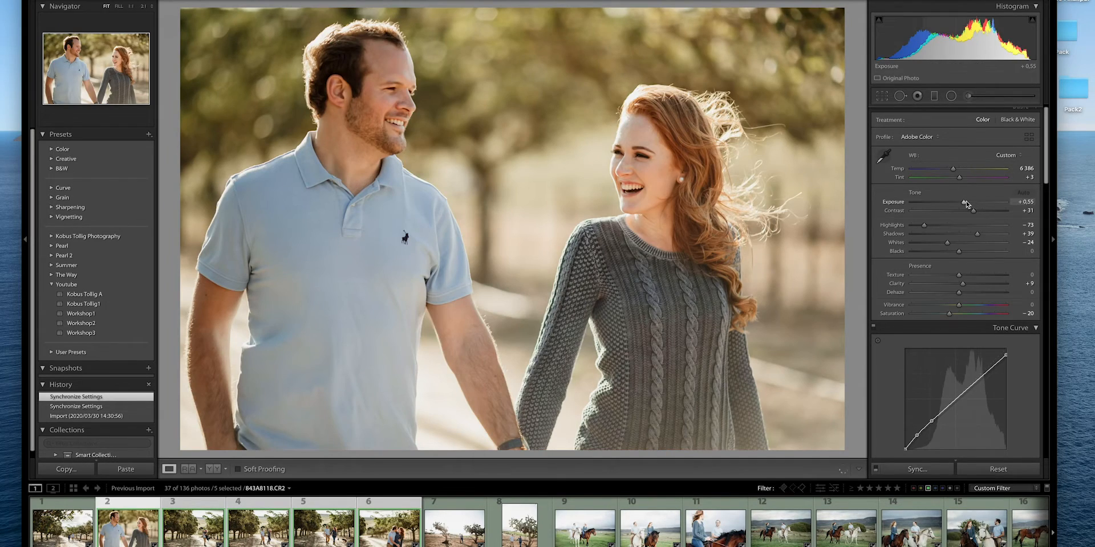
Step: Set the close-up walking portrait's exposure to +0.50 and the lifting photo's contrast to +20 and exposure to +0.60, labelling them red
left_click_drag(966, 201, 962, 203)
key("8")
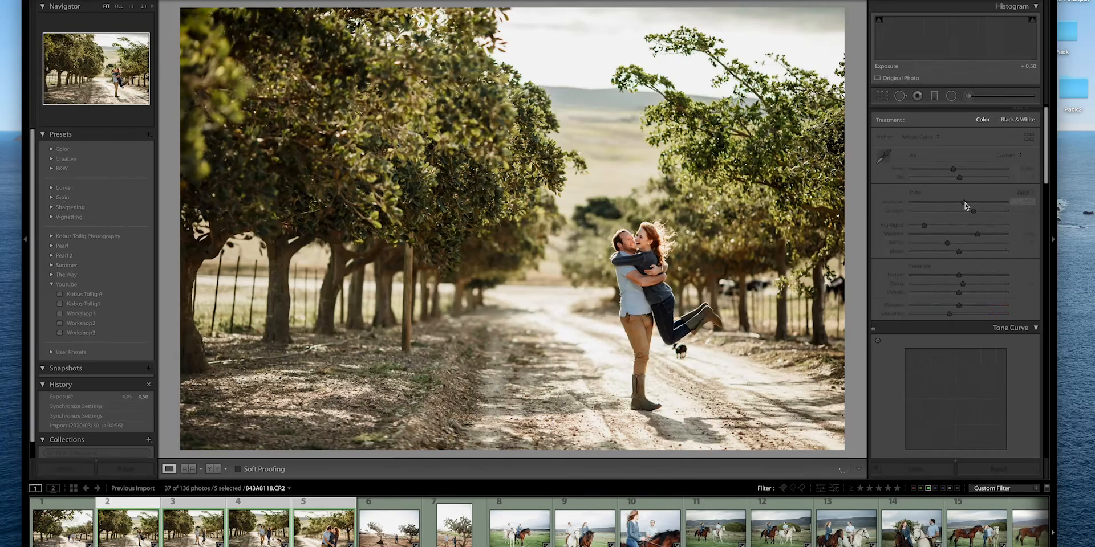
left_click_drag(973, 211, 968, 212)
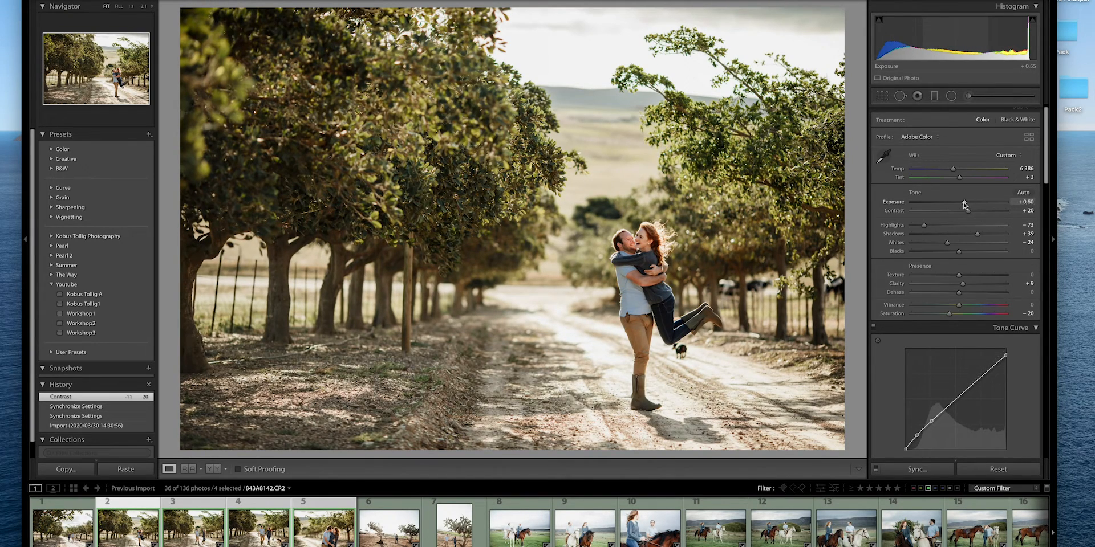
key("6")
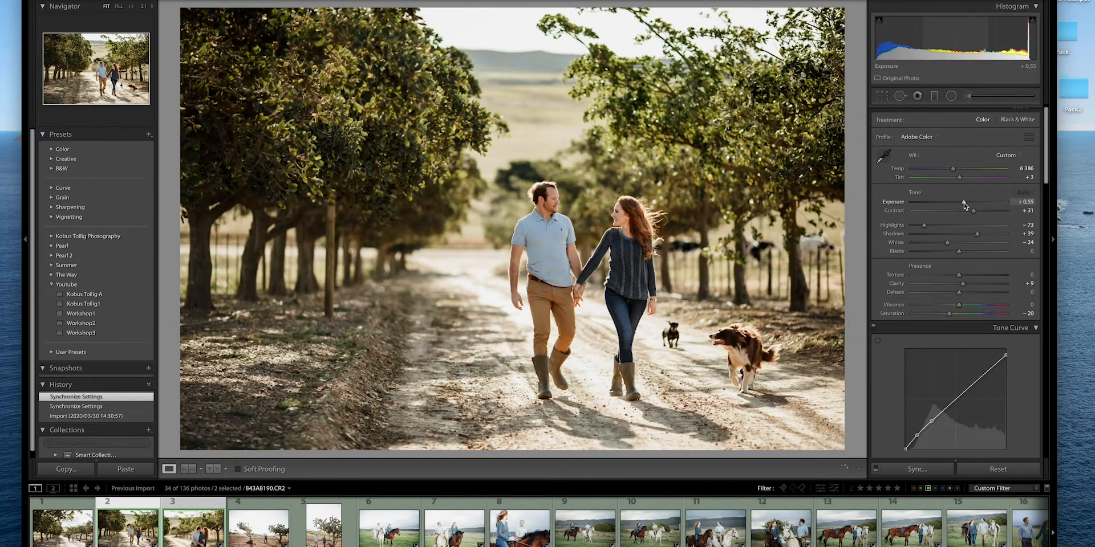
Step: Set exposure to +0.65 on the walk with the dogs, label it red, and set the embracing road portrait's exposure to +0.60
left_click_drag(964, 203, 966, 203)
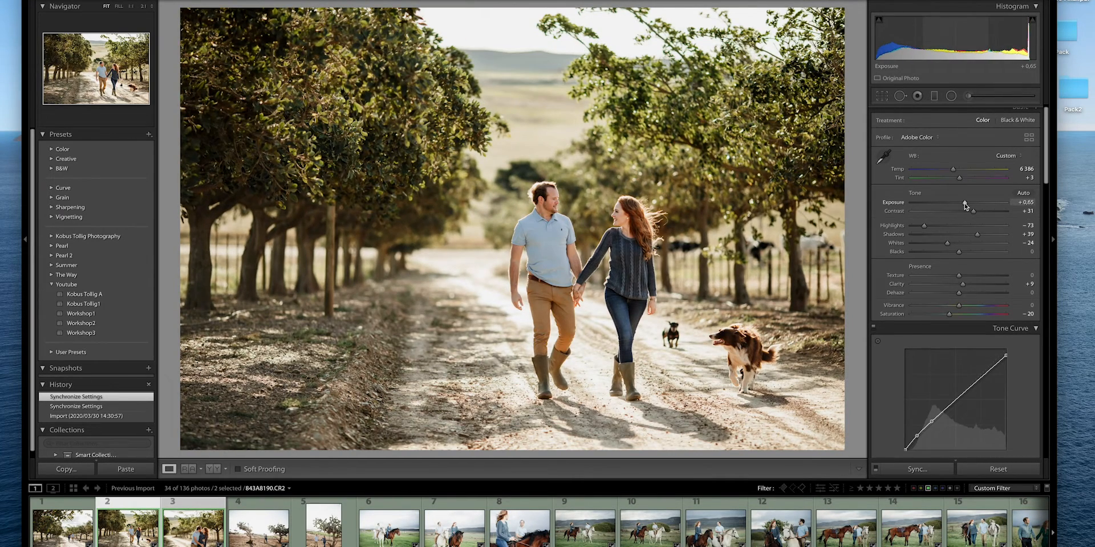
key("6")
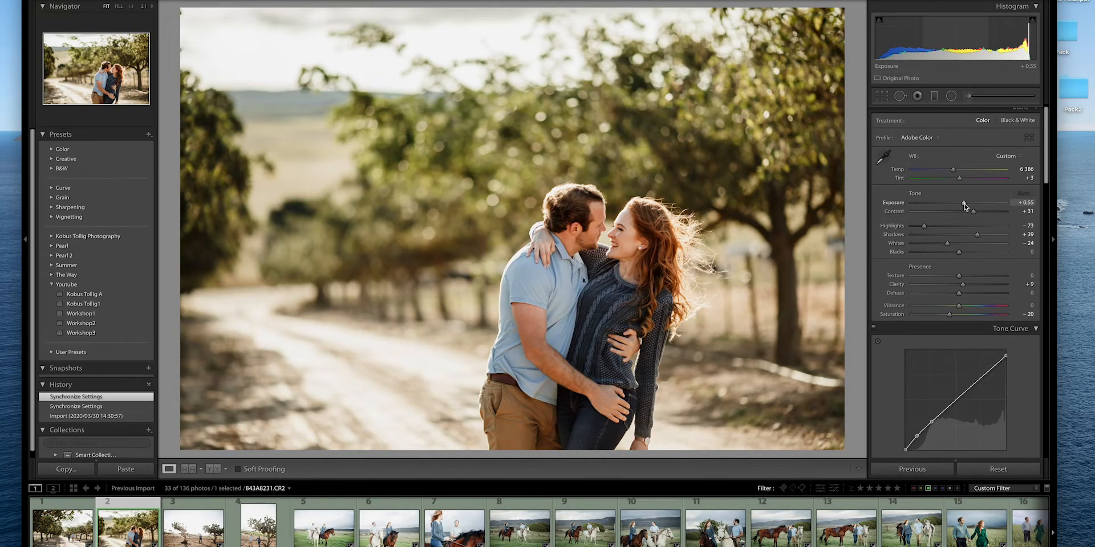
left_click_drag(963, 204, 964, 204)
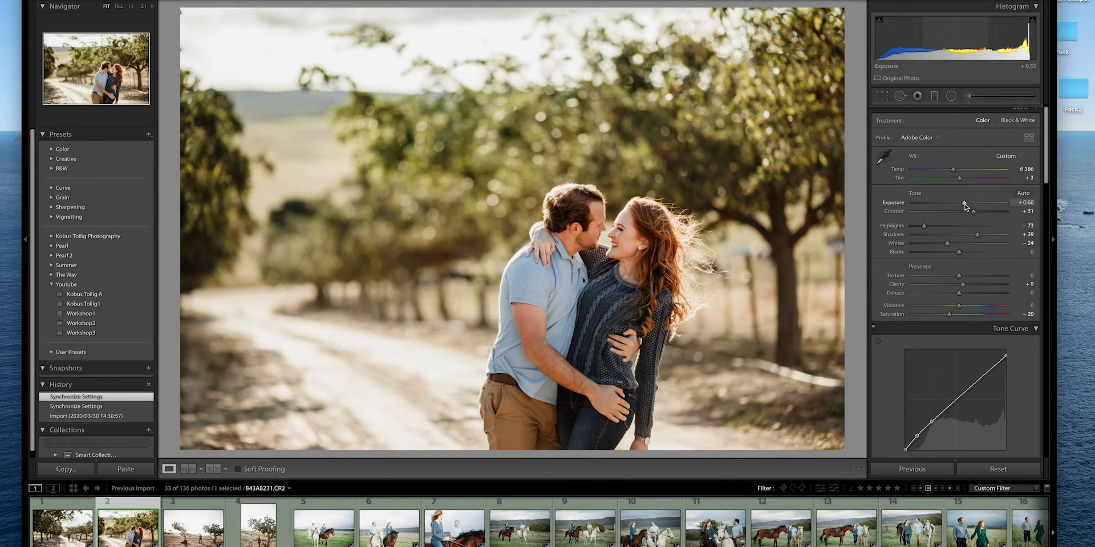
Step: Heal the spot beside the woman's jaw in the embracing road portrait with Spot Removal, and label the photo red
left_click(631, 254)
key("q")
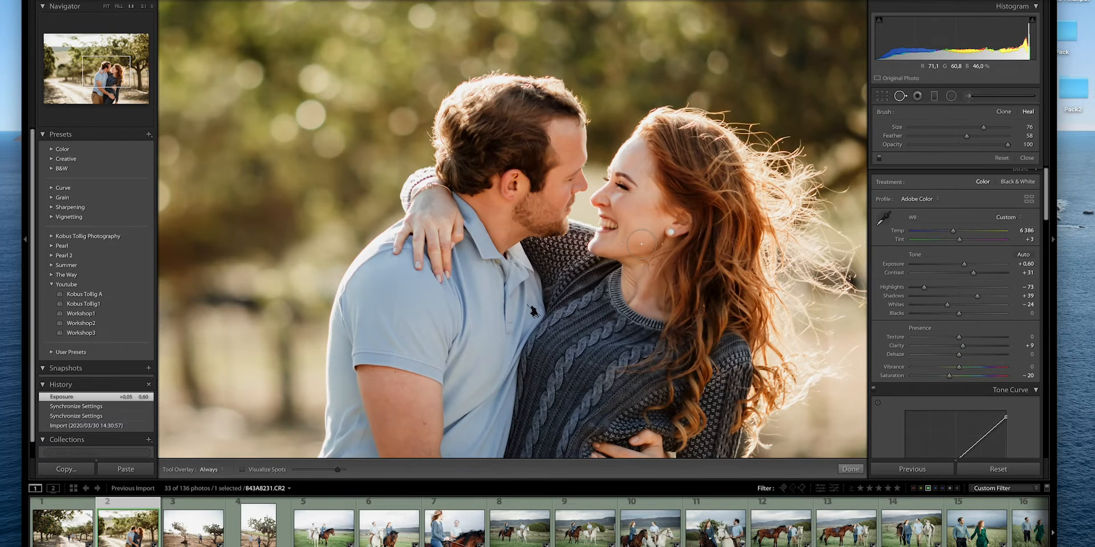
scroll(641, 244, "down", 4)
left_click_drag(634, 244, 640, 244)
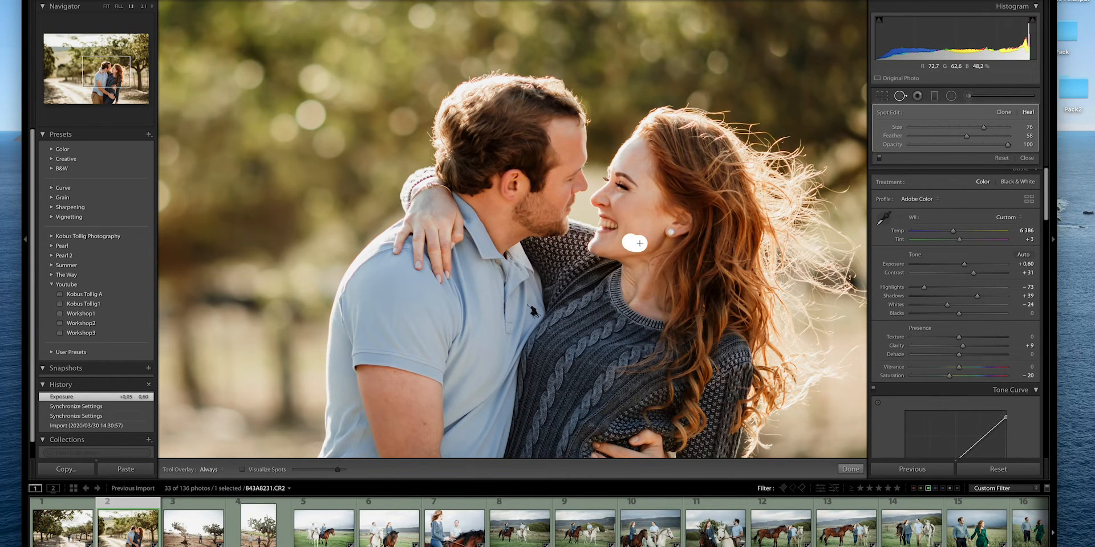
key("q")
left_click(735, 216)
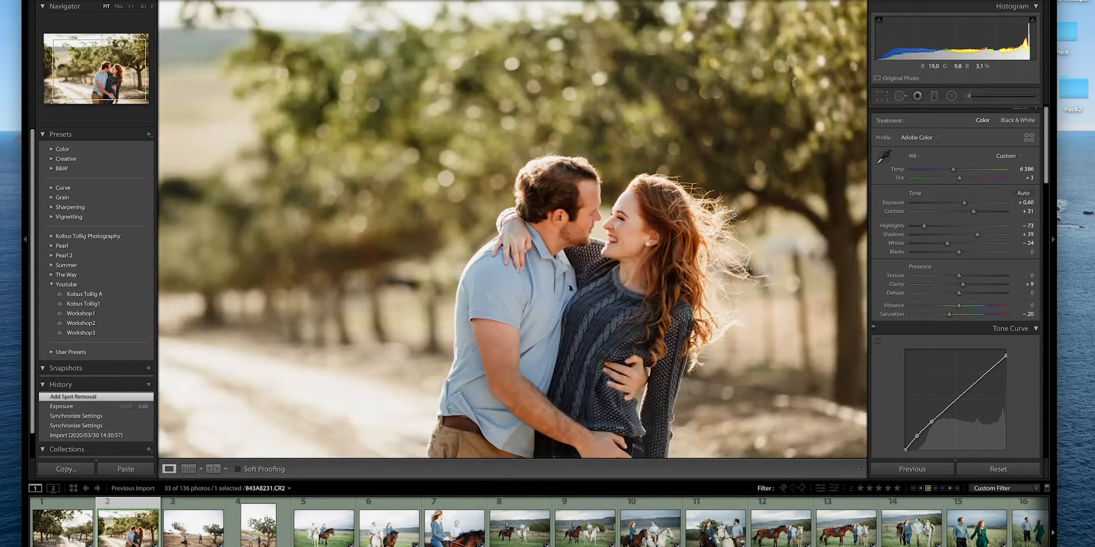
key("8")
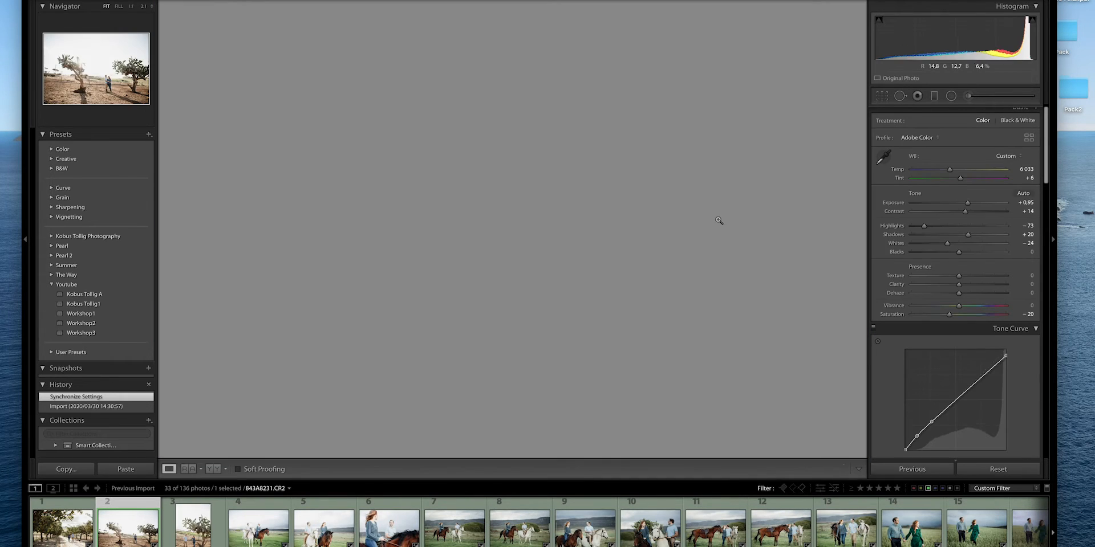
Step: Set the tree-lined road photo's temperature to 6812, tint to +12 and exposure to +0.80, and label it red
left_click(69, 535)
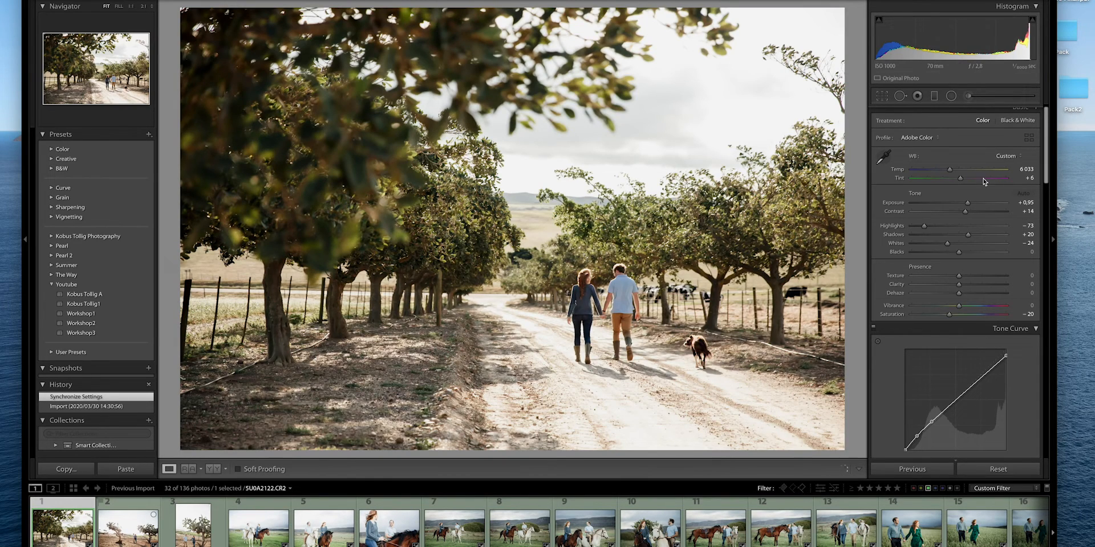
left_click_drag(950, 170, 966, 205)
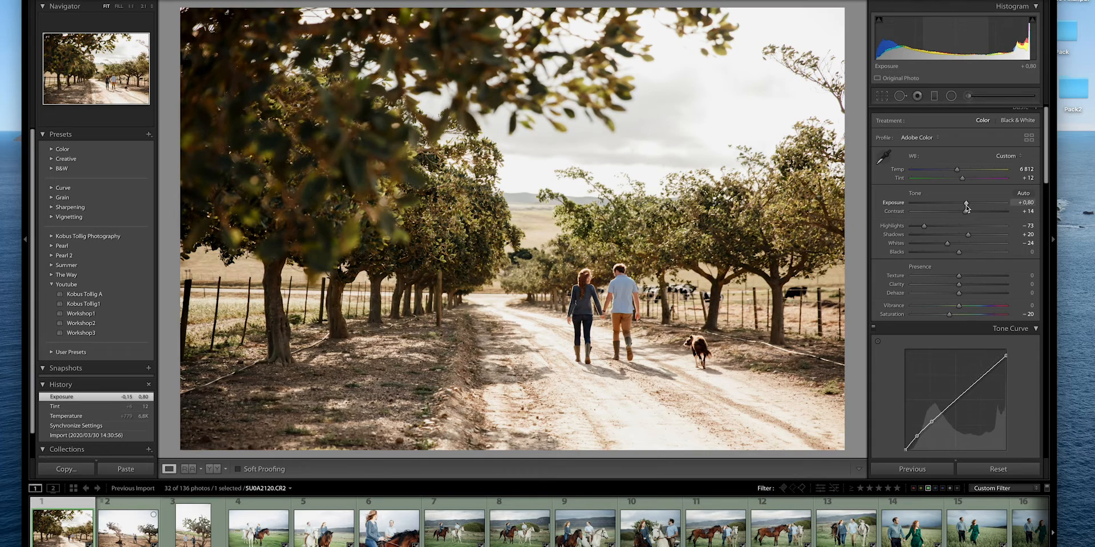
key("6")
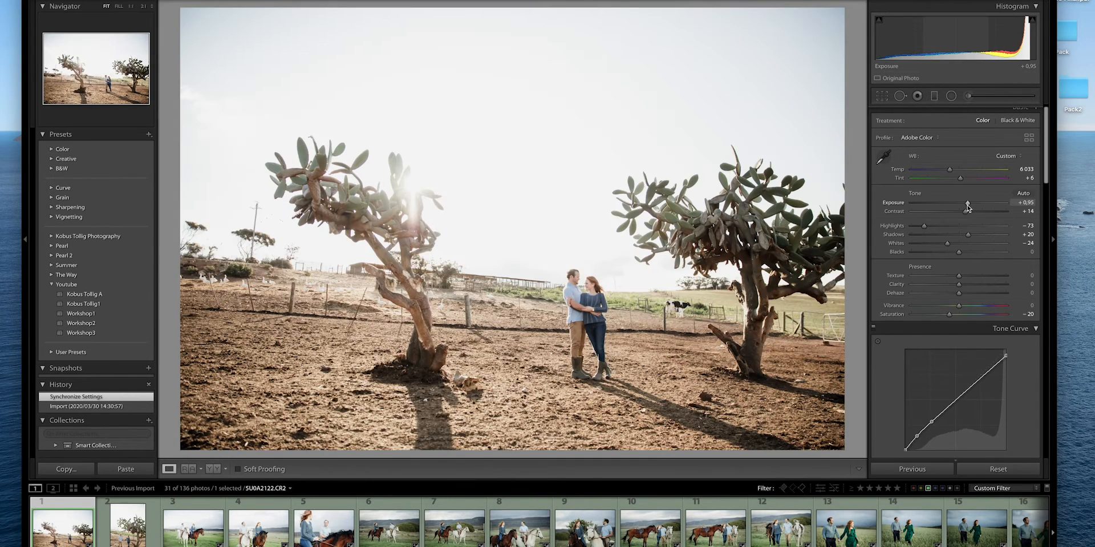
Step: Set the wide cactus-tree photo's exposure to +0.60, temperature to 7355 and contrast to +37
left_click_drag(967, 205, 963, 209)
left_click(963, 169)
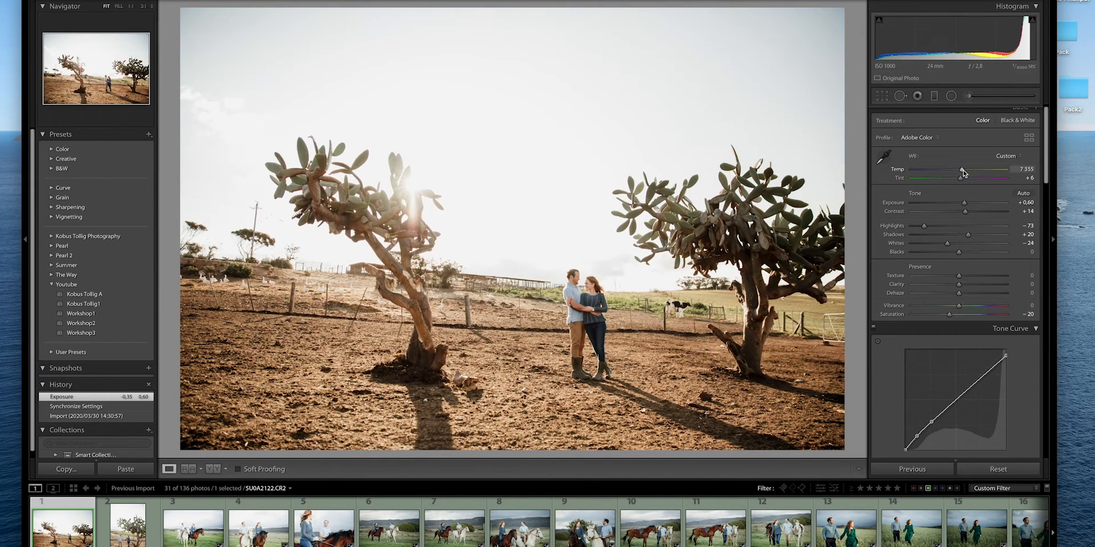
left_click_drag(963, 170, 963, 170)
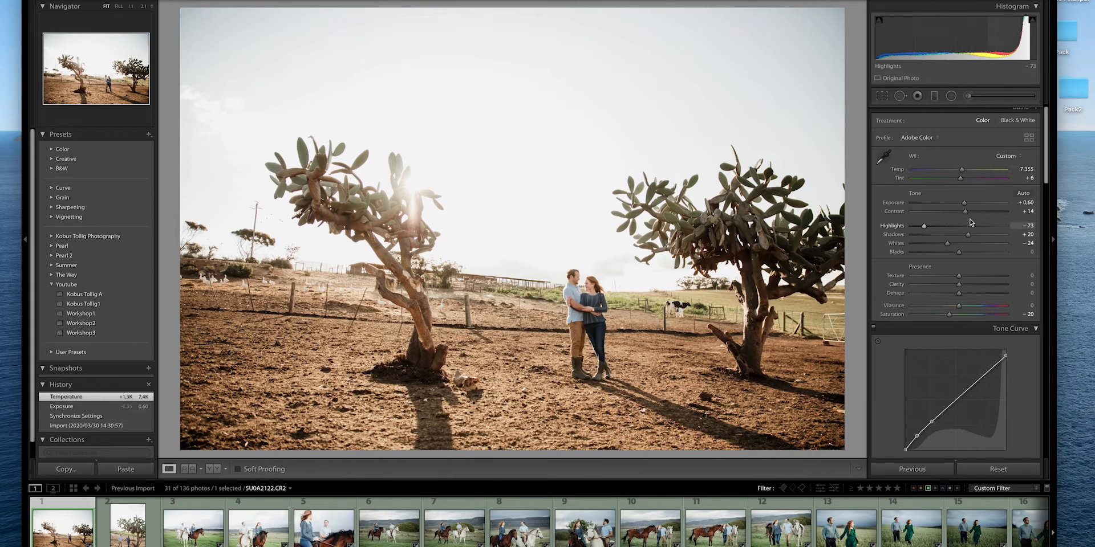
left_click_drag(966, 212, 976, 212)
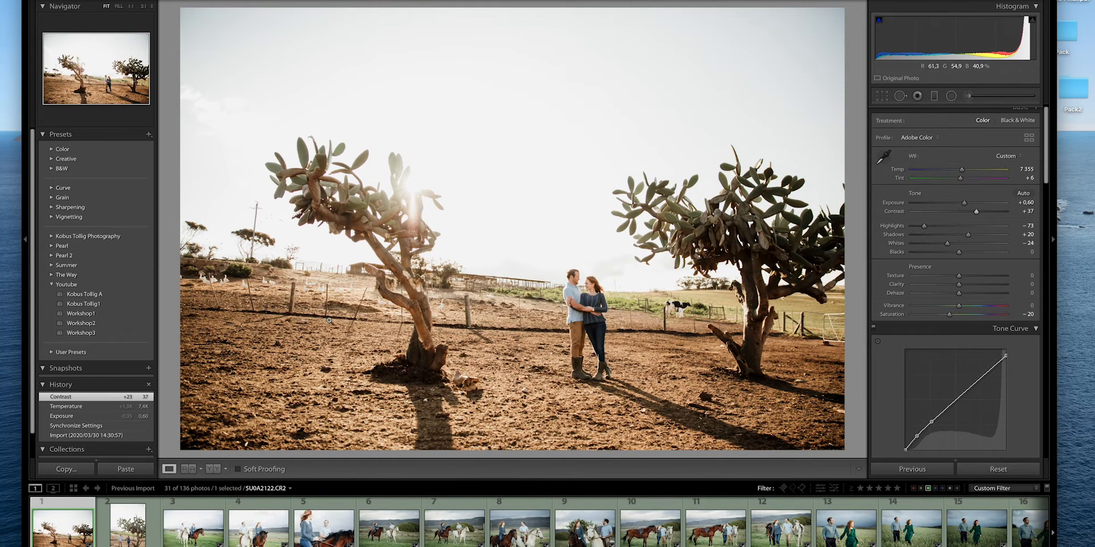
Step: Synchronize the wide cactus-tree photo's settings to the neighbouring vertical cactus photo, and label both photos red
left_click(149, 541, "super")
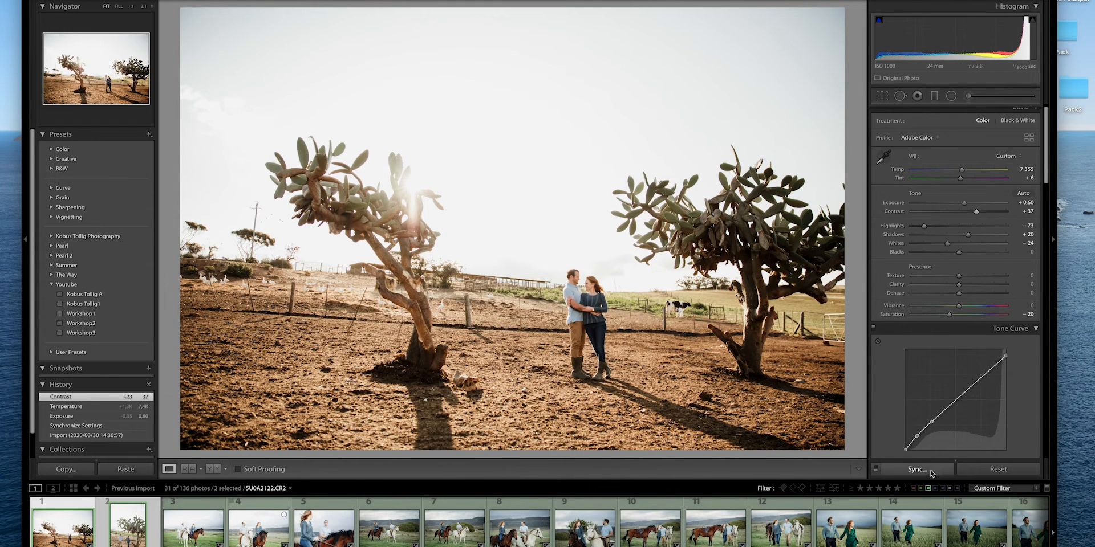
left_click(917, 469)
left_click(710, 267)
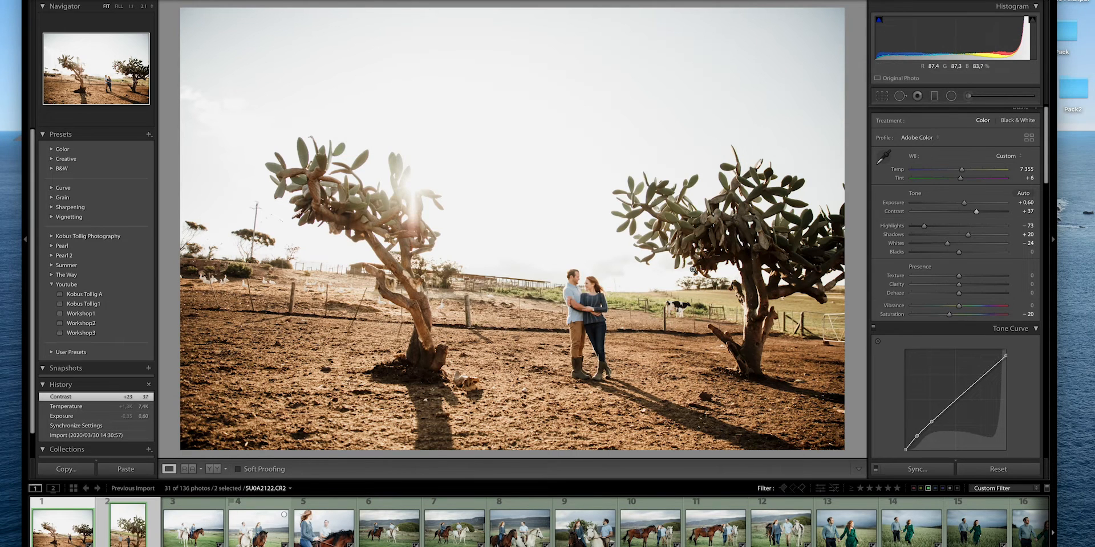
key("8")
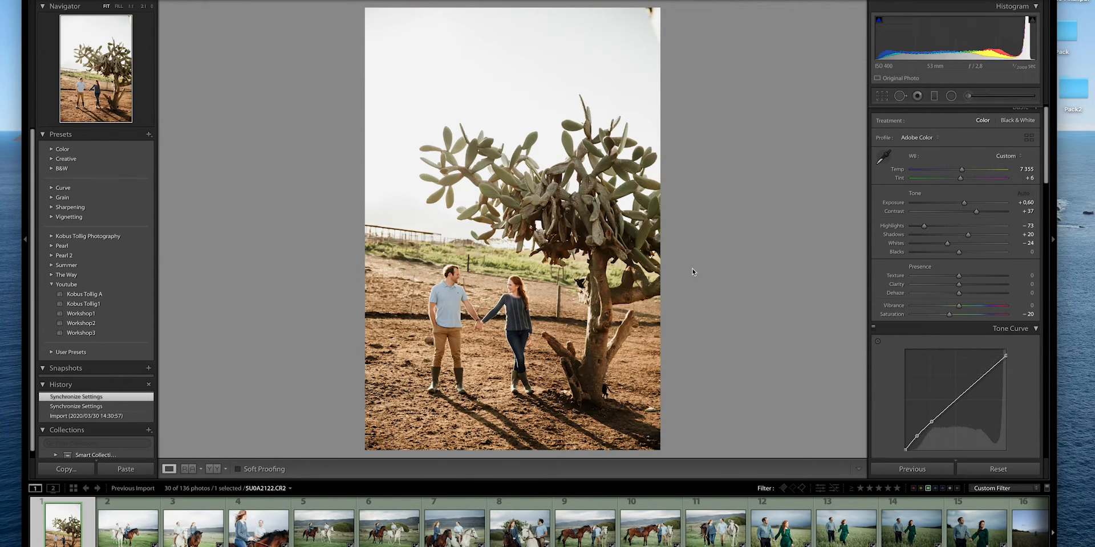
key("8")
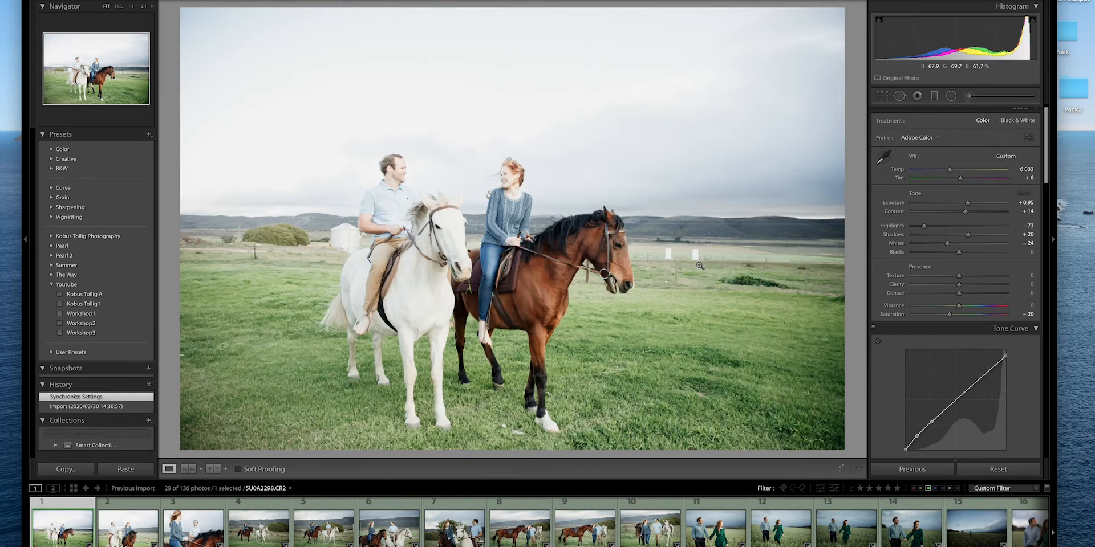
Step: Reset all adjustments on the wide photo of the couple on horseback, and apply the first preset in the Youtube group
left_click_drag(967, 202, 957, 204)
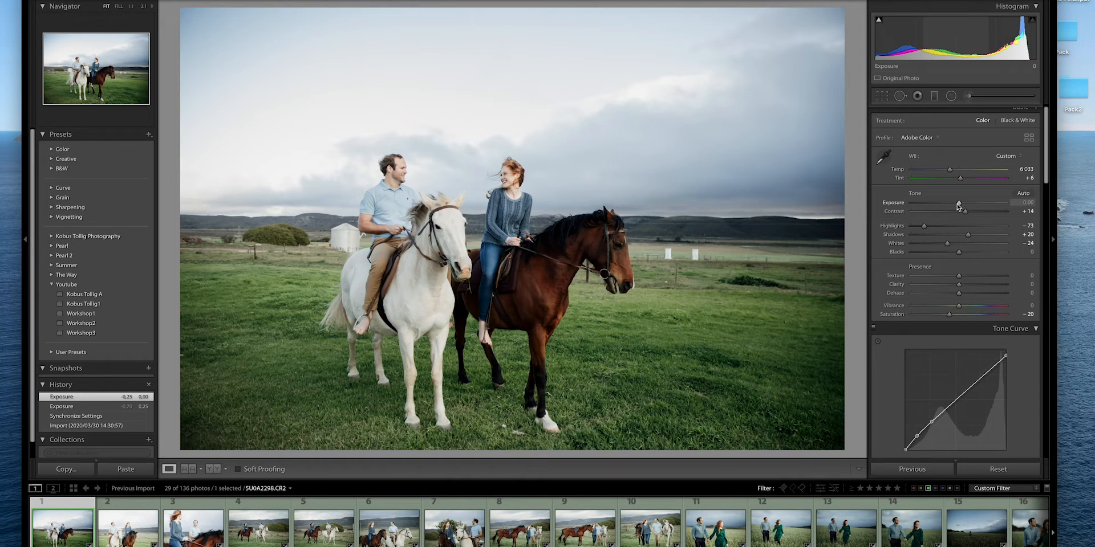
left_click_drag(959, 203, 955, 204)
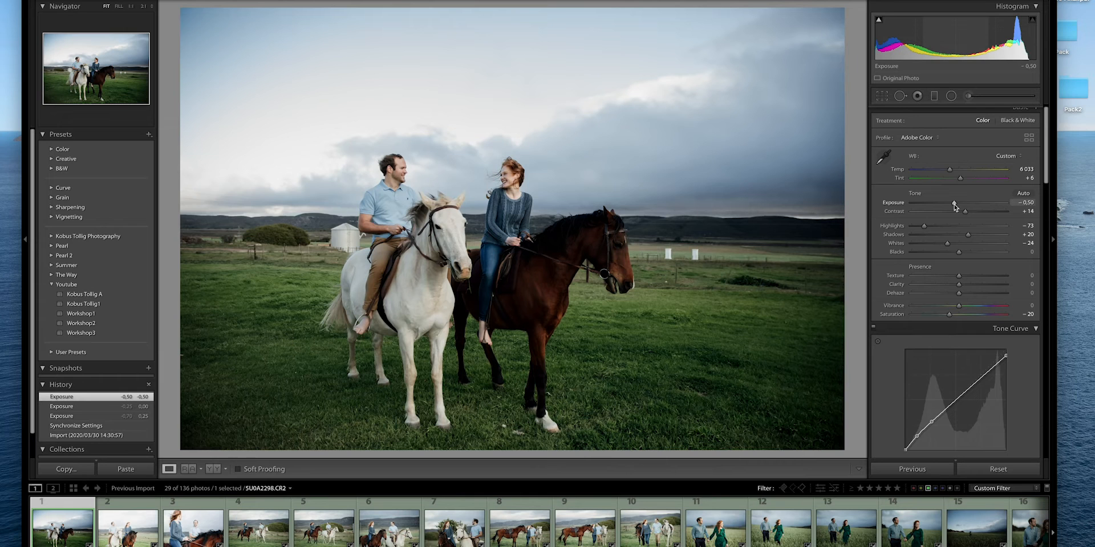
left_click(1003, 469)
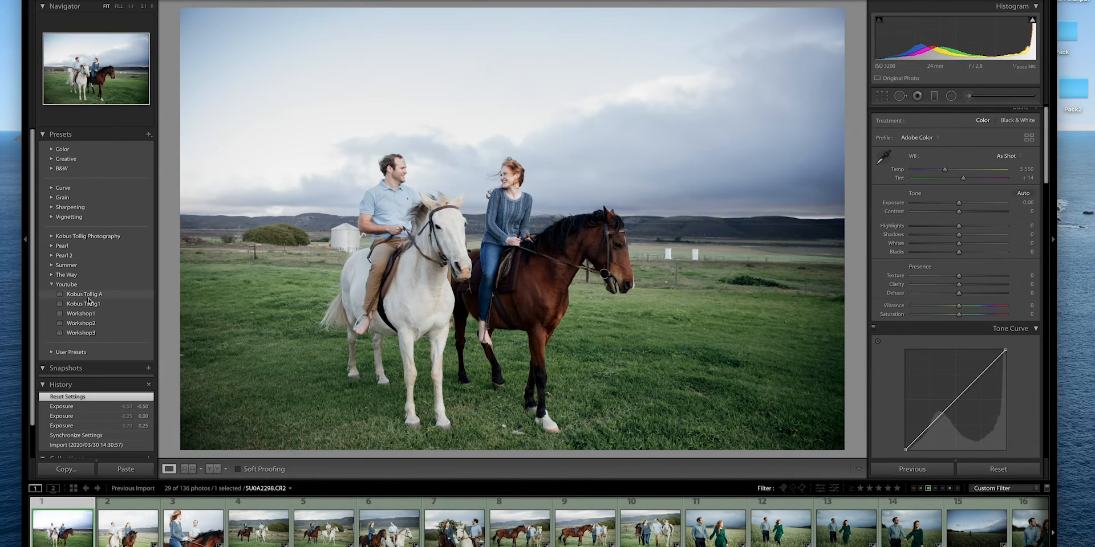
left_click(94, 294)
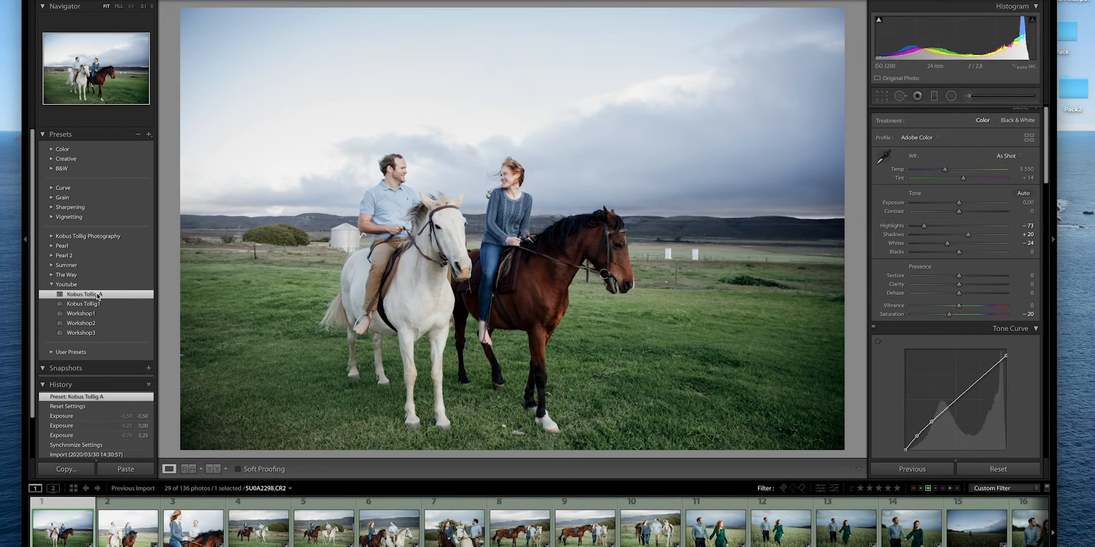
Step: Set the wide horseback photo's exposure to -0.60, temperature to 8874, tint to +19 and shadows to +44
left_click_drag(960, 204, 957, 204)
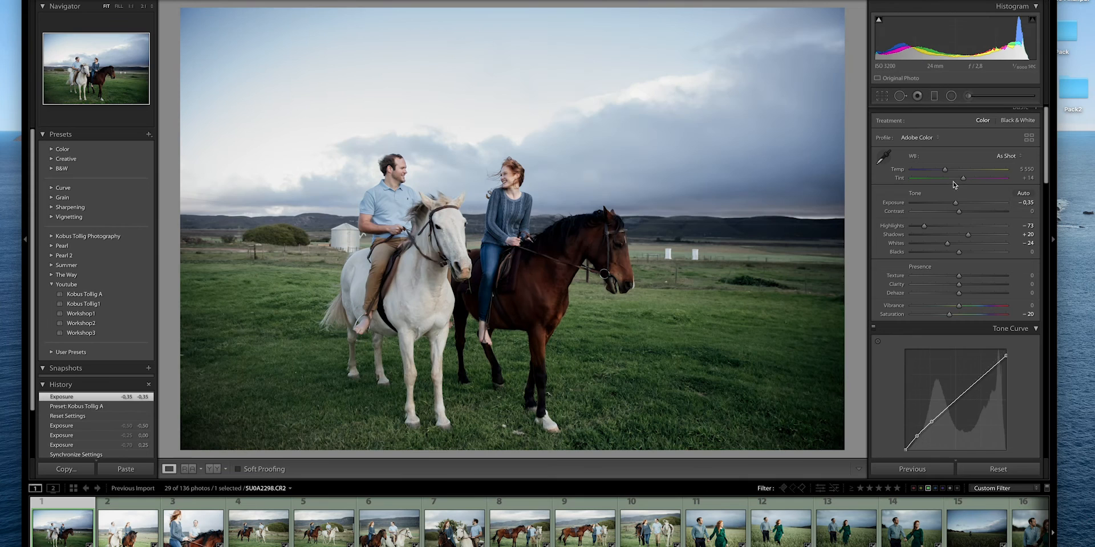
left_click(971, 169)
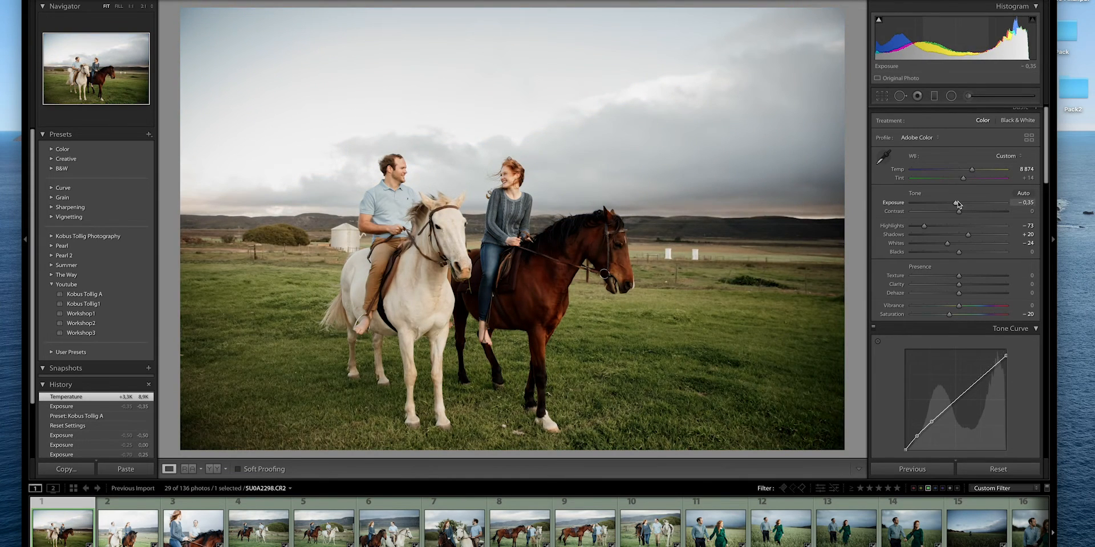
left_click_drag(957, 203, 954, 203)
left_click_drag(972, 235, 980, 235)
left_click_drag(952, 201, 965, 180)
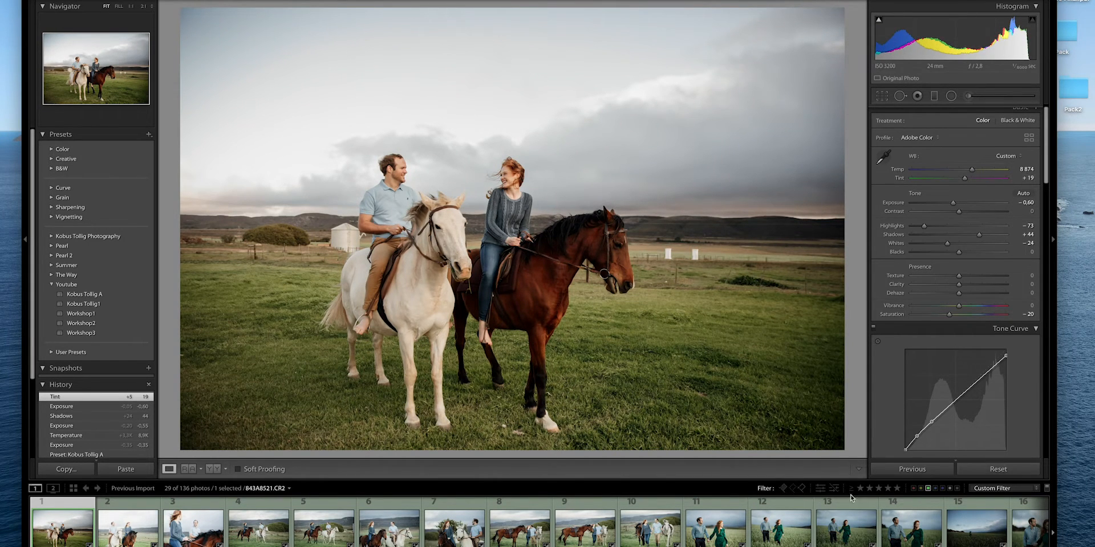
Step: Synchronize the wide horseback photo's settings to the following nine horse photos, and label the wide photo red
left_click(650, 527, "shift")
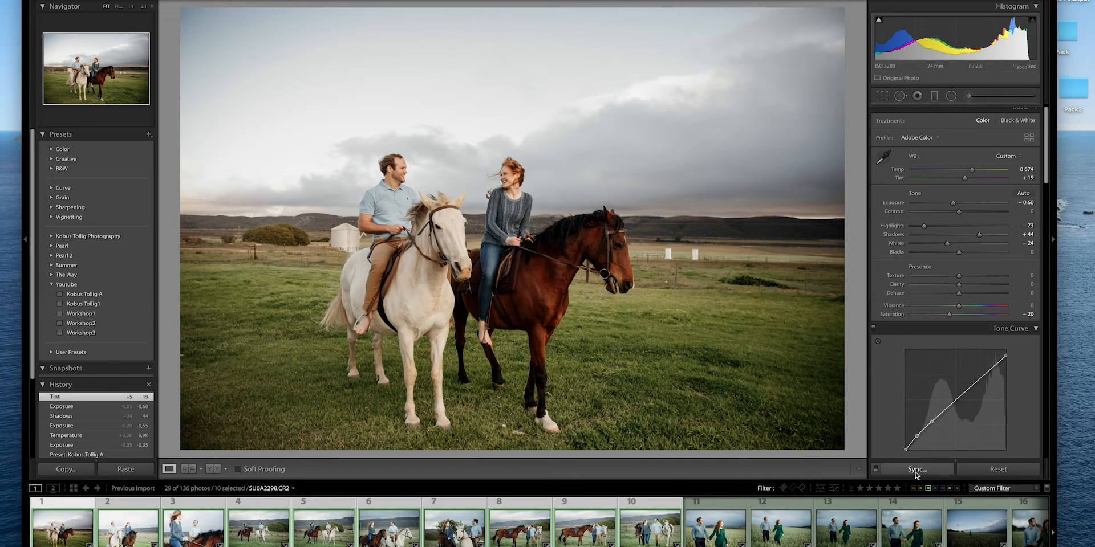
left_click(917, 469)
left_click(695, 267)
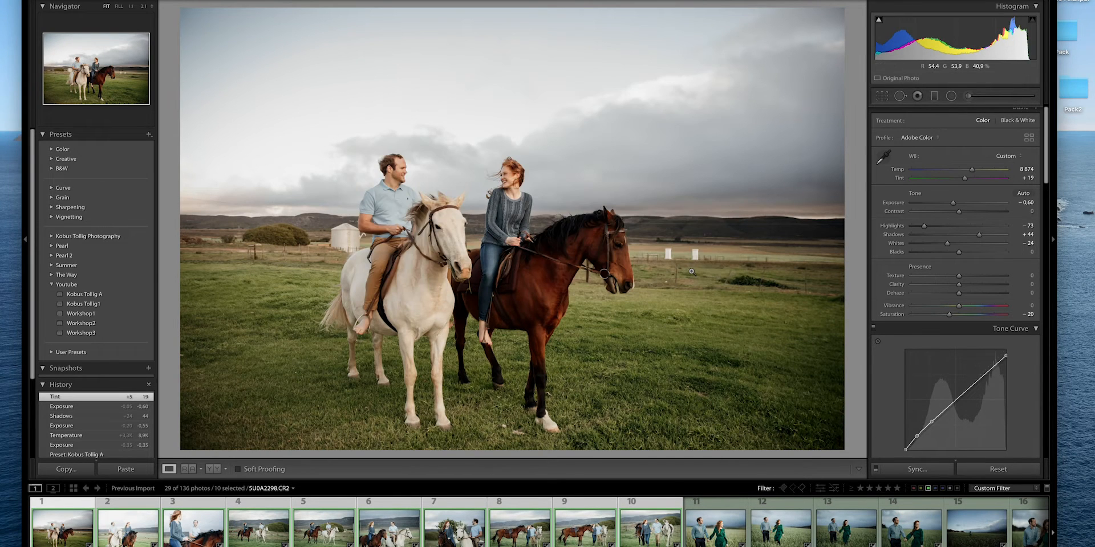
key("8")
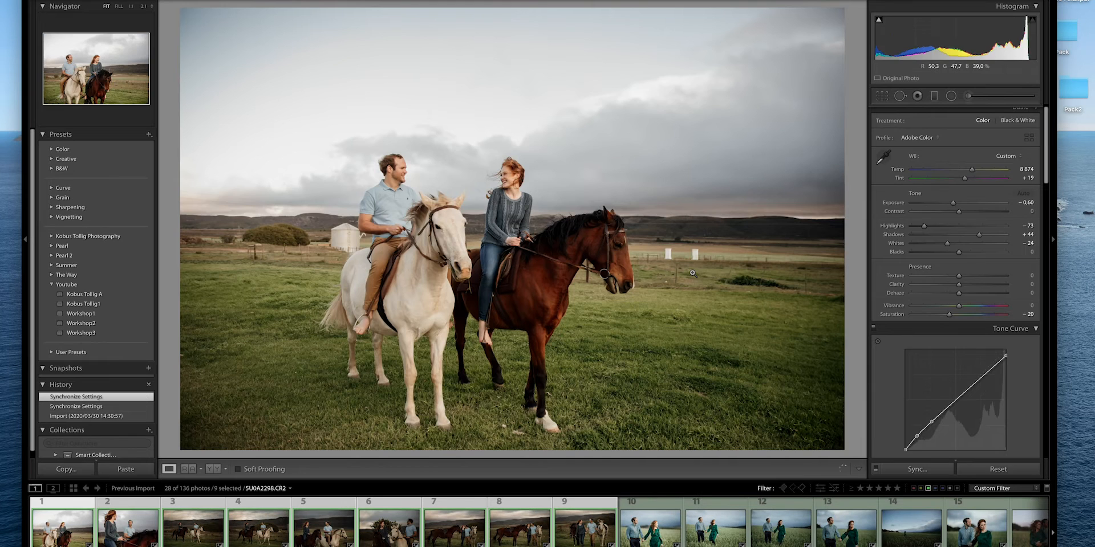
Step: Check the faces in the closer horseback photo at full zoom, and label it and the photo with the woman in the foreground red
left_click(686, 277)
left_click_drag(570, 211, 741, 324)
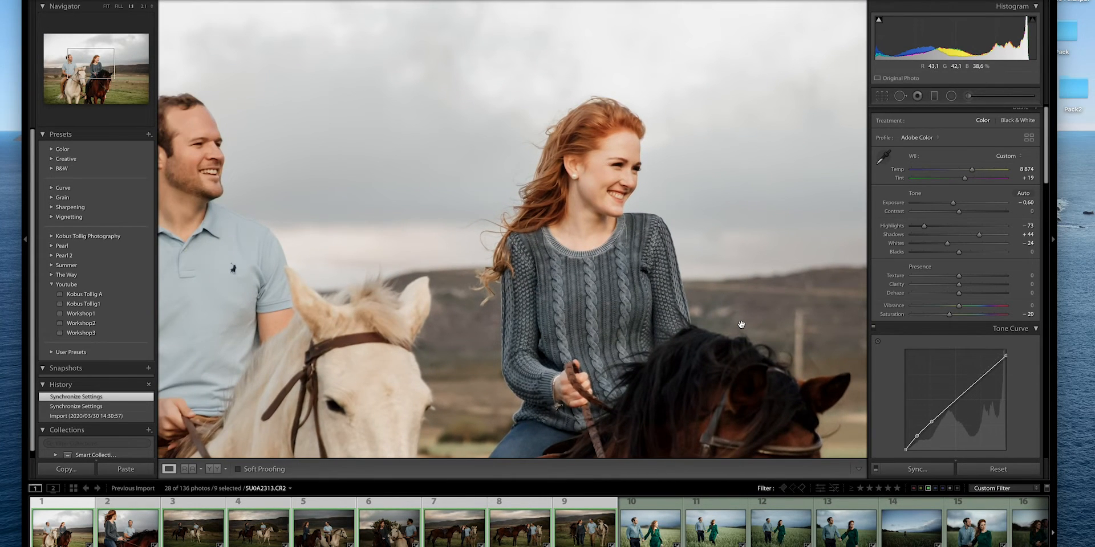
left_click(741, 325)
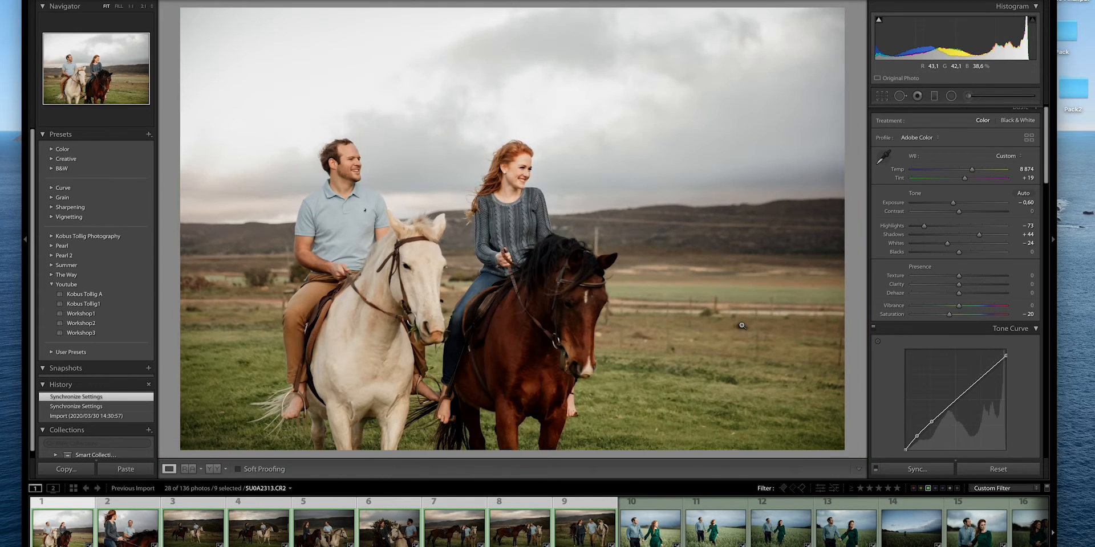
key("8")
left_click(541, 170)
left_click(541, 170)
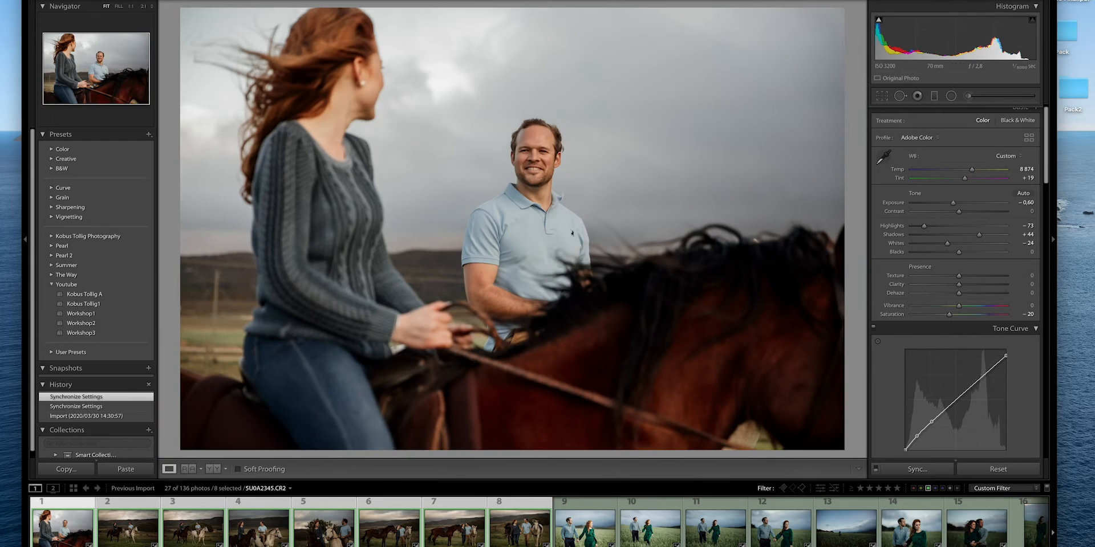
key("8")
Step: Set the first trotting-horses photo's exposure to +0.45 and temperature to 9252, and crop it tighter around the riders
left_click_drag(953, 203, 964, 204)
left_click(882, 96)
left_click_drag(536, 8, 599, 50)
left_click_drag(567, 101, 589, 132)
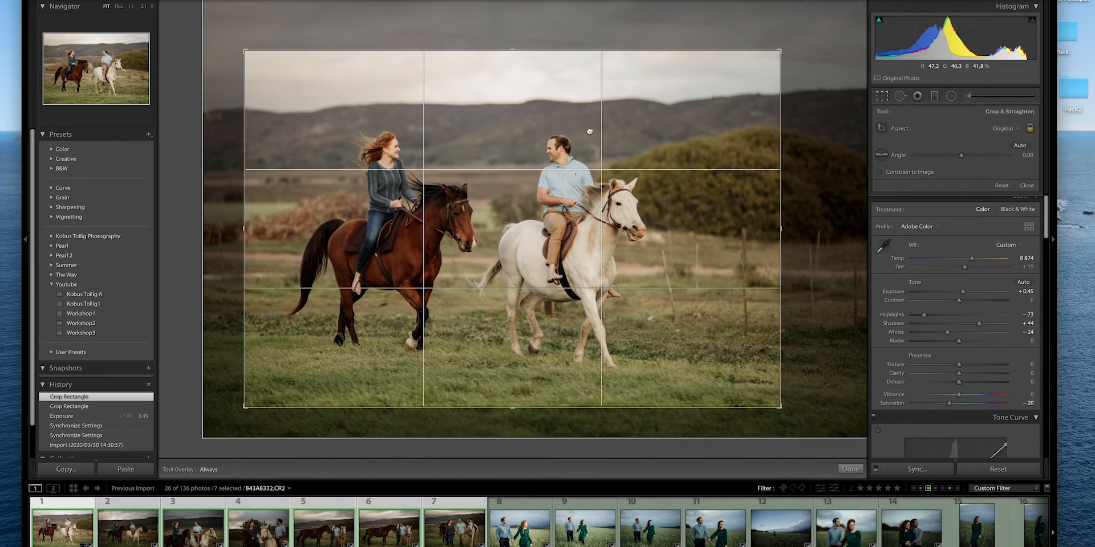
key("Return")
left_click_drag(972, 169, 977, 170)
Step: Synchronize the cropped trotting-horses photo's settings to the other six selected horse photos, and label the cropped photo red
key("8")
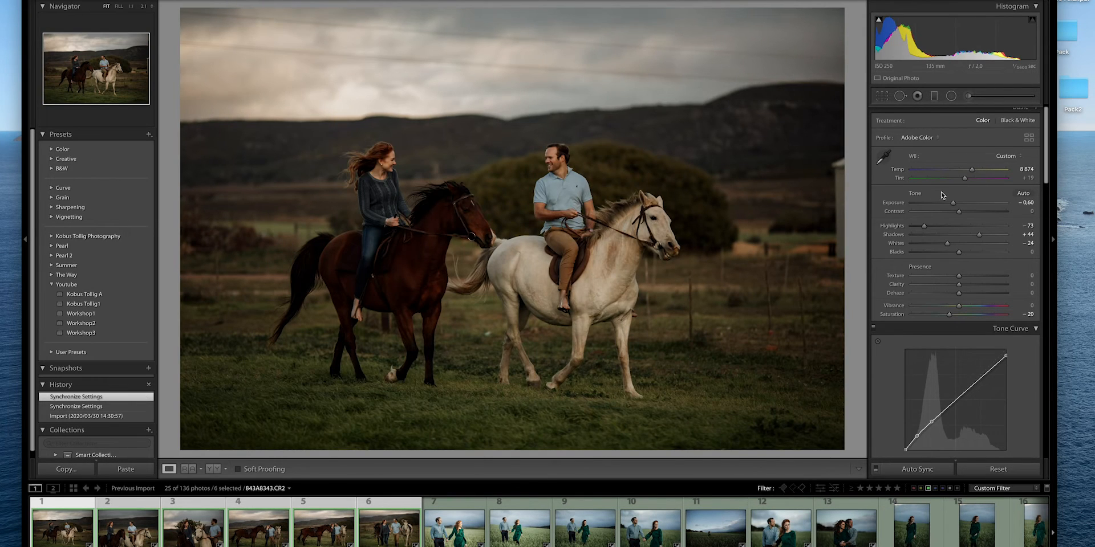
key("super+z")
left_click(68, 534)
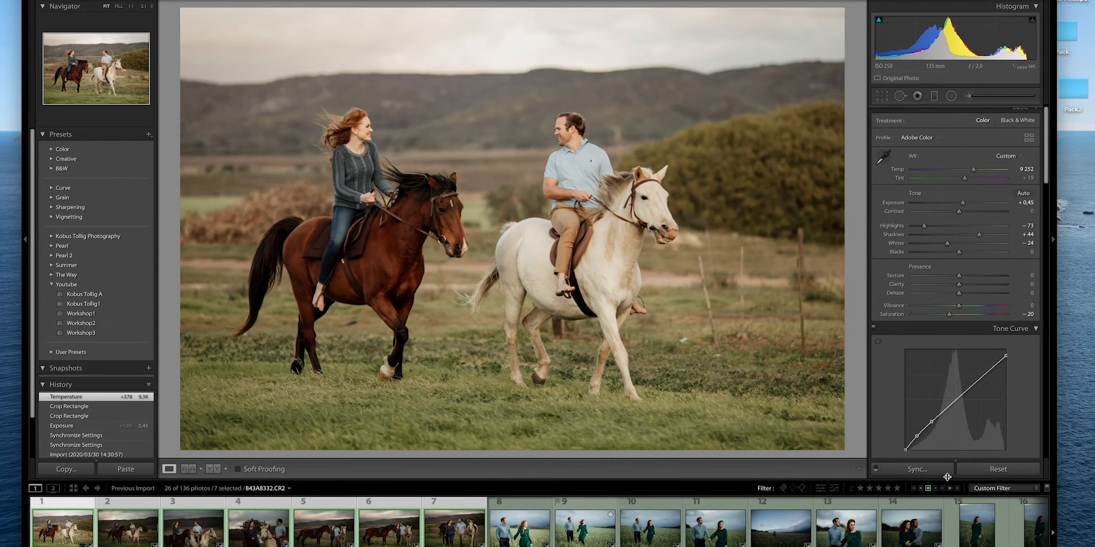
left_click(915, 474)
left_click(684, 267)
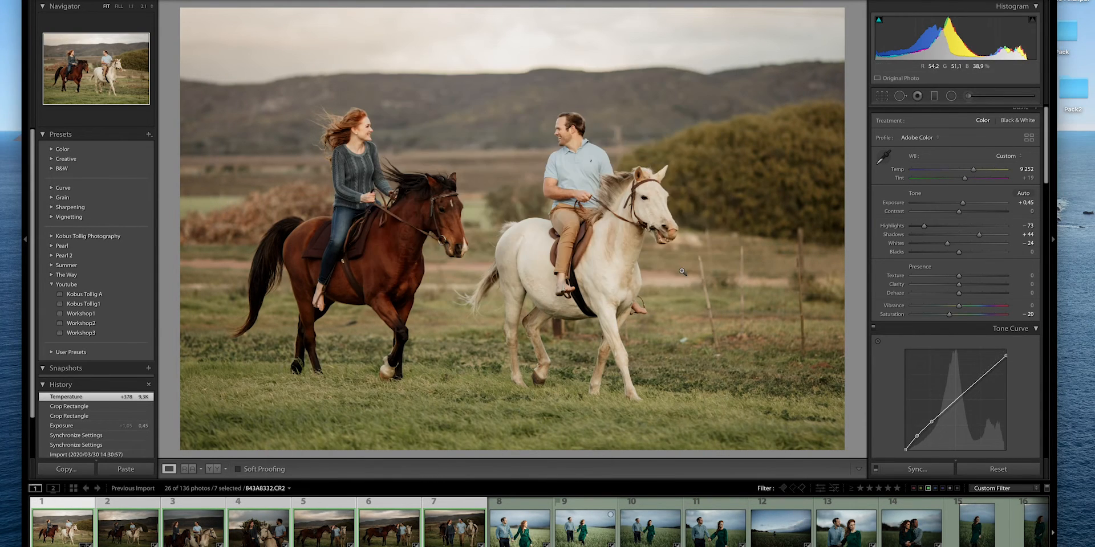
key("8")
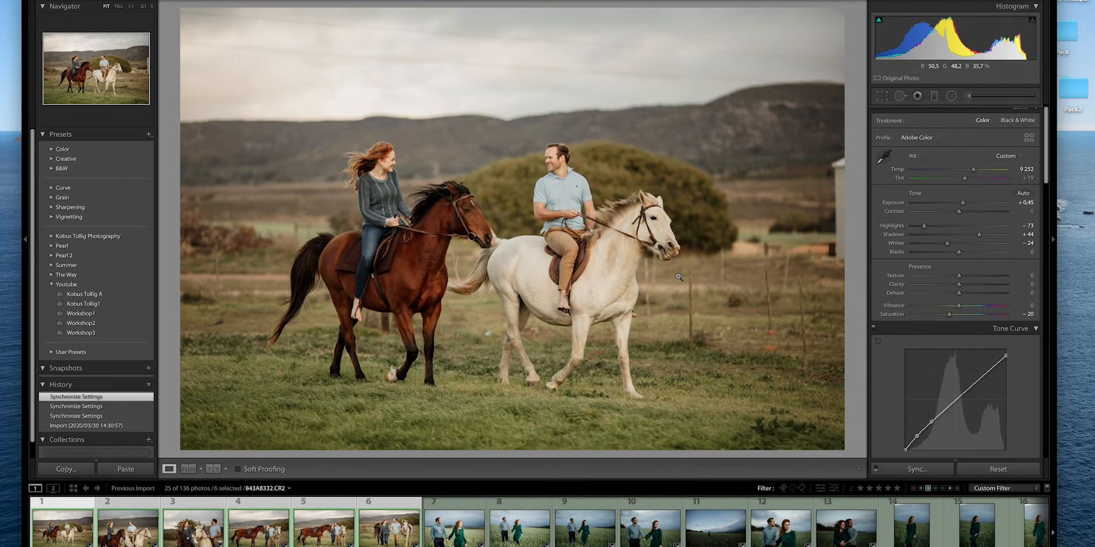
Step: Crop the second trotting-horses photo, 843A8343, tighter around the riders with the original aspect ratio, and label it red
key("8")
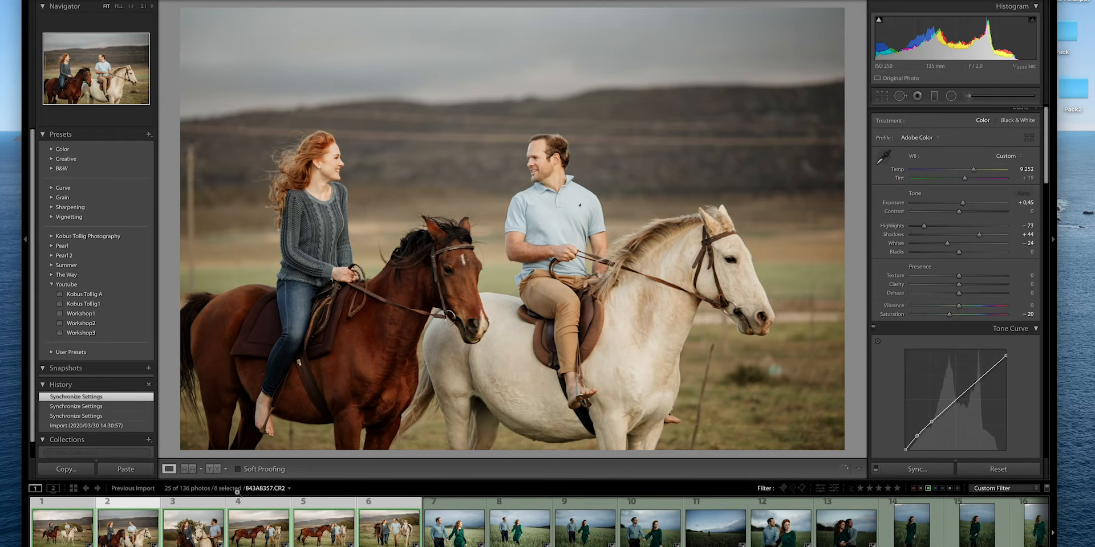
key("Left")
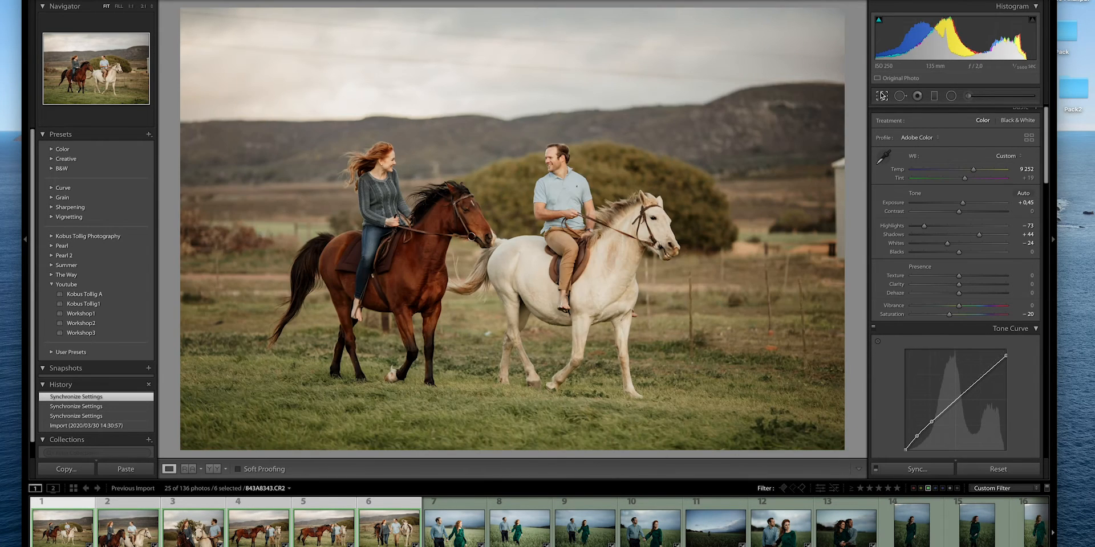
left_click(882, 96)
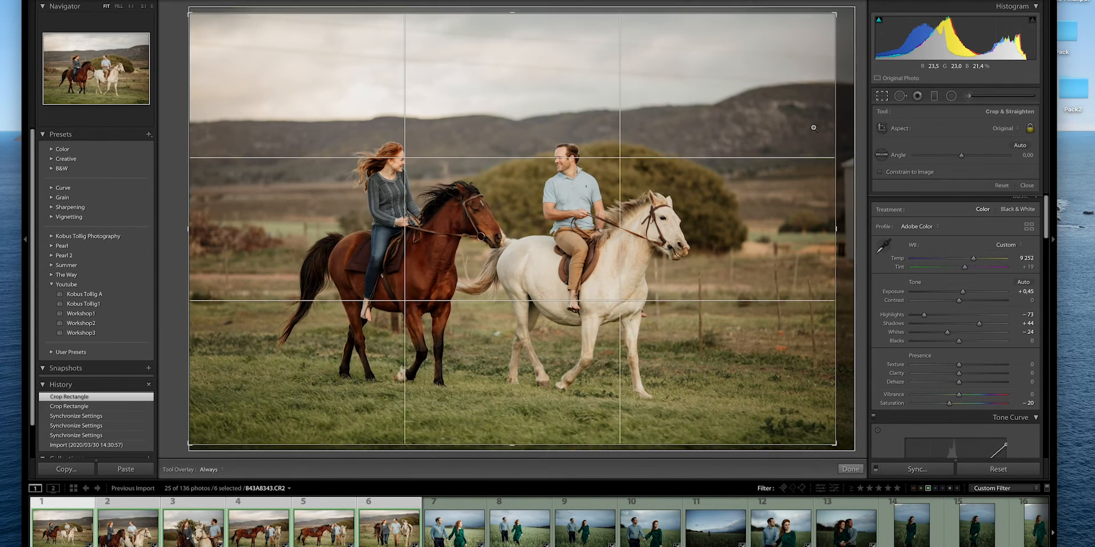
key("Return")
left_click(881, 97)
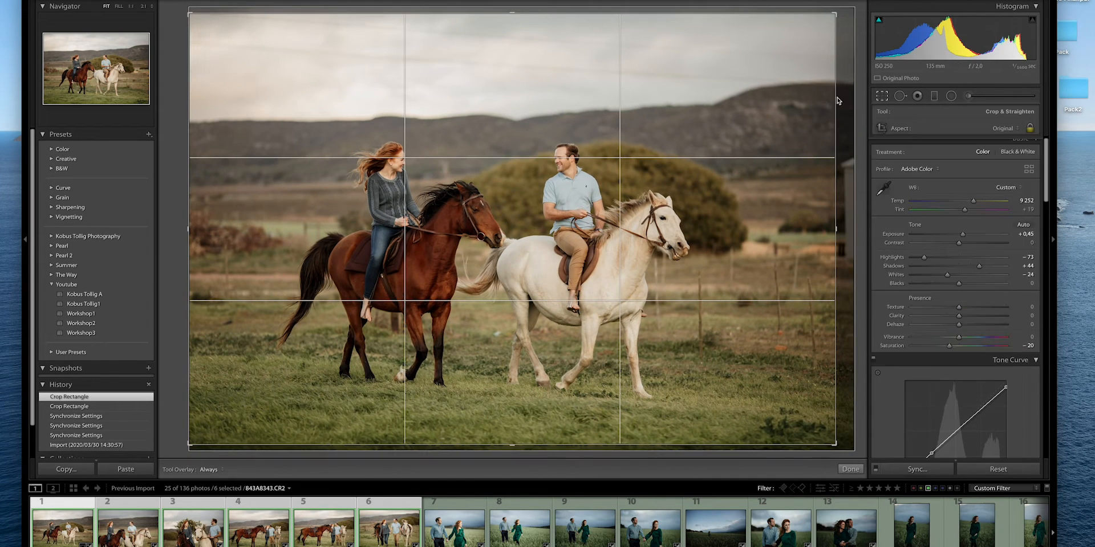
left_click_drag(188, 81, 208, 81)
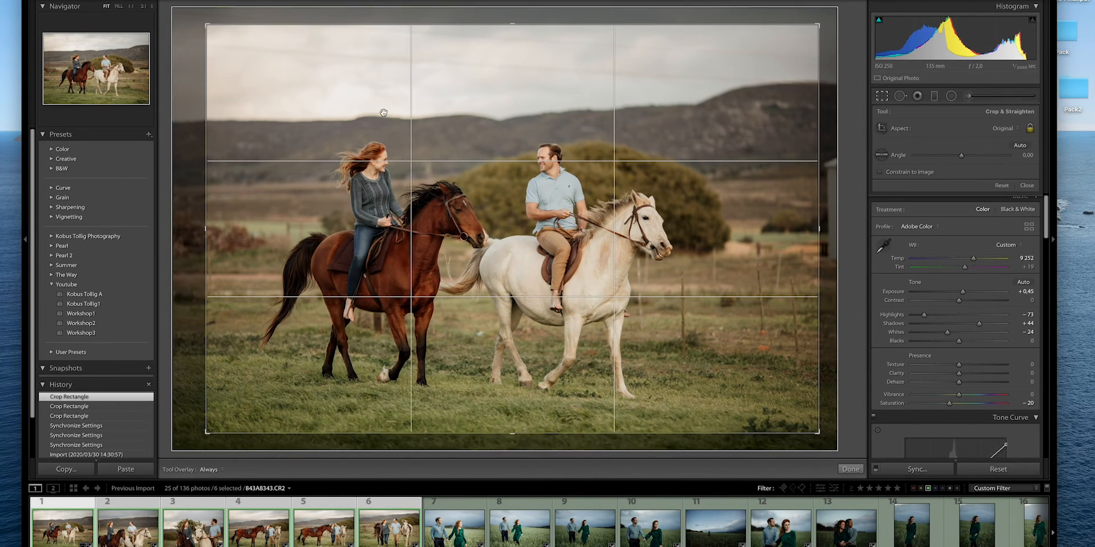
key("Return")
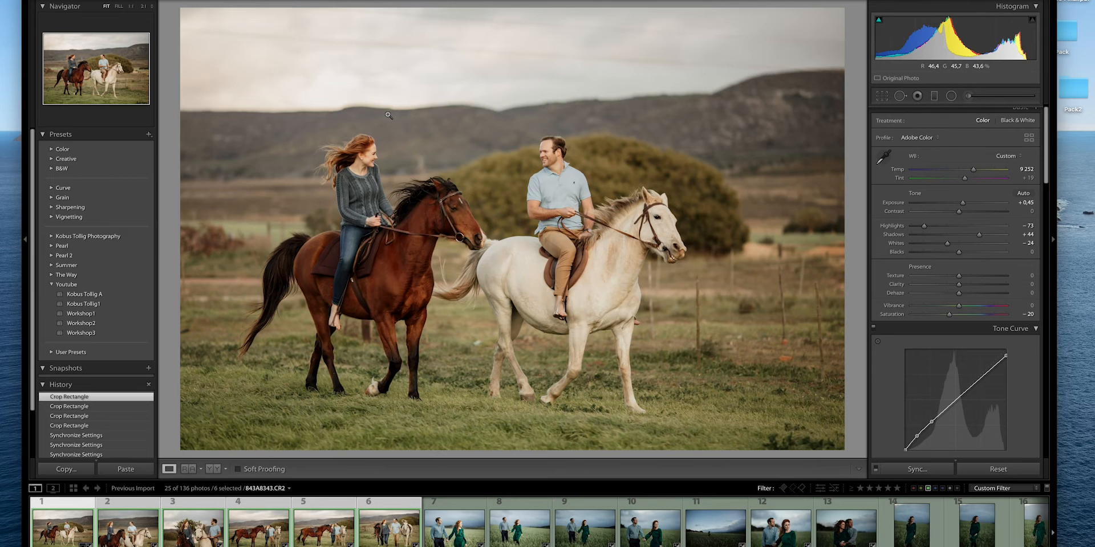
key("6")
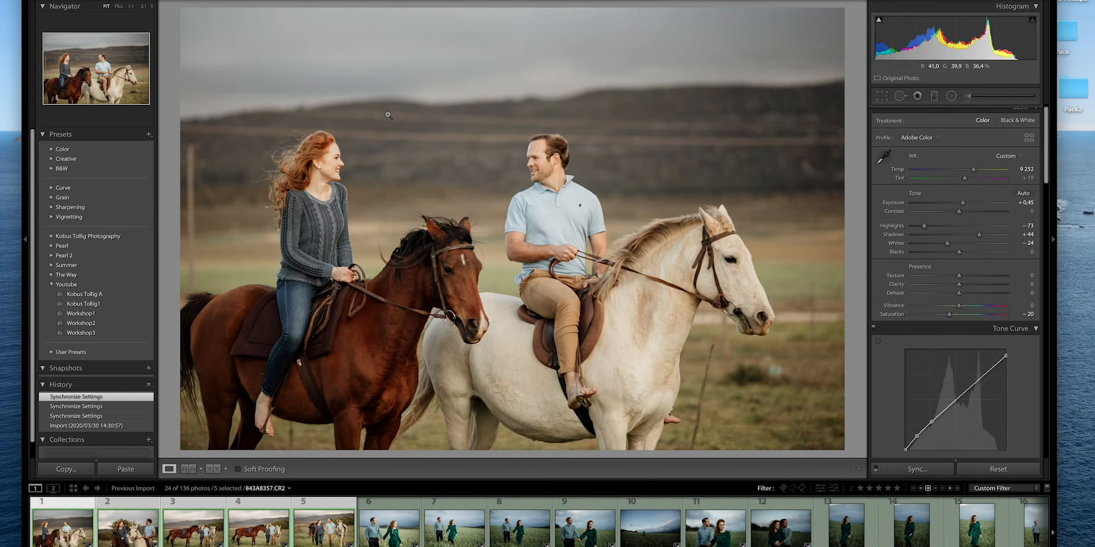
Step: Label the side-view riders photo 843A8357 red, heal the grass spot in the close horseback photo 843A8375, and label that photo red too
key("6")
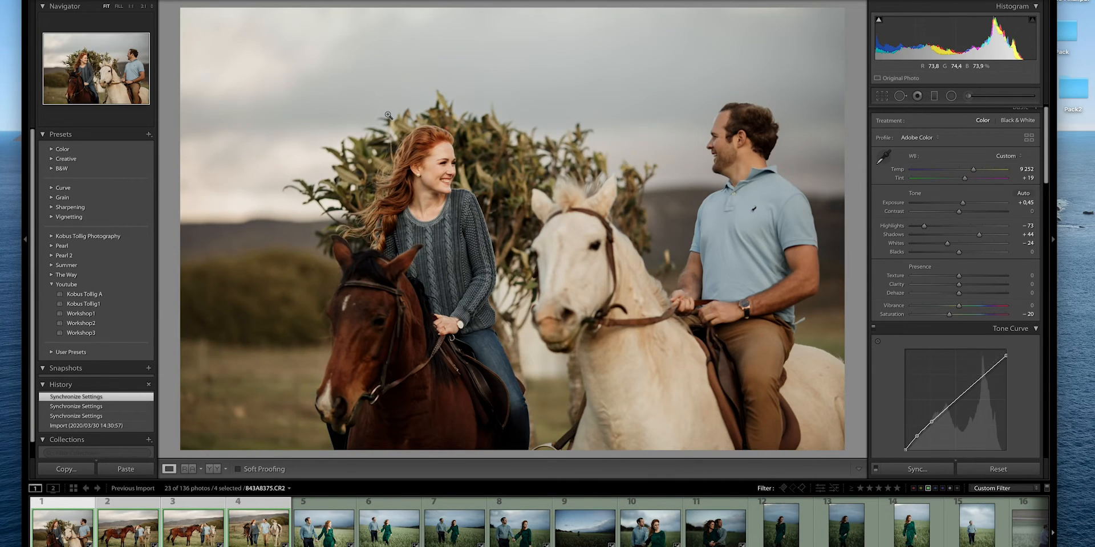
key("q")
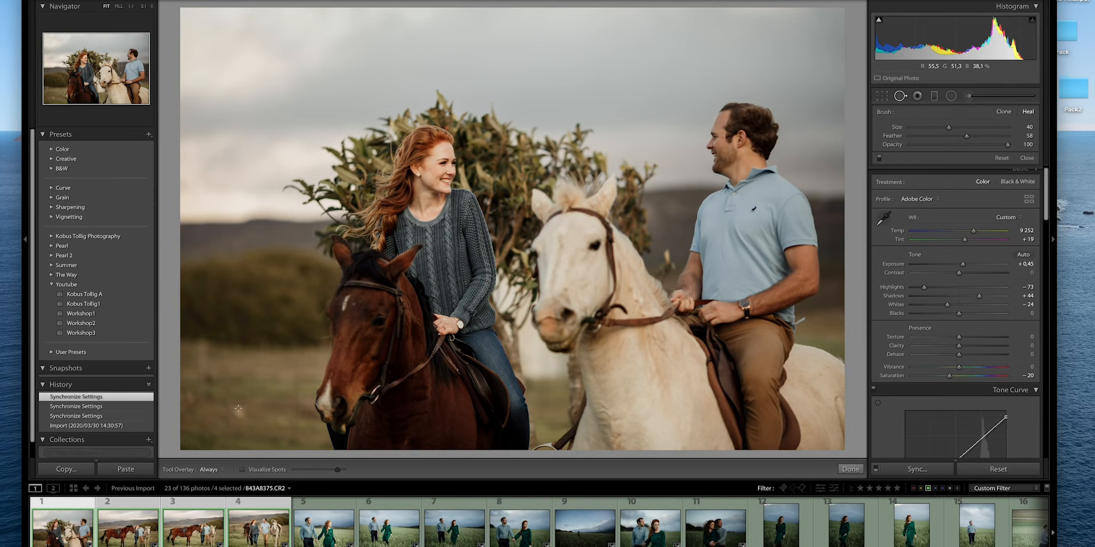
left_click(238, 409)
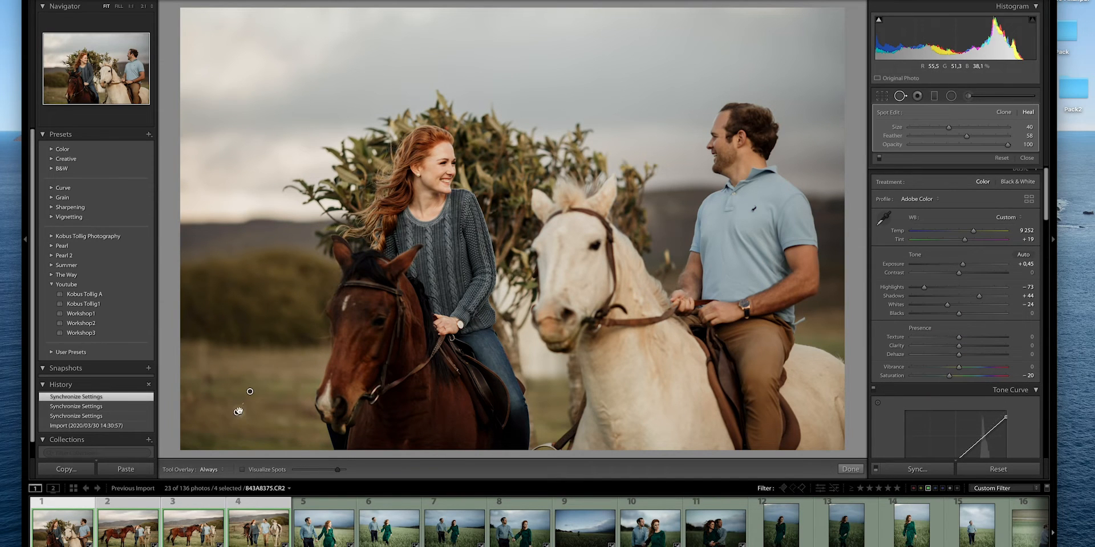
key("q")
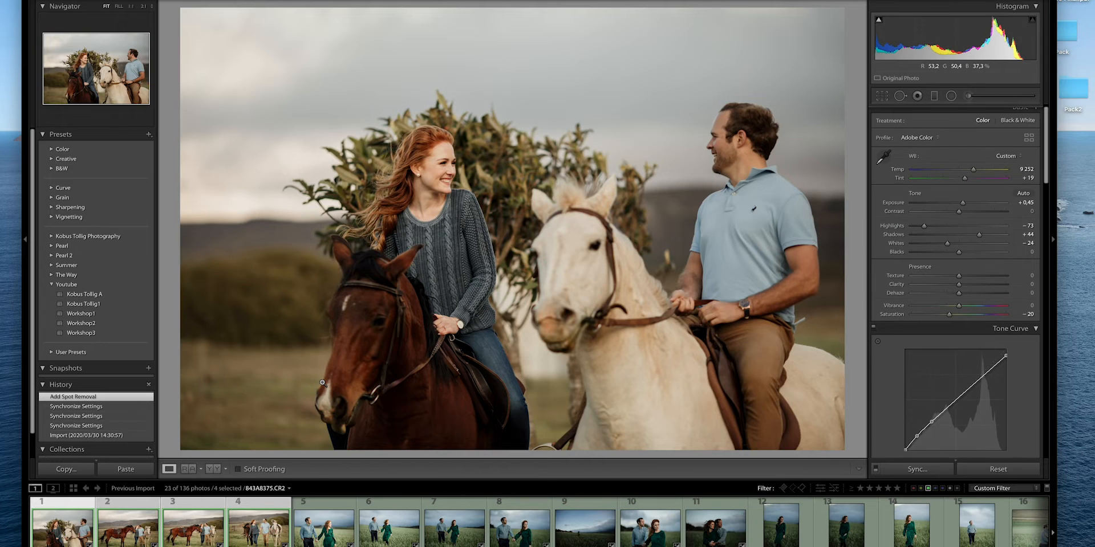
key("8")
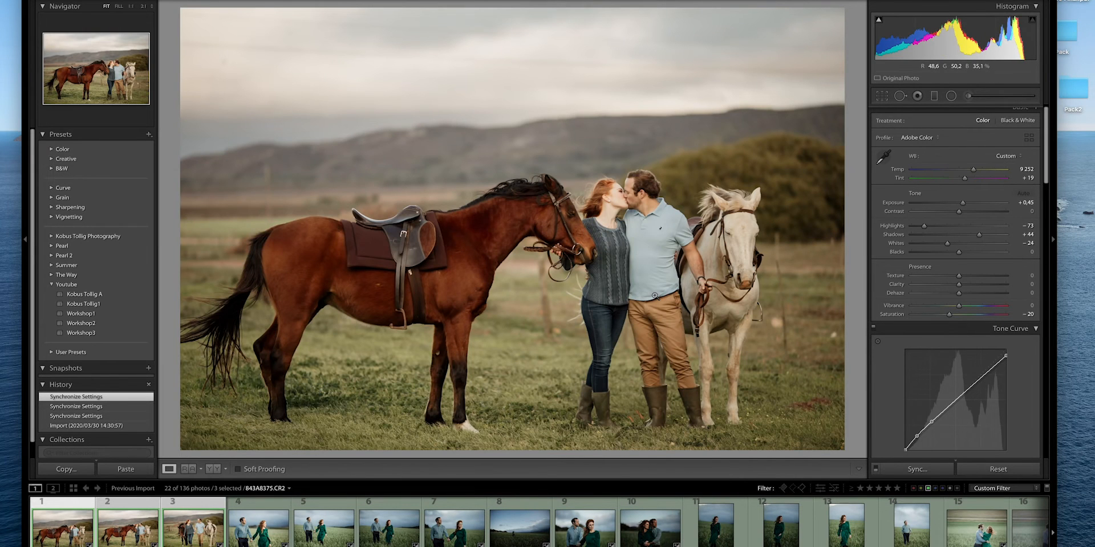
Step: Crop photo 843A8382 of the couple kissing beside the horses tighter, and set its exposure to +0.30
key("r")
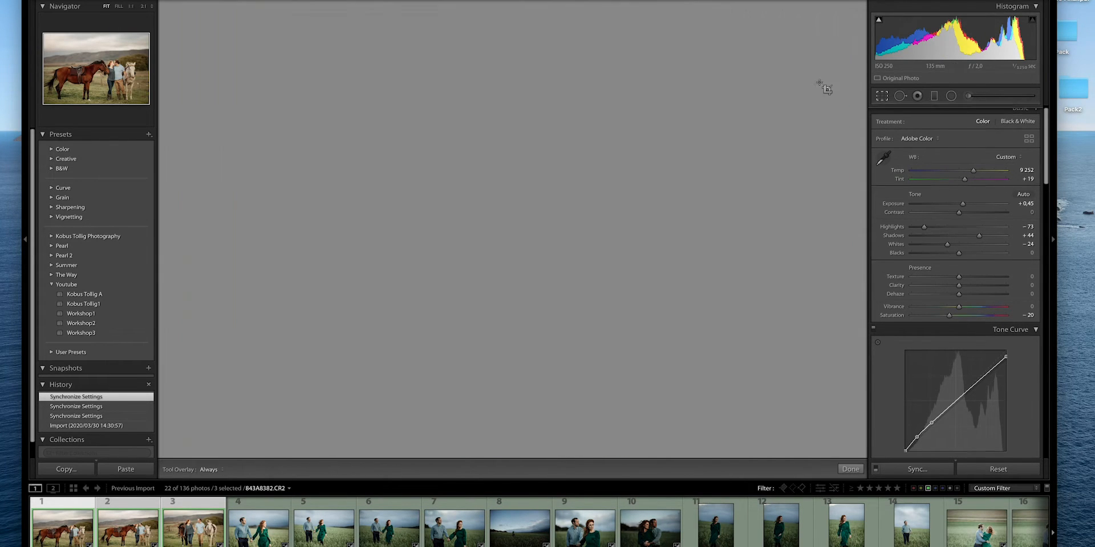
key("r")
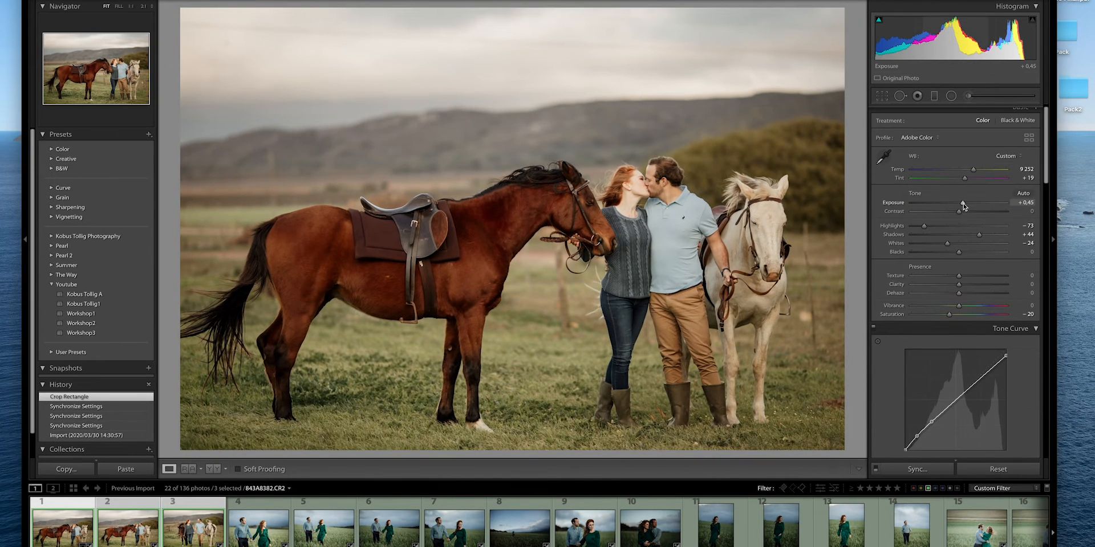
left_click_drag(963, 204, 962, 204)
Step: Heal the bright spot in the grass beside the white horse using a sample just below it, and label the photo red
left_click(808, 285)
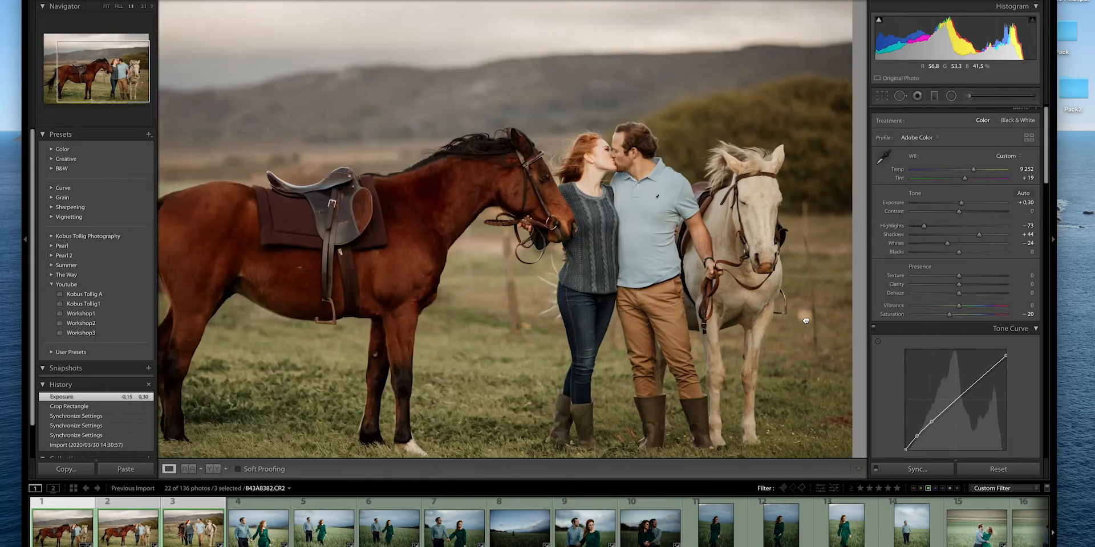
key("q")
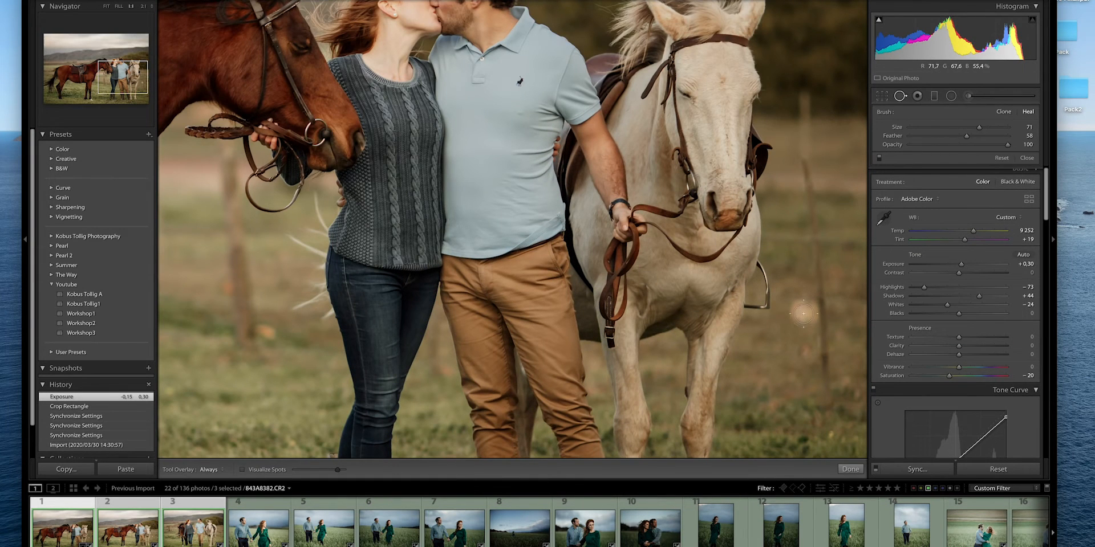
left_click(802, 314)
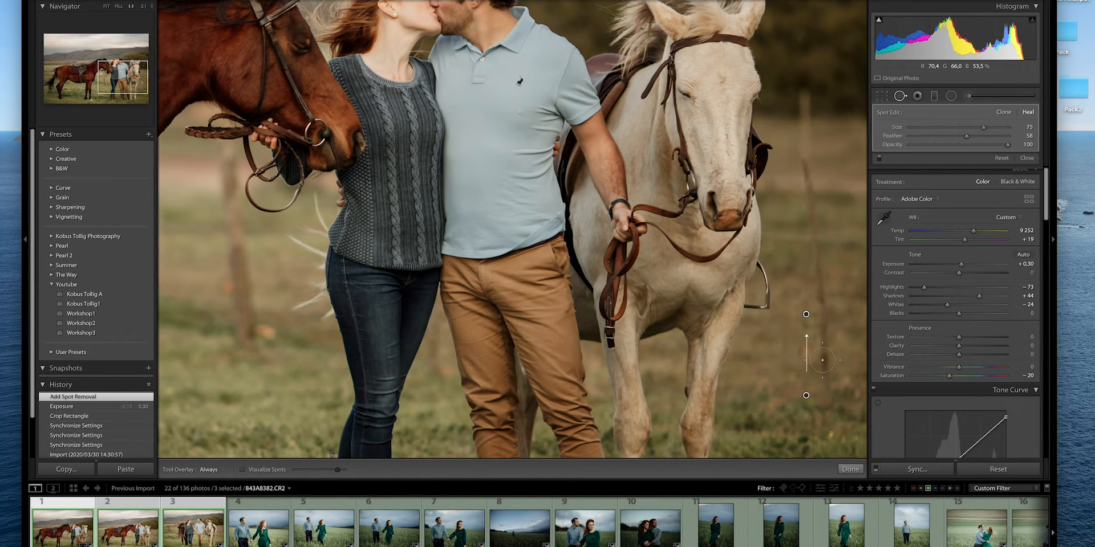
left_click_drag(806, 395, 811, 370)
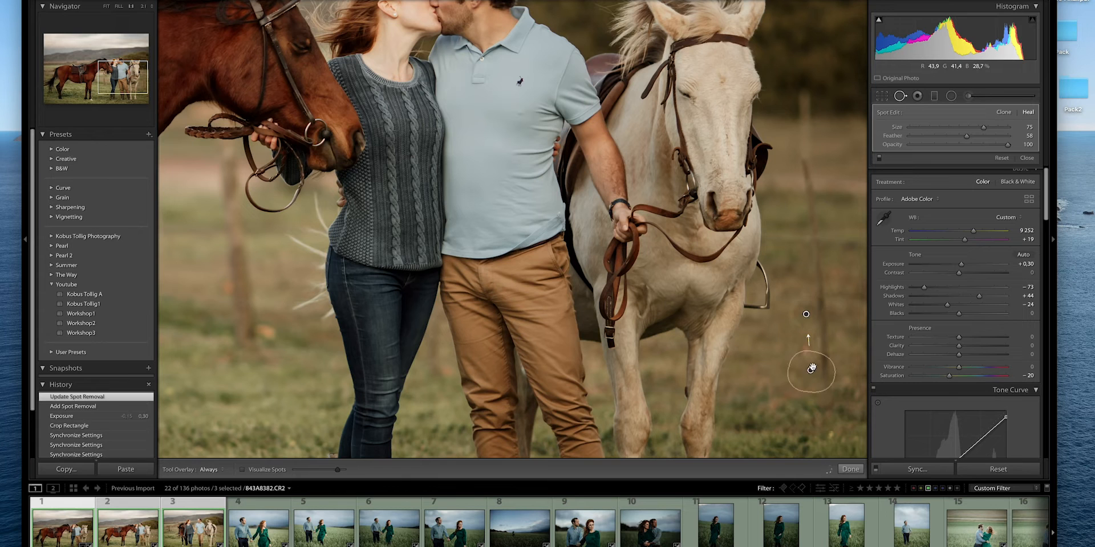
key("q")
left_click(812, 367)
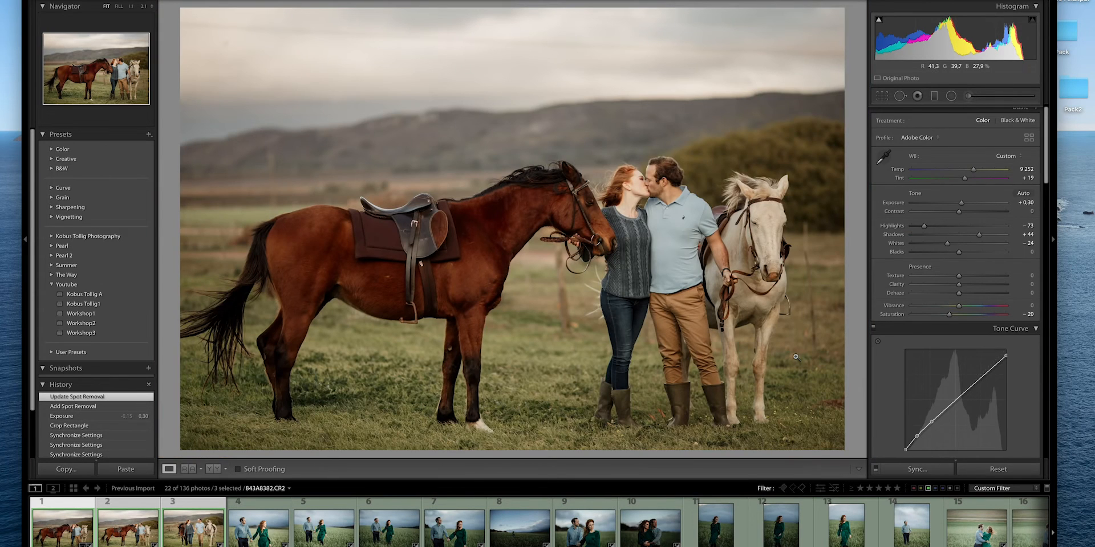
key("8")
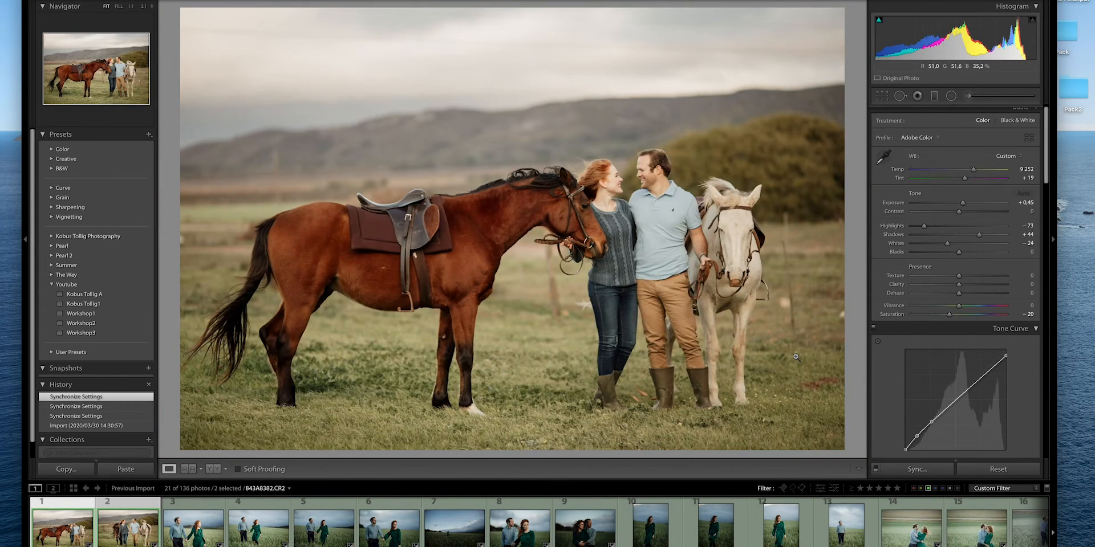
Step: Label the photo of the couple smiling between the horses red, slightly lower the exposure of walking photo 843A8440, and label it red
key("8")
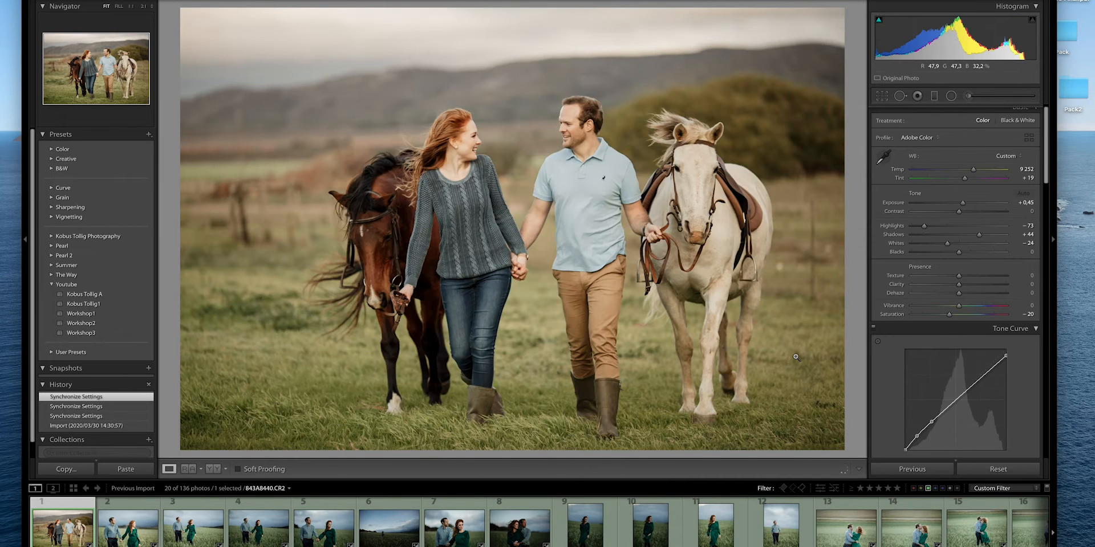
left_click_drag(964, 205, 960, 206)
key("8")
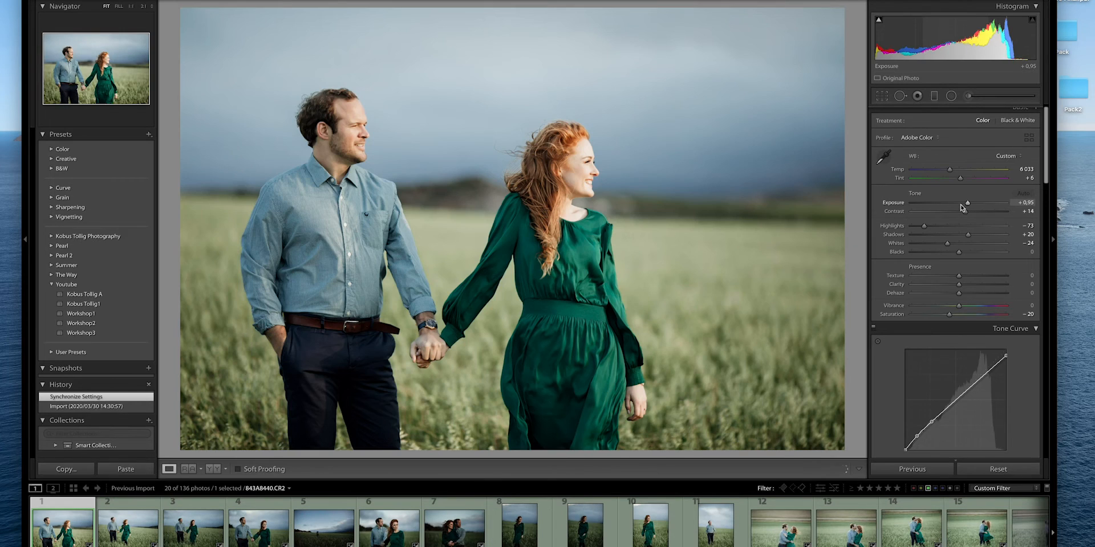
Step: Reset photo 843A8462, apply the Kobus Tollig A preset, and set temperature to 8194, shadows to +52 and exposure to -0.10
left_click(989, 466)
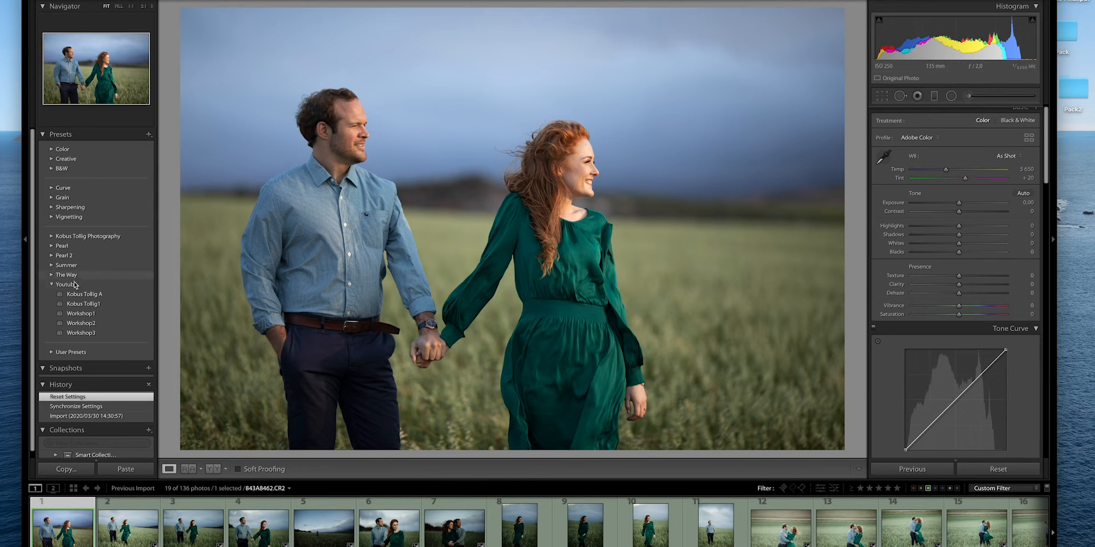
left_click(78, 293)
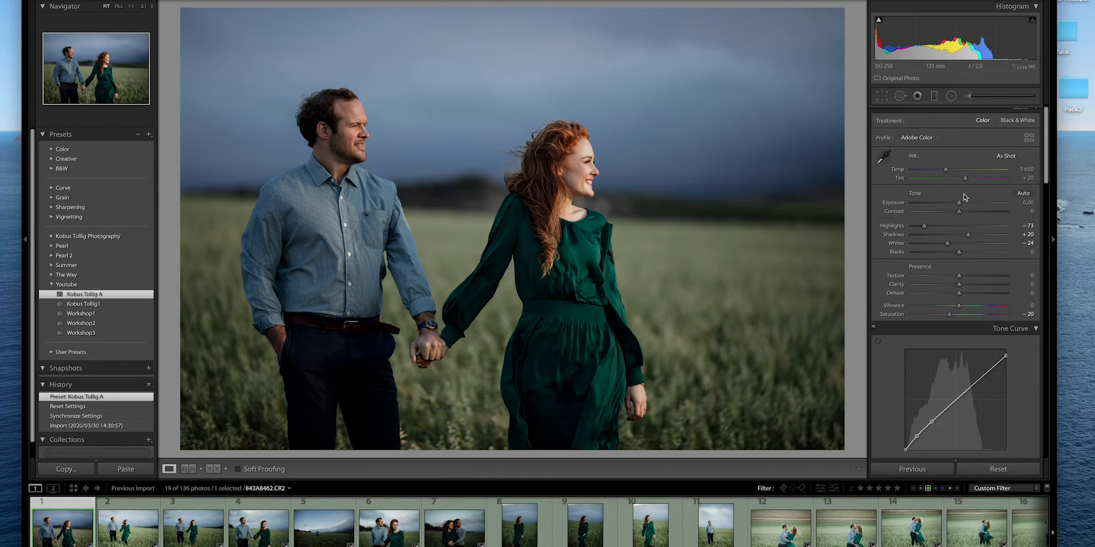
left_click_drag(948, 169, 965, 168)
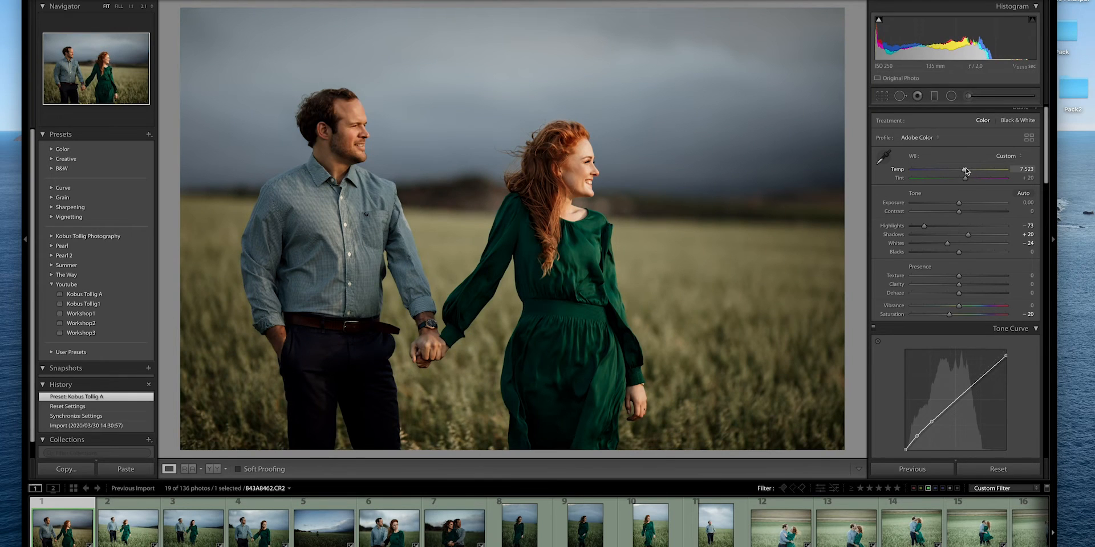
left_click(983, 235)
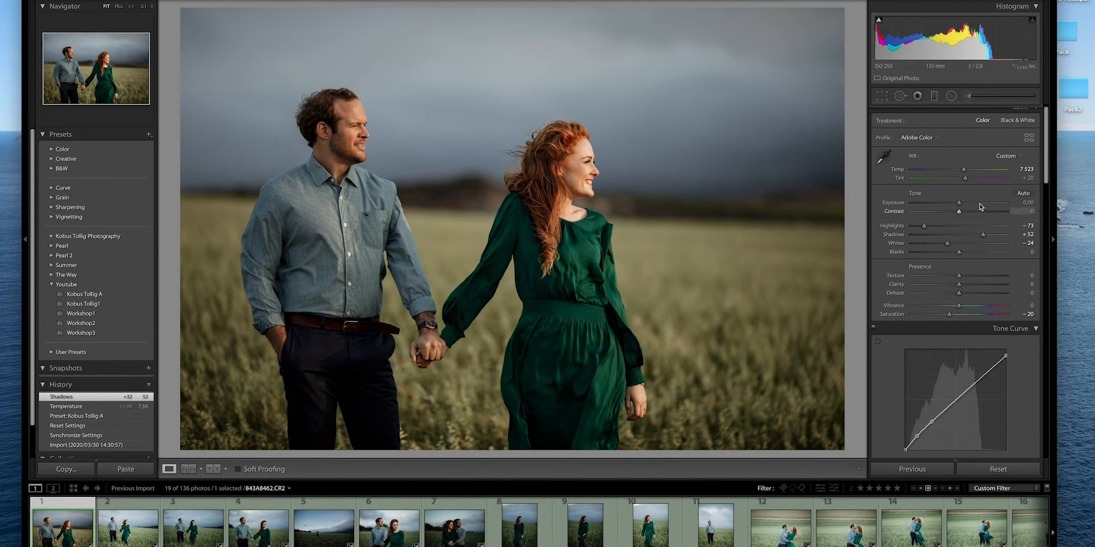
left_click_drag(961, 204, 958, 201)
left_click_drag(964, 170, 969, 169)
Step: Reduce the orange saturation of photo 843A8462 to -7 in the HSL colour adjustments
scroll(955, 200, "down", 5)
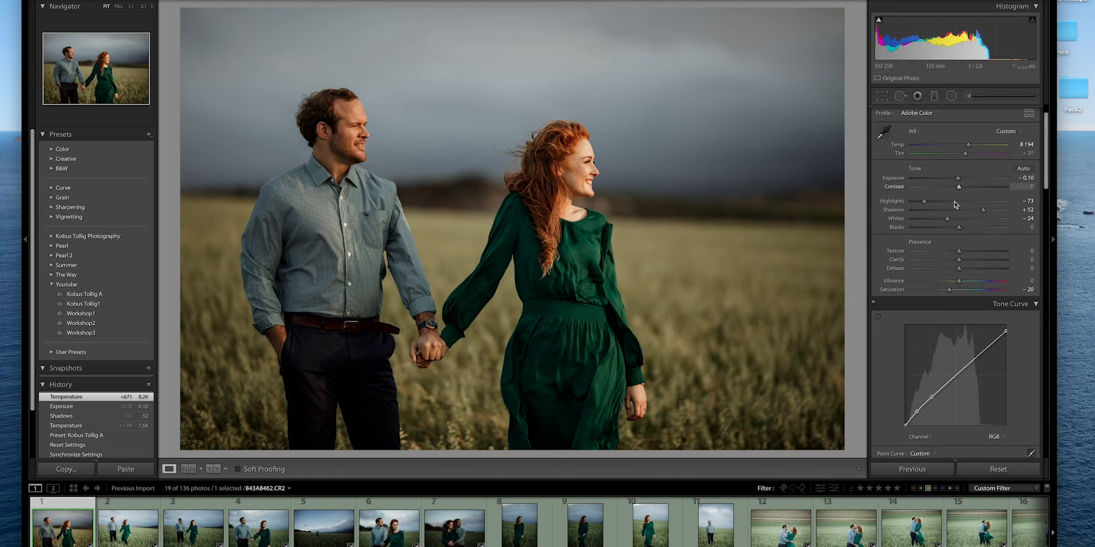
scroll(954, 202, "down", 3)
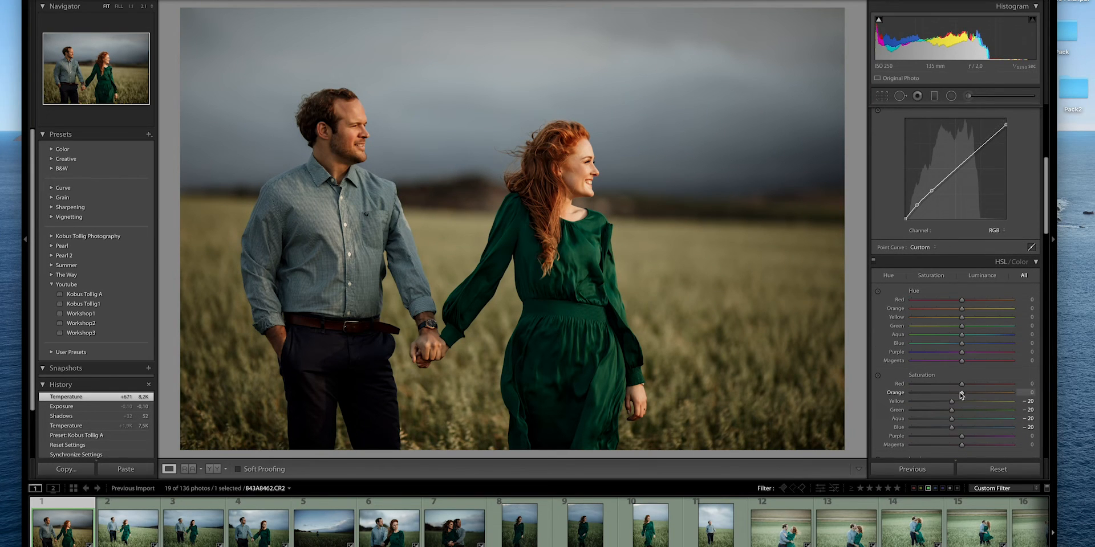
left_click_drag(962, 393, 959, 394)
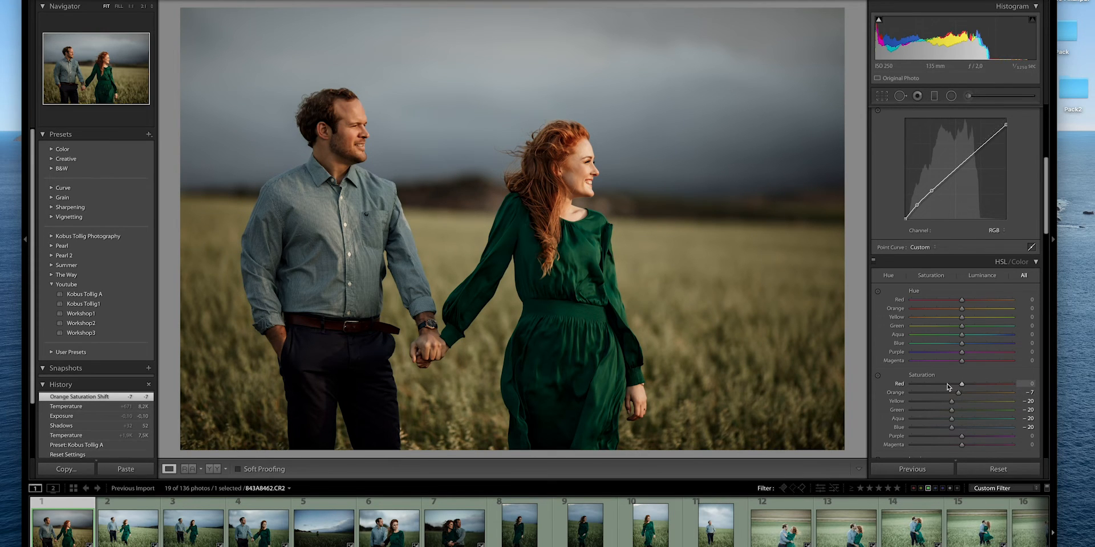
Step: Synchronize the settings of photo 843A8462 to all the remaining green-labelled photos, and label it red
key("super+a")
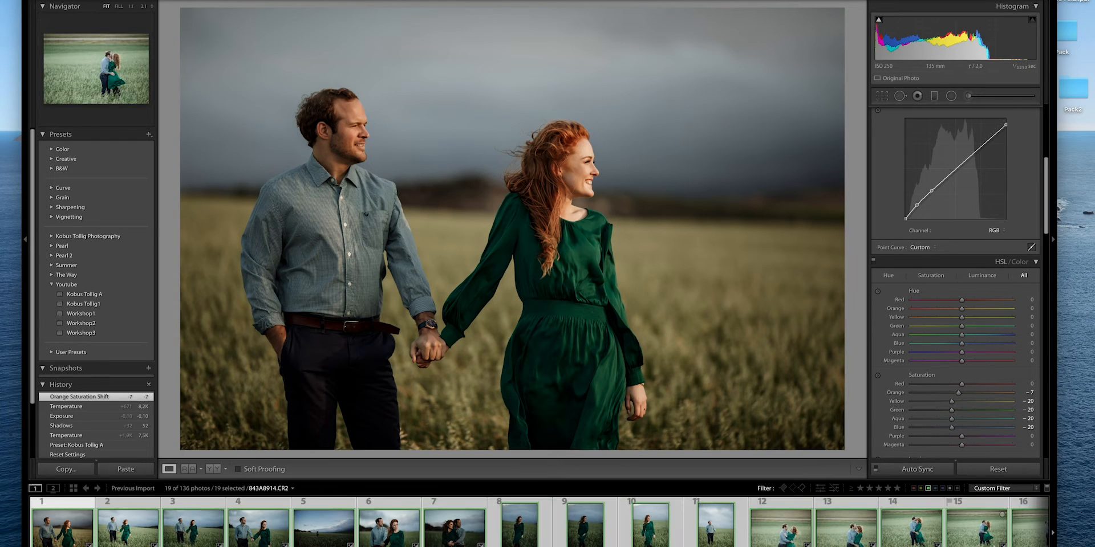
left_click(916, 469)
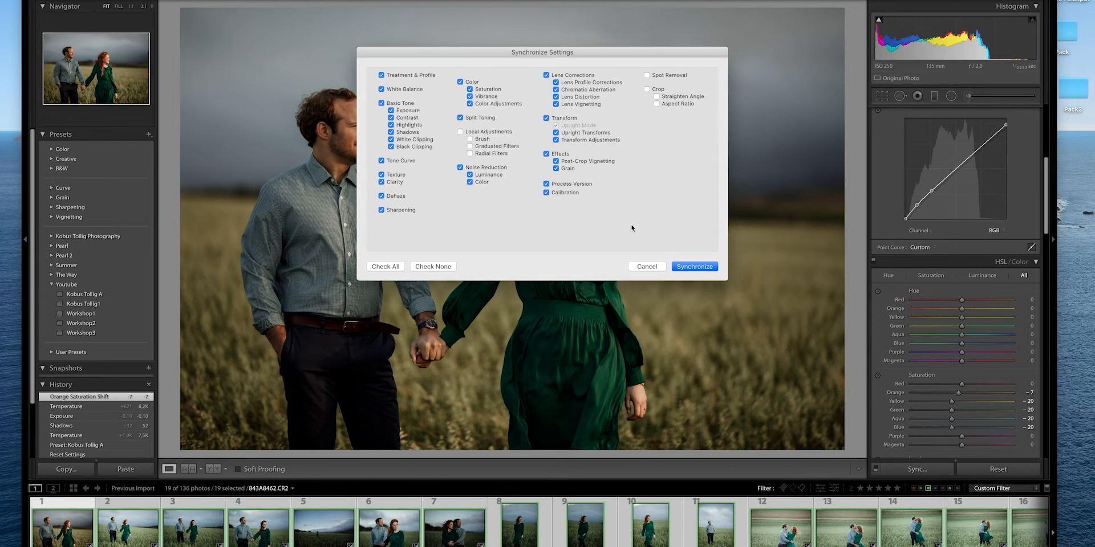
left_click(683, 267)
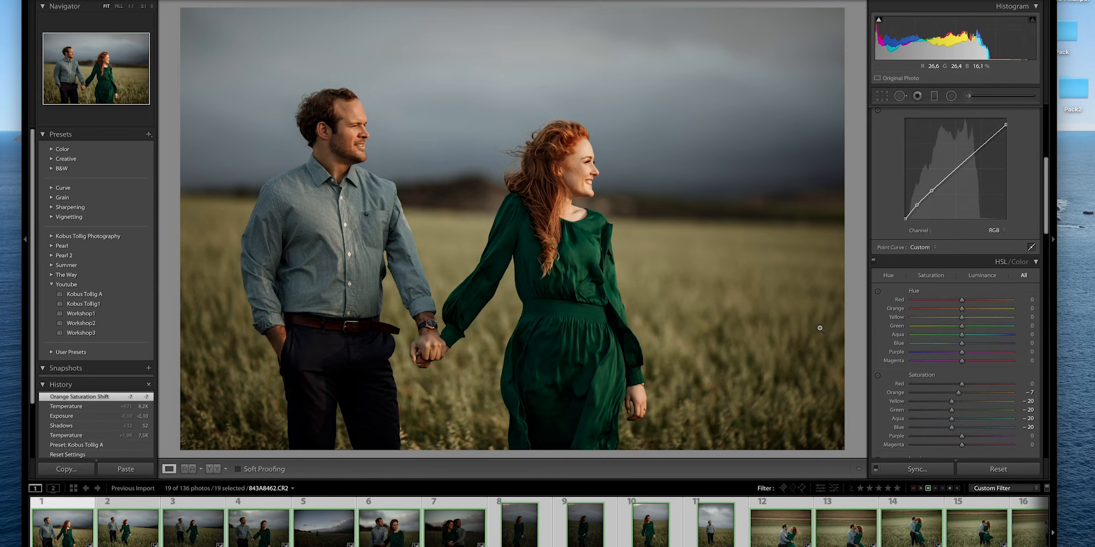
key("8")
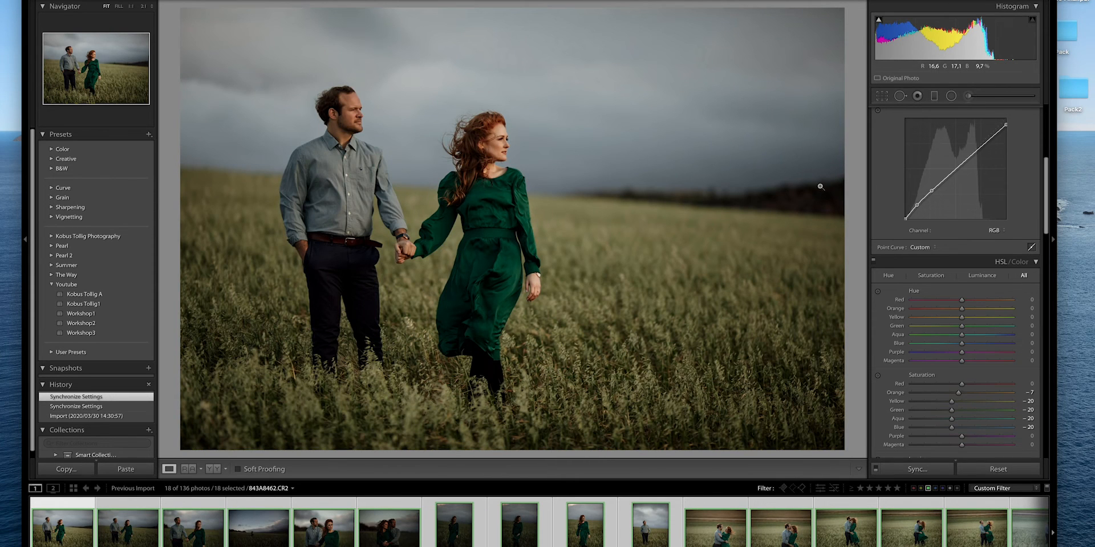
Step: Label photo 843A8486 red, set the following full-length couple photo's exposure to +0.70 and contrast to +17, and undo that photo's premature red label
scroll(964, 211, "up", 5)
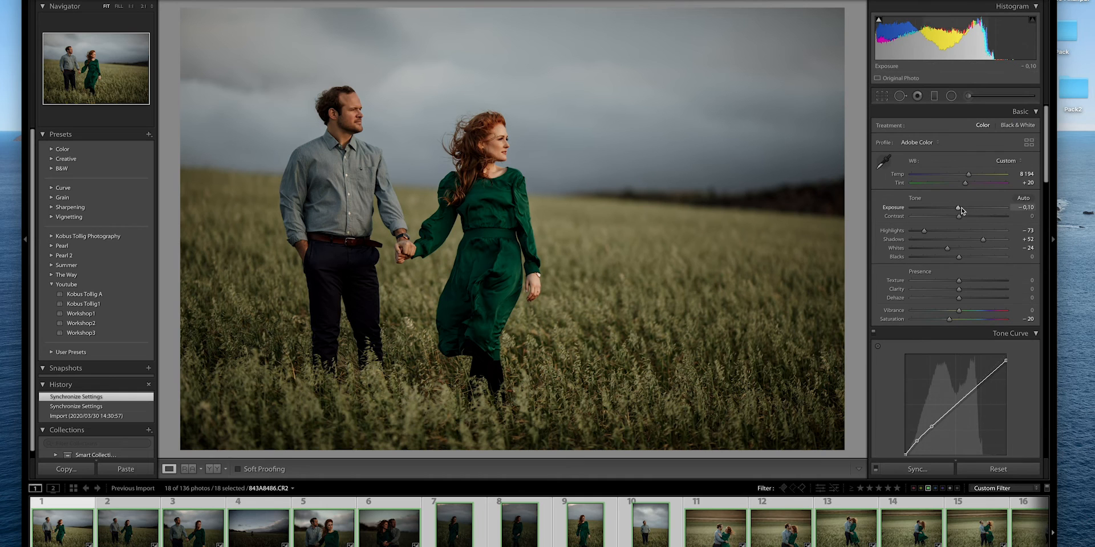
key("6")
left_click_drag(958, 211, 967, 219)
key("6")
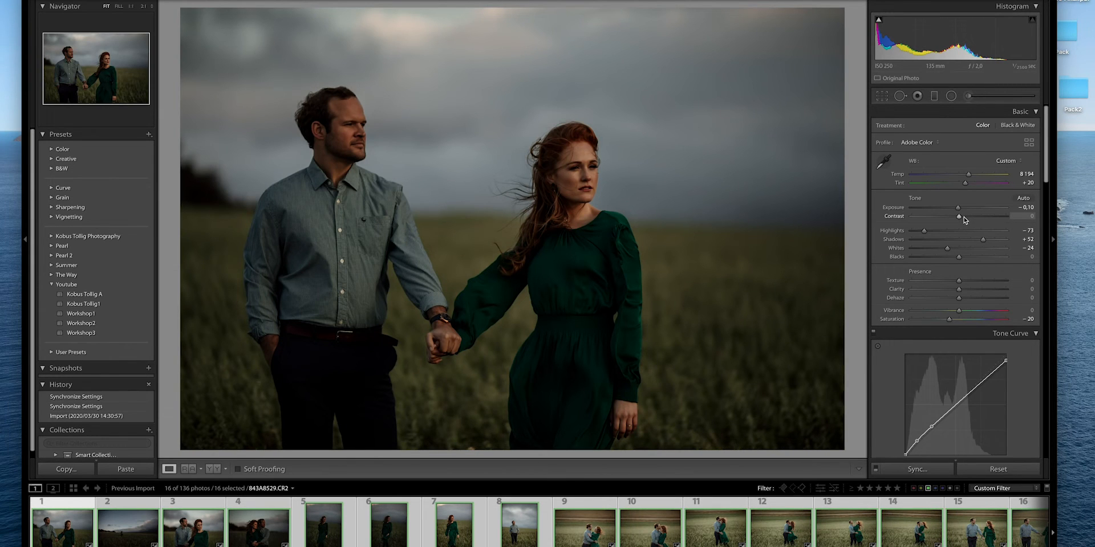
key("super+z")
Step: Select the full-length couple photo through the ninth photo in the filmstrip, and synchronize its settings to the other eight
left_click(72, 538)
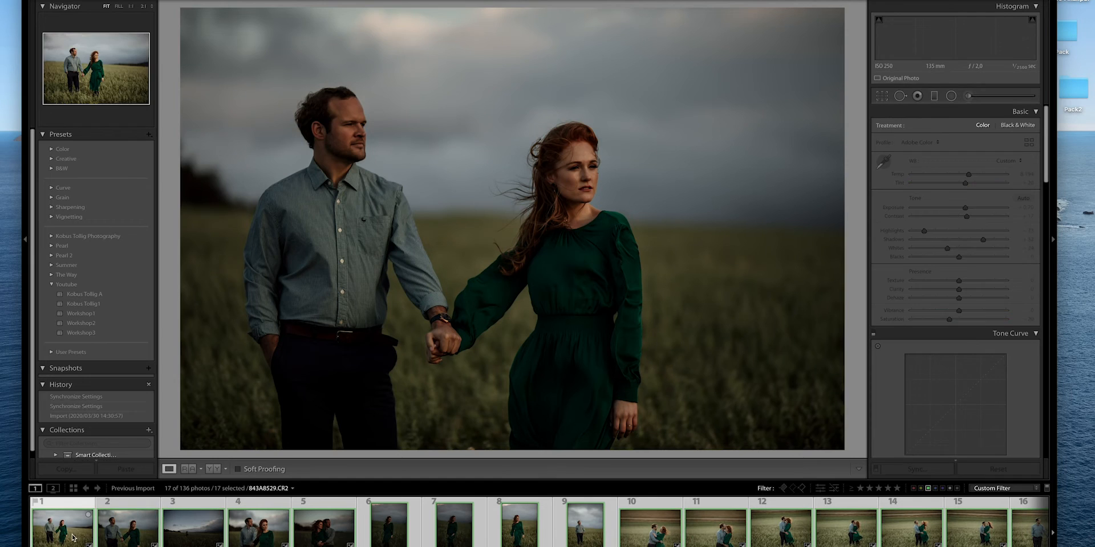
left_click(584, 526, "shift")
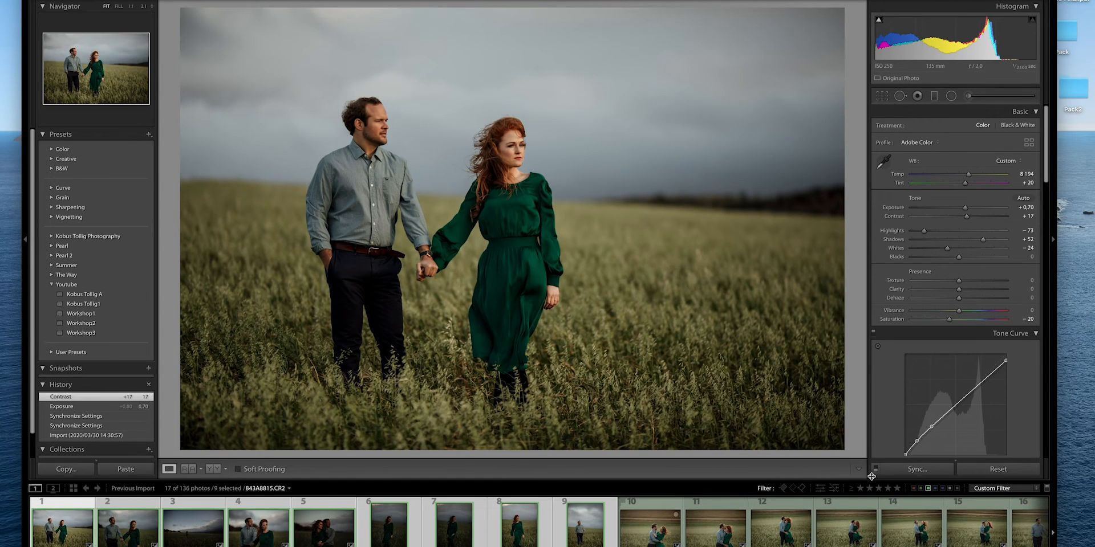
left_click(912, 470)
left_click(692, 268)
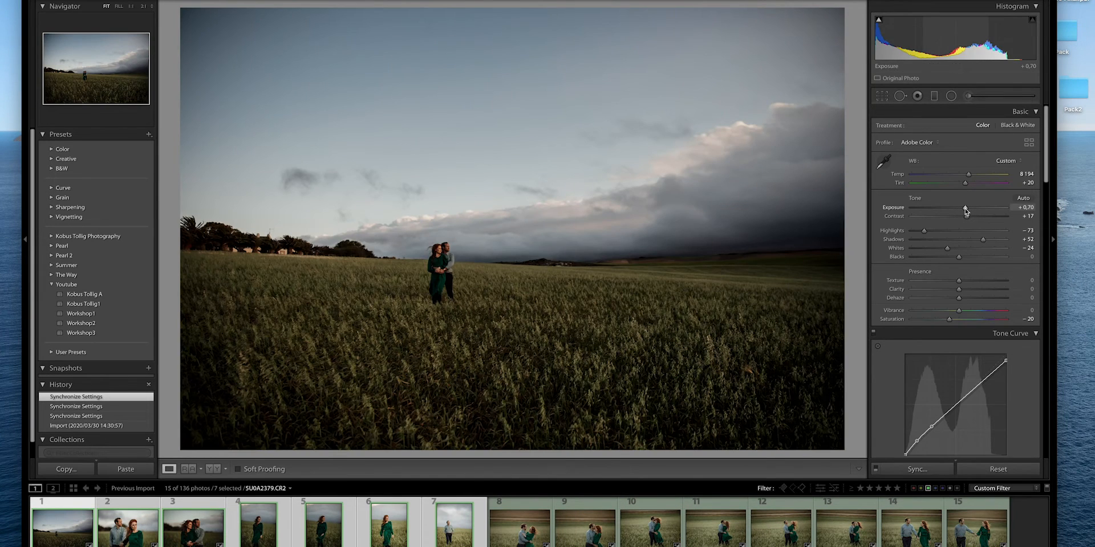
Step: Raise the exposure of the wide field photo SU0A2379, and fine-tune the exposure of couple portrait 843A8560
left_click_drag(965, 210, 971, 210)
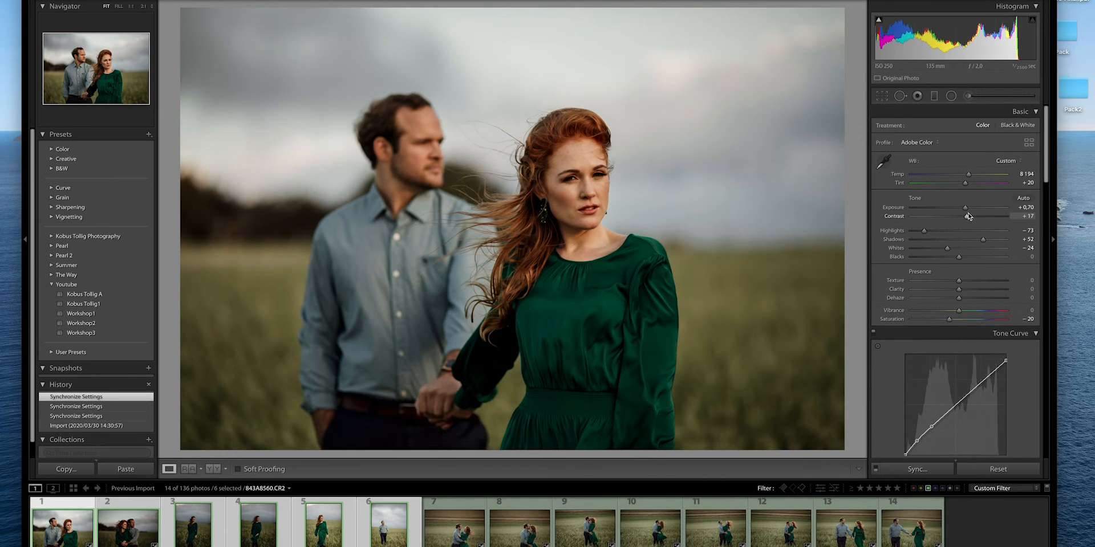
left_click_drag(964, 210, 965, 210)
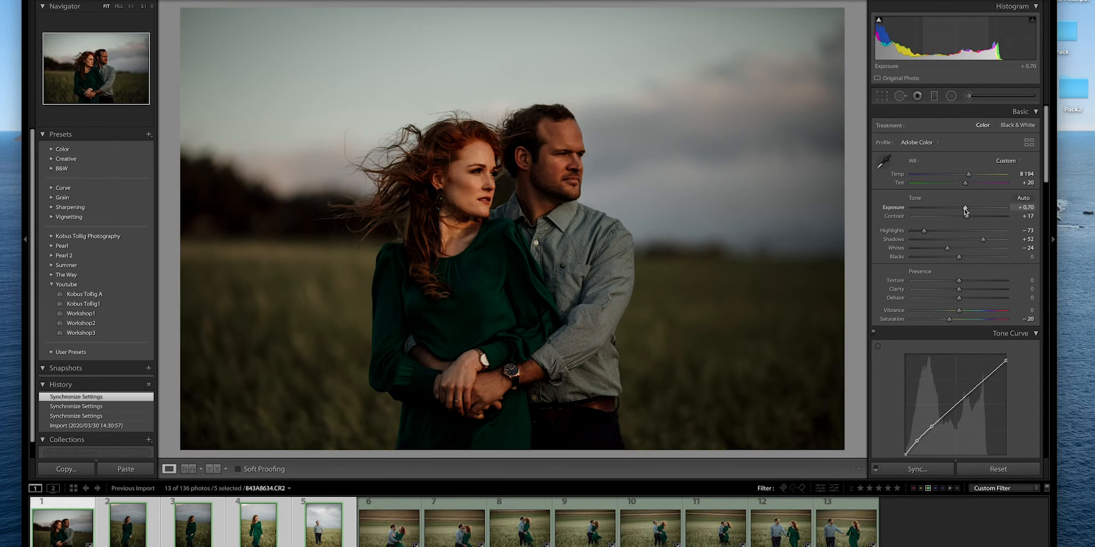
Step: Raise the exposure of embracing-couple photo 843A8634, set standing-woman photo 843A8701's exposure to +1.50, and label both red
left_click_drag(965, 210, 974, 208)
key("8")
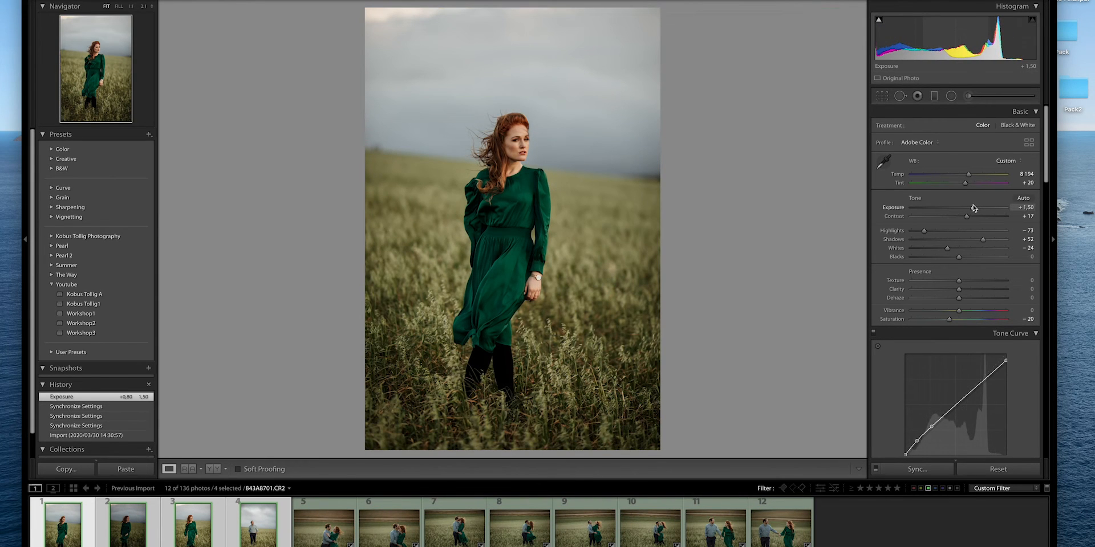
key("8")
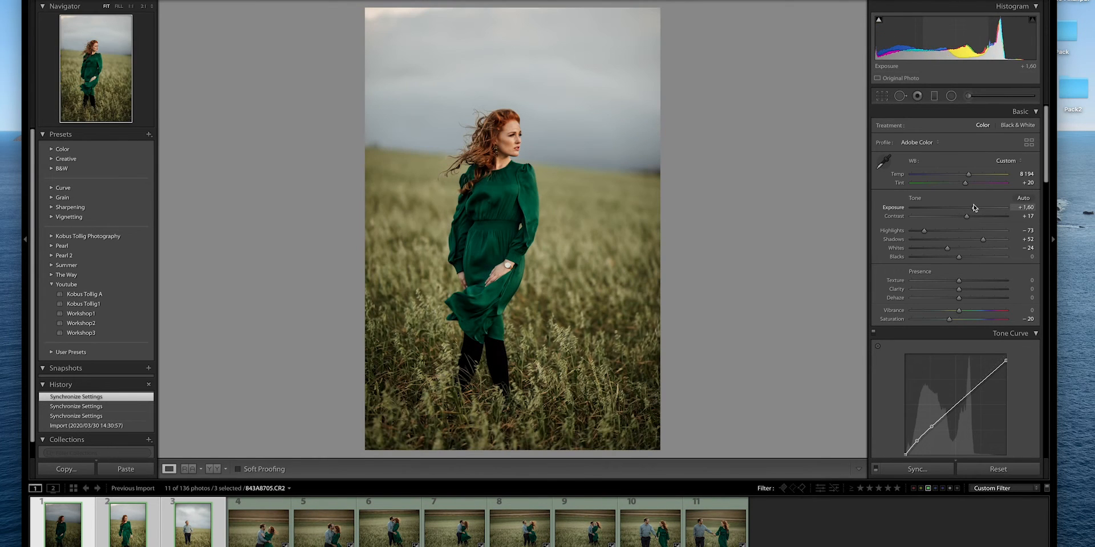
Step: Label photo 843A8705 red, set the exposure of 843A8745 to +0.85 and 843A8788 to +0.55, and label both red
key("6")
left_click_drag(971, 209, 967, 211)
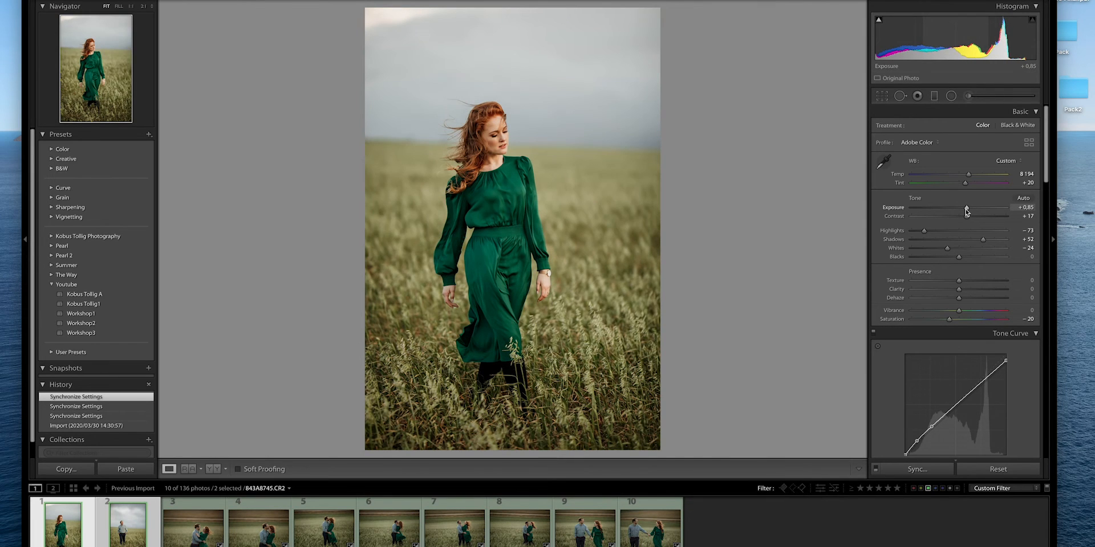
key("6")
left_click_drag(964, 212, 963, 211)
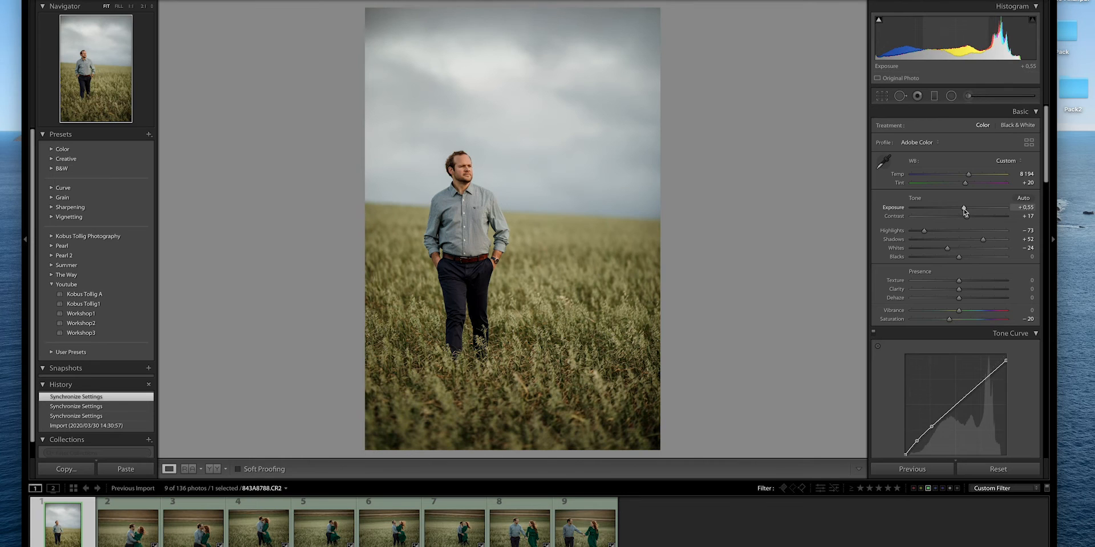
key("6")
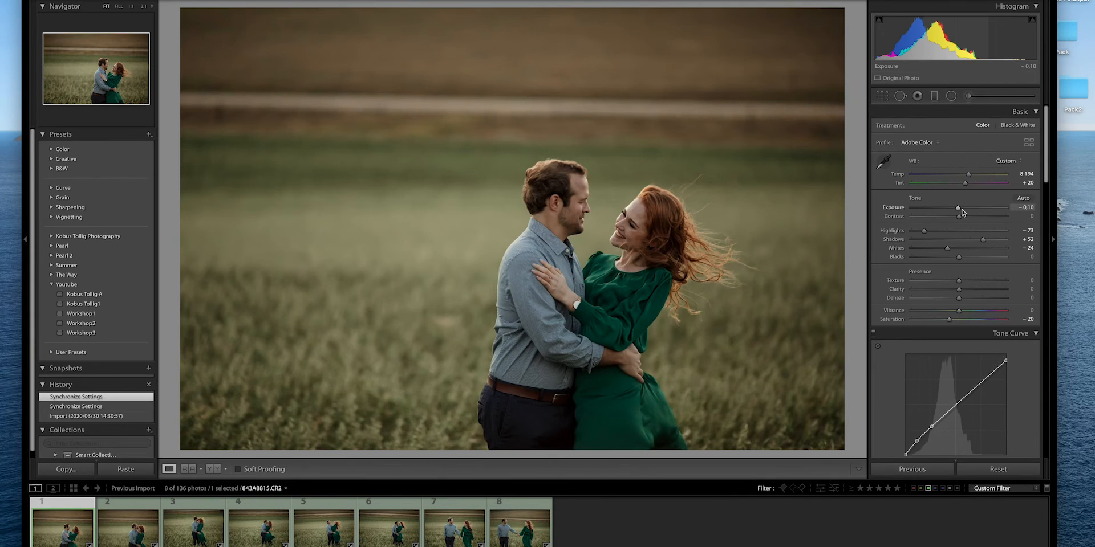
Step: Set couple photo 843A8815's exposure to +0.35, shadows to +26, contrast to +15, temperature to 10303 and tint to +23
left_click_drag(960, 209, 967, 245)
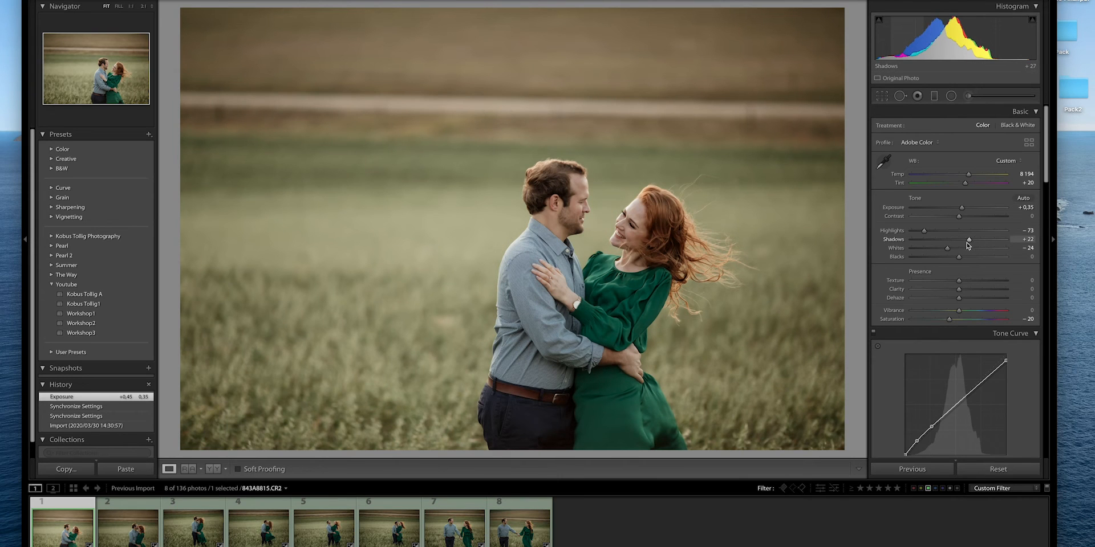
mouse_move(968, 174)
left_mouse_down()
mouse_move(987, 173)
mouse_move(965, 183)
left_mouse_up()
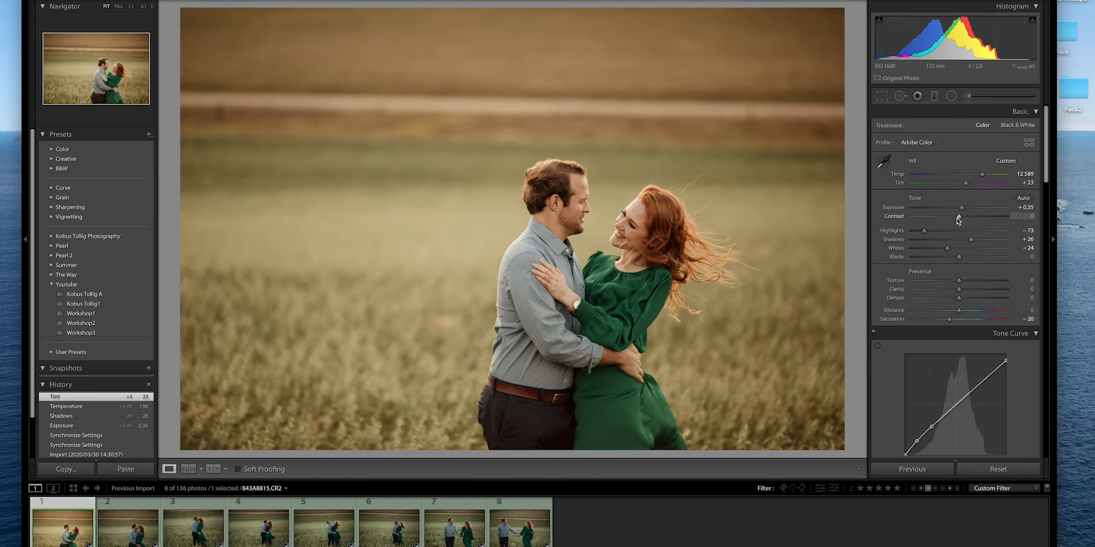
left_click_drag(958, 221, 966, 219)
left_click_drag(982, 174, 976, 179)
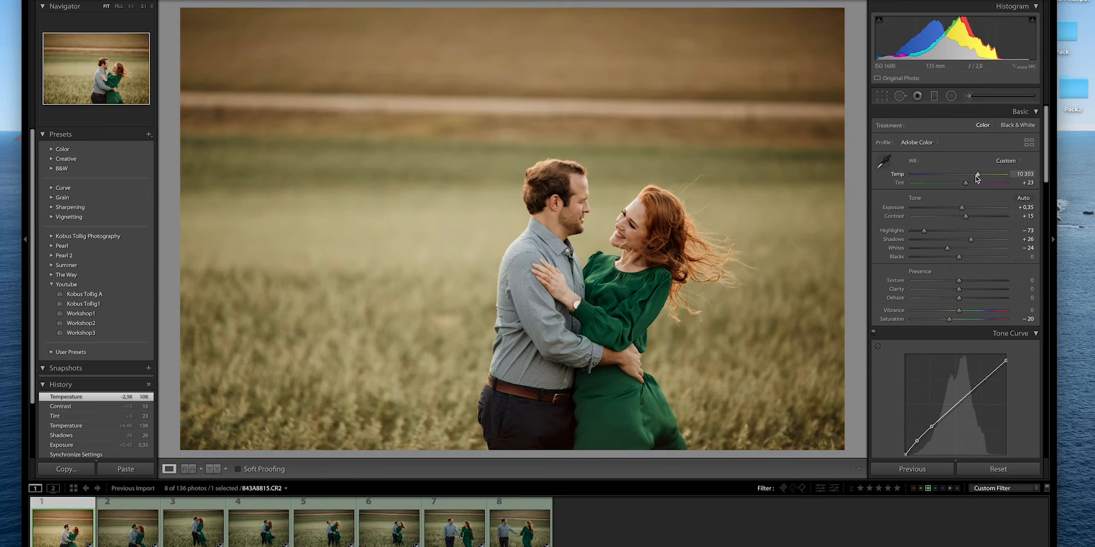
Step: Select all eight remaining photos and synchronize the settings of couple photo 843A8815 to the other seven
key("super+a")
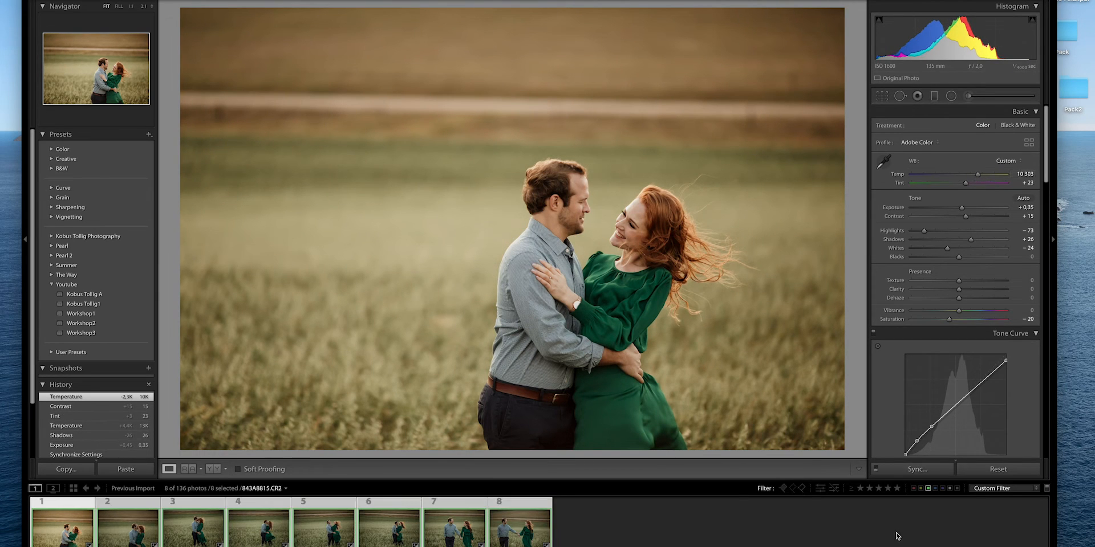
left_click(898, 469)
left_click(703, 270)
Step: Label the first six of the synchronized couple photos red one by one, starting with 843A8815
key("8")
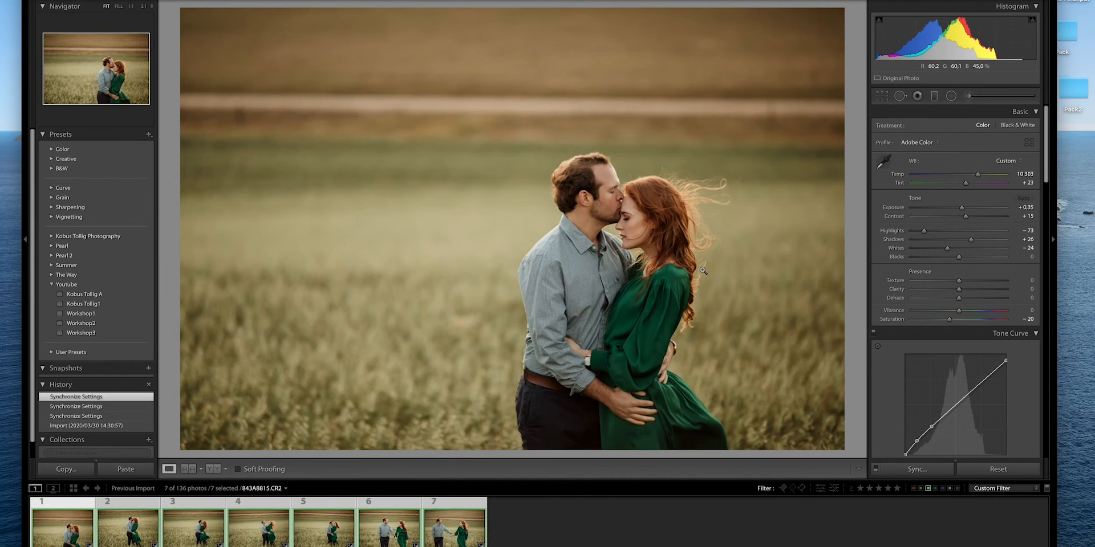
key("6")
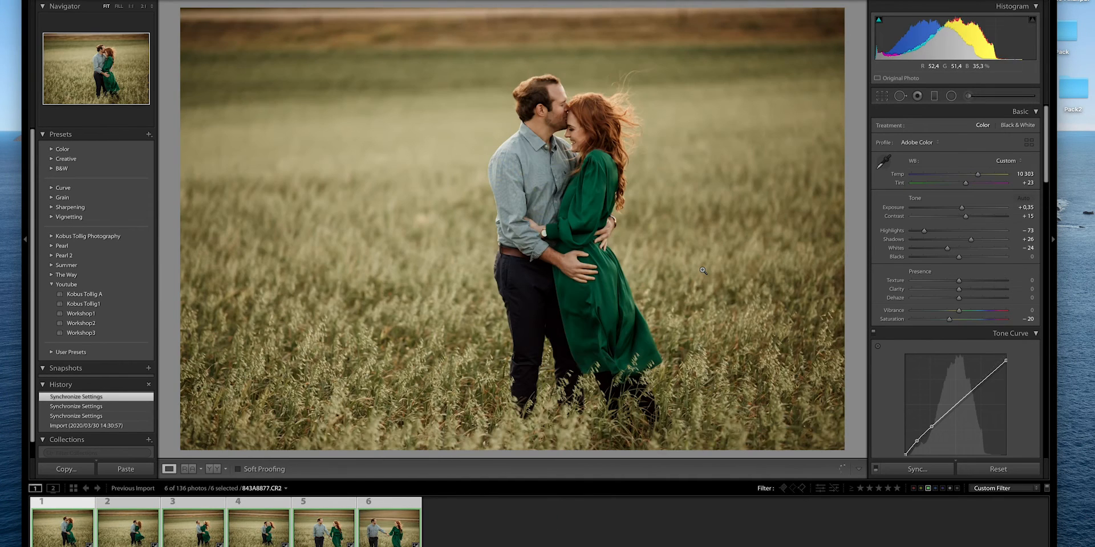
key("6")
key("6")
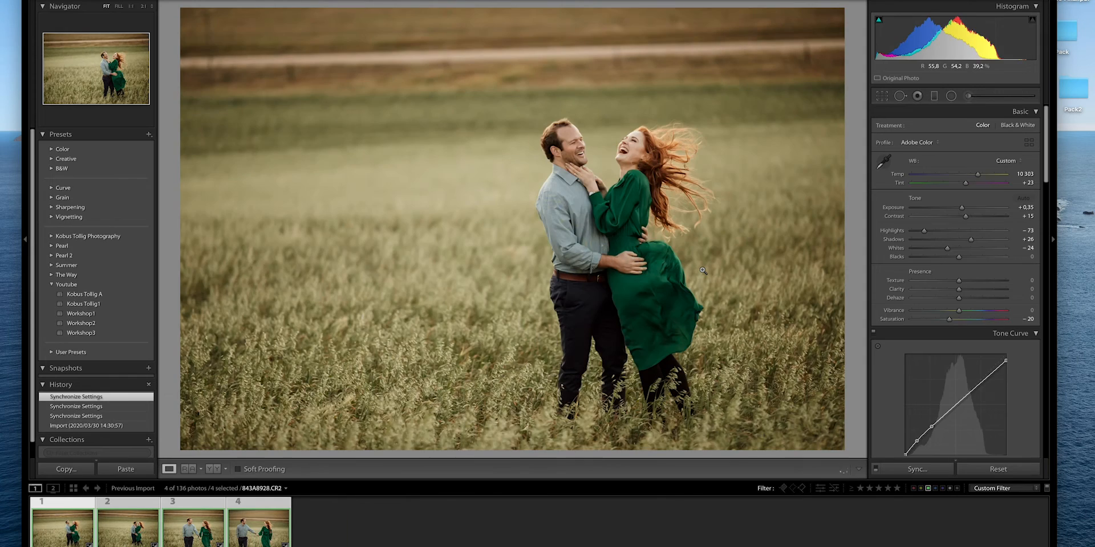
key("6")
key("6")
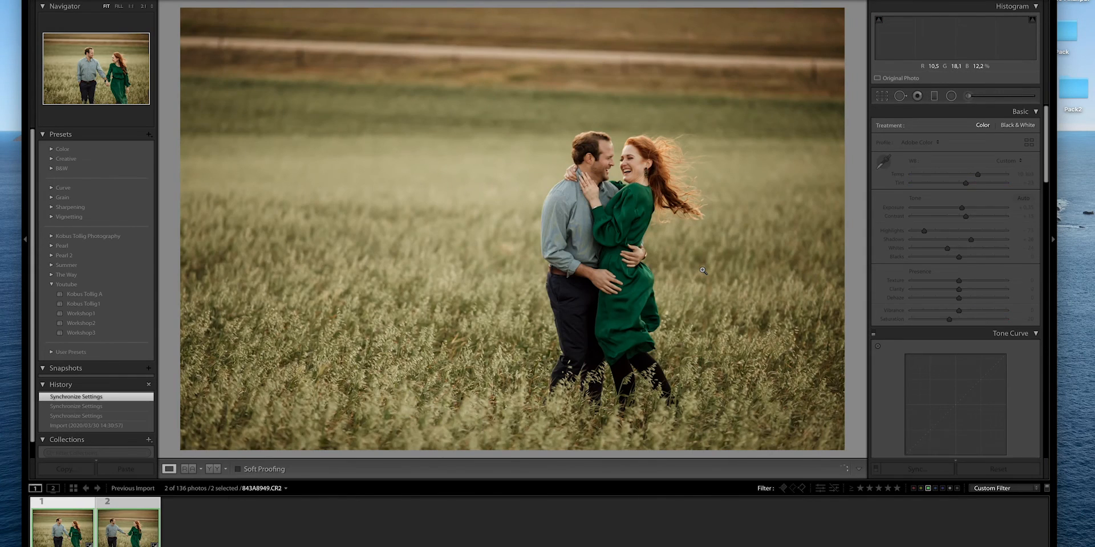